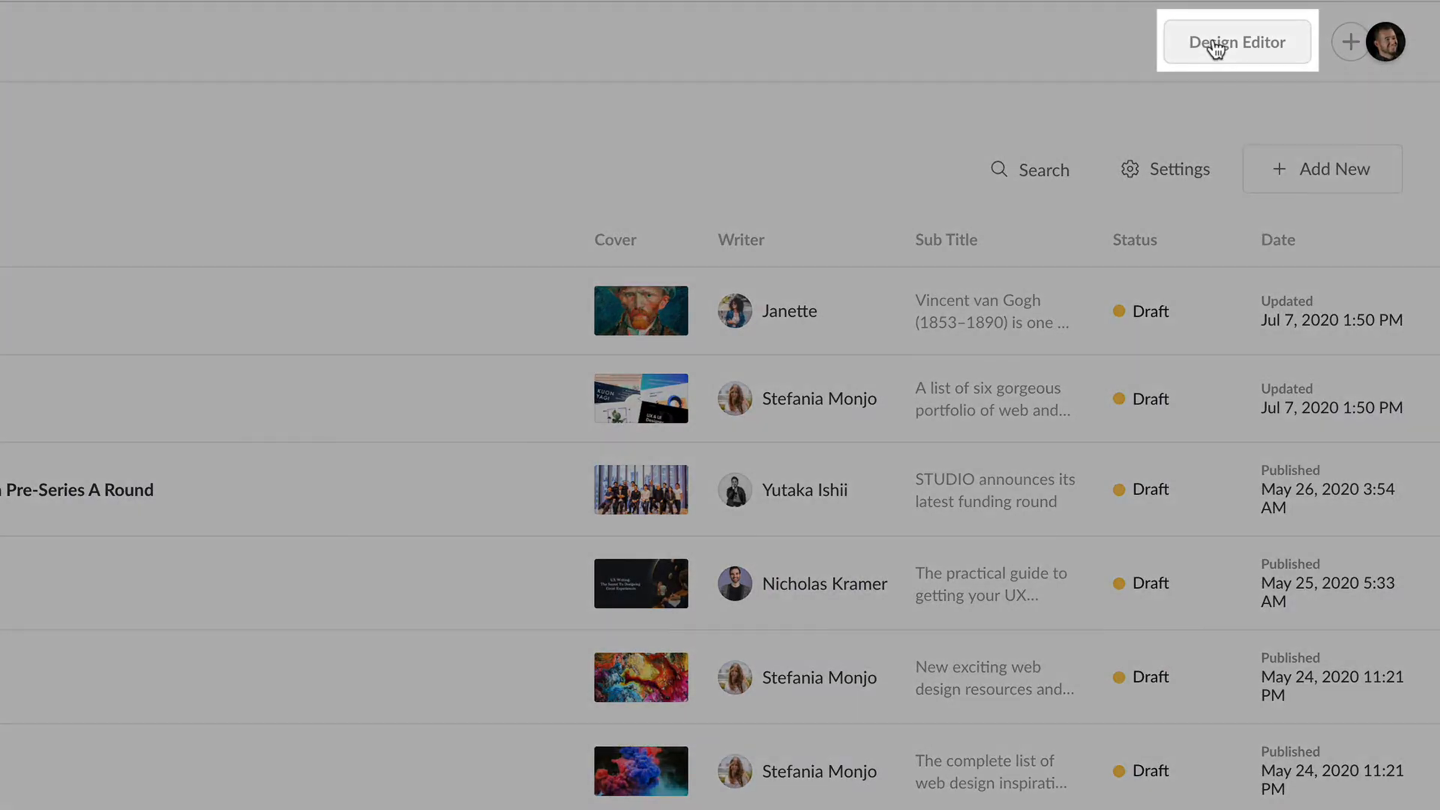
- Open the Design Editor and add a new blank page of type Page to the Studio Blog site
left_click(1215, 47)
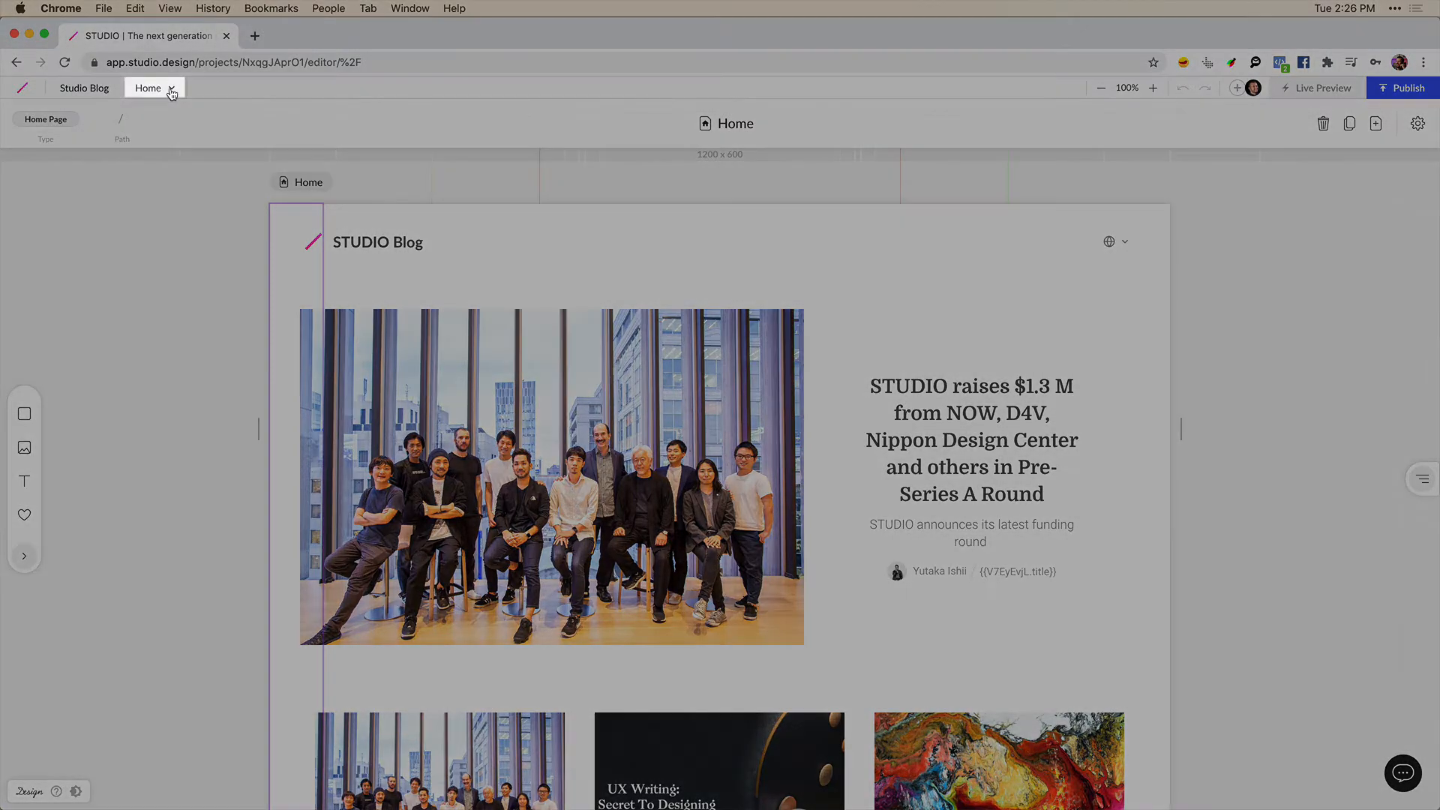
left_click(172, 91)
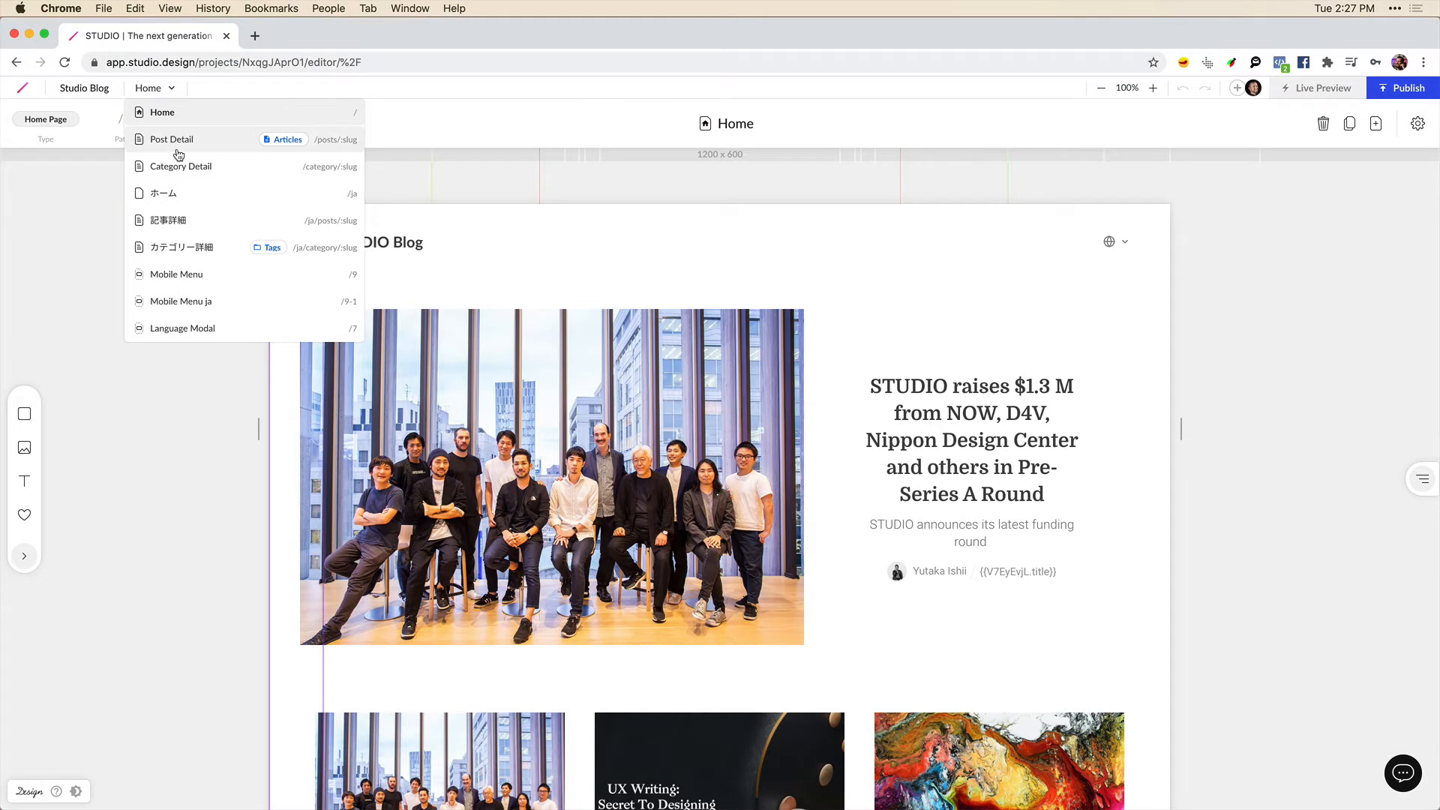
left_click(174, 90)
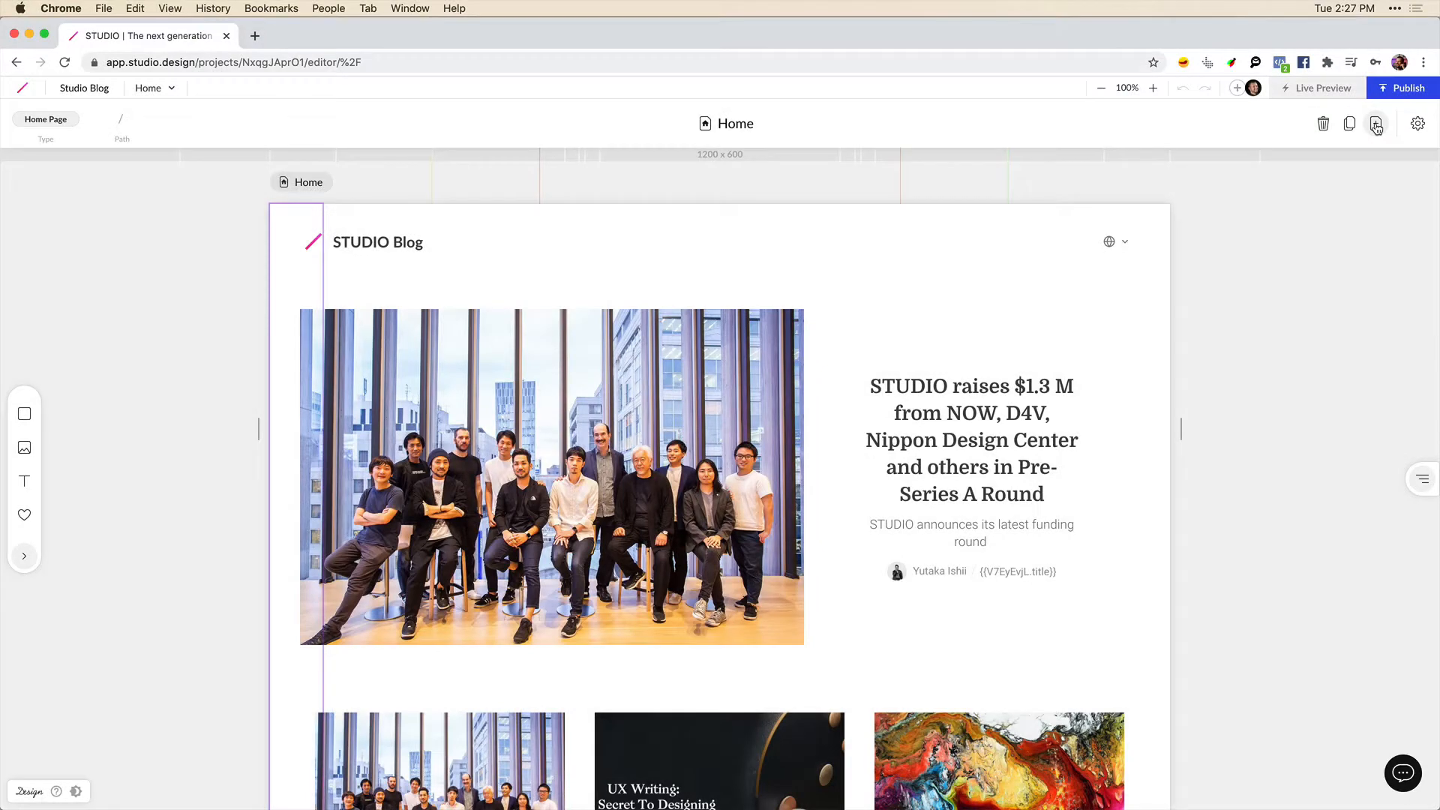
left_click(1377, 124)
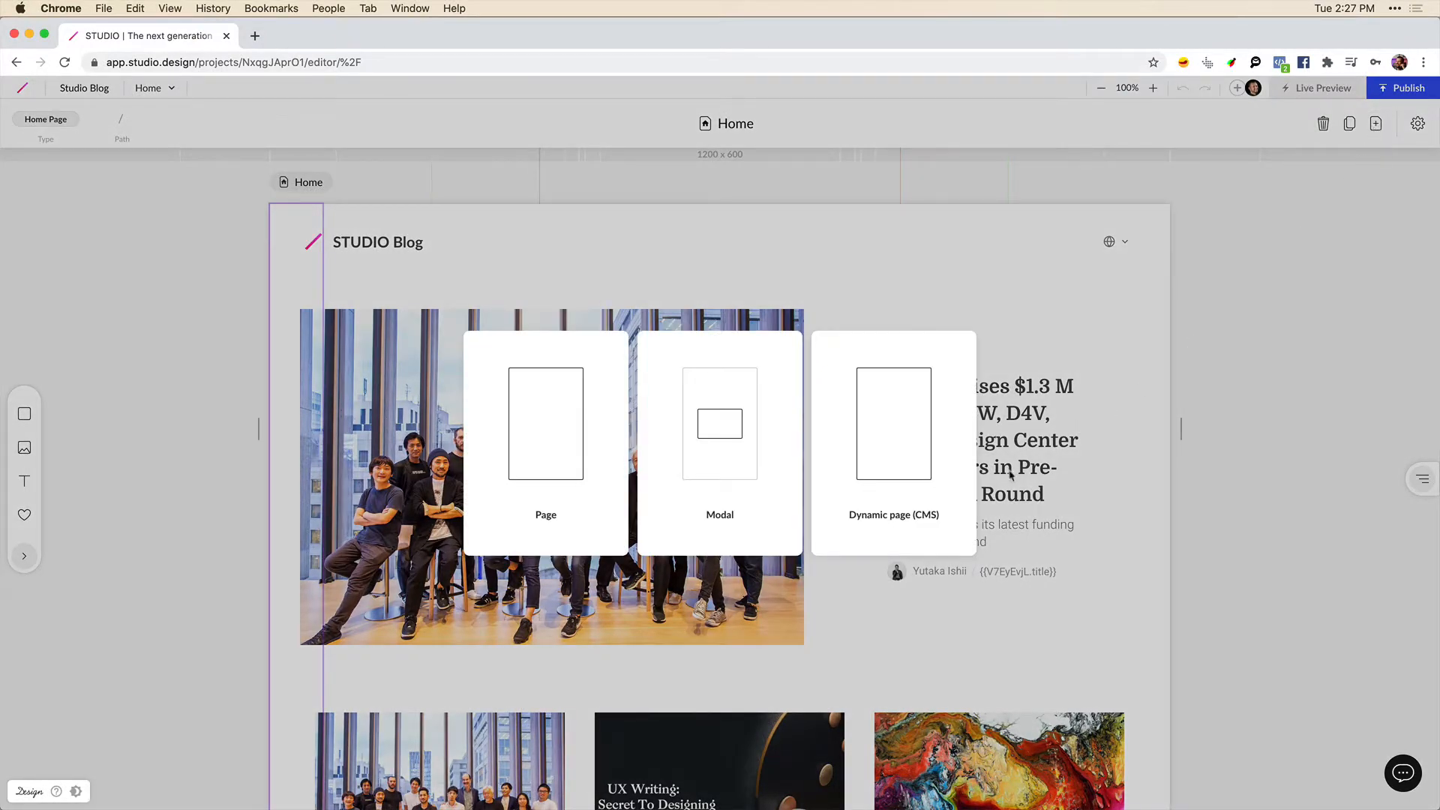
left_click(552, 437)
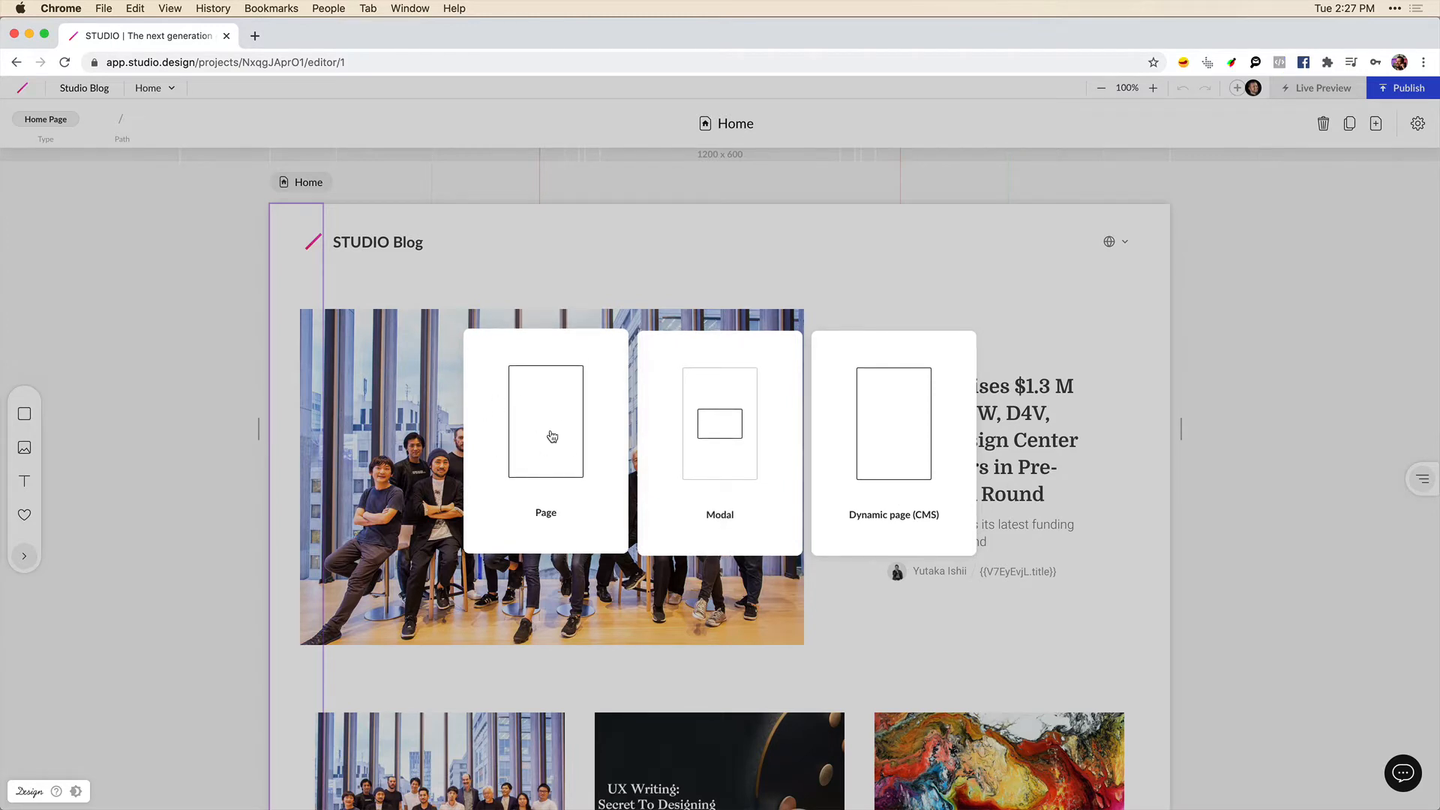
- Extend the new page's canvas downward to make it taller
scroll(759, 476, "down", 3)
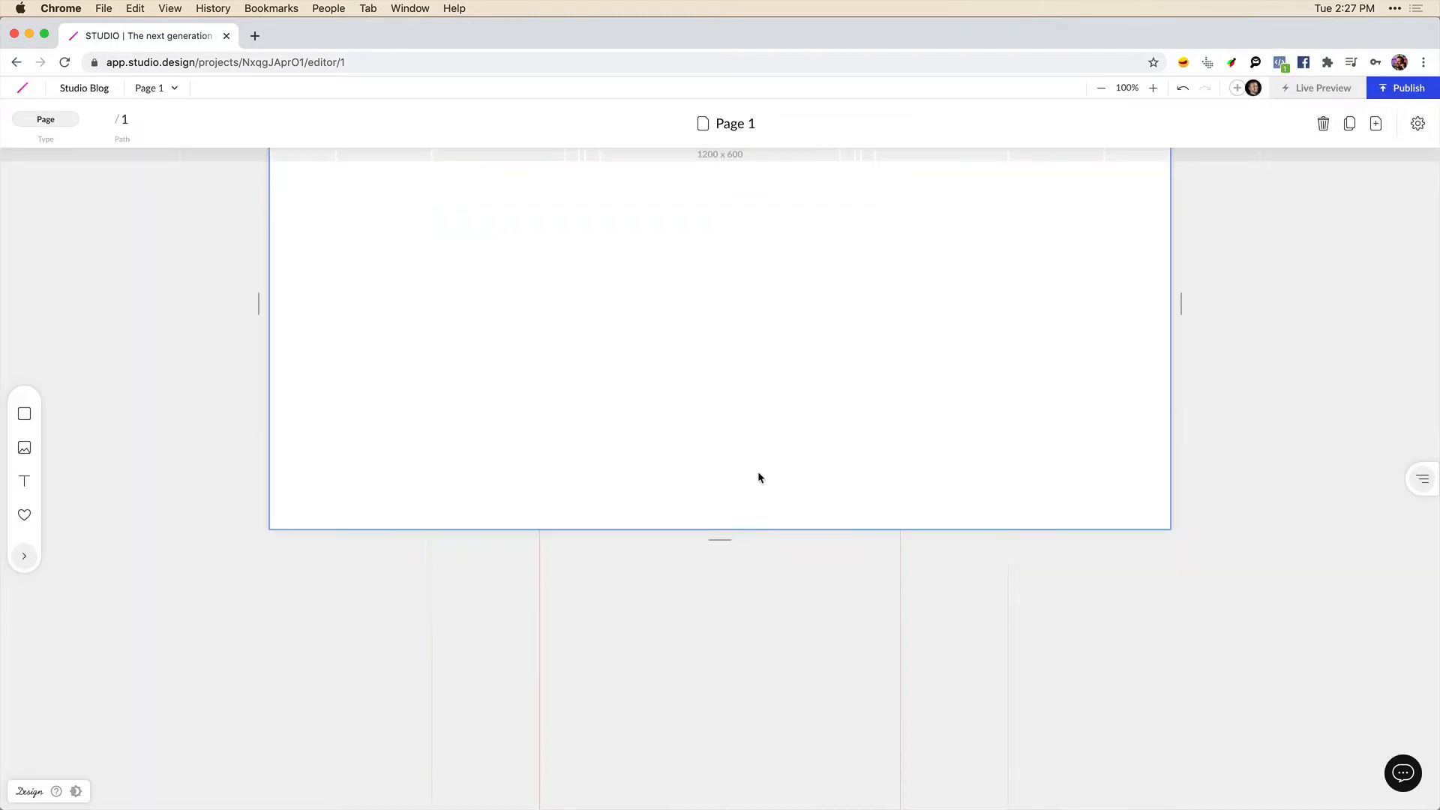
left_click_drag(723, 496, 720, 809)
scroll(686, 594, "up", 3)
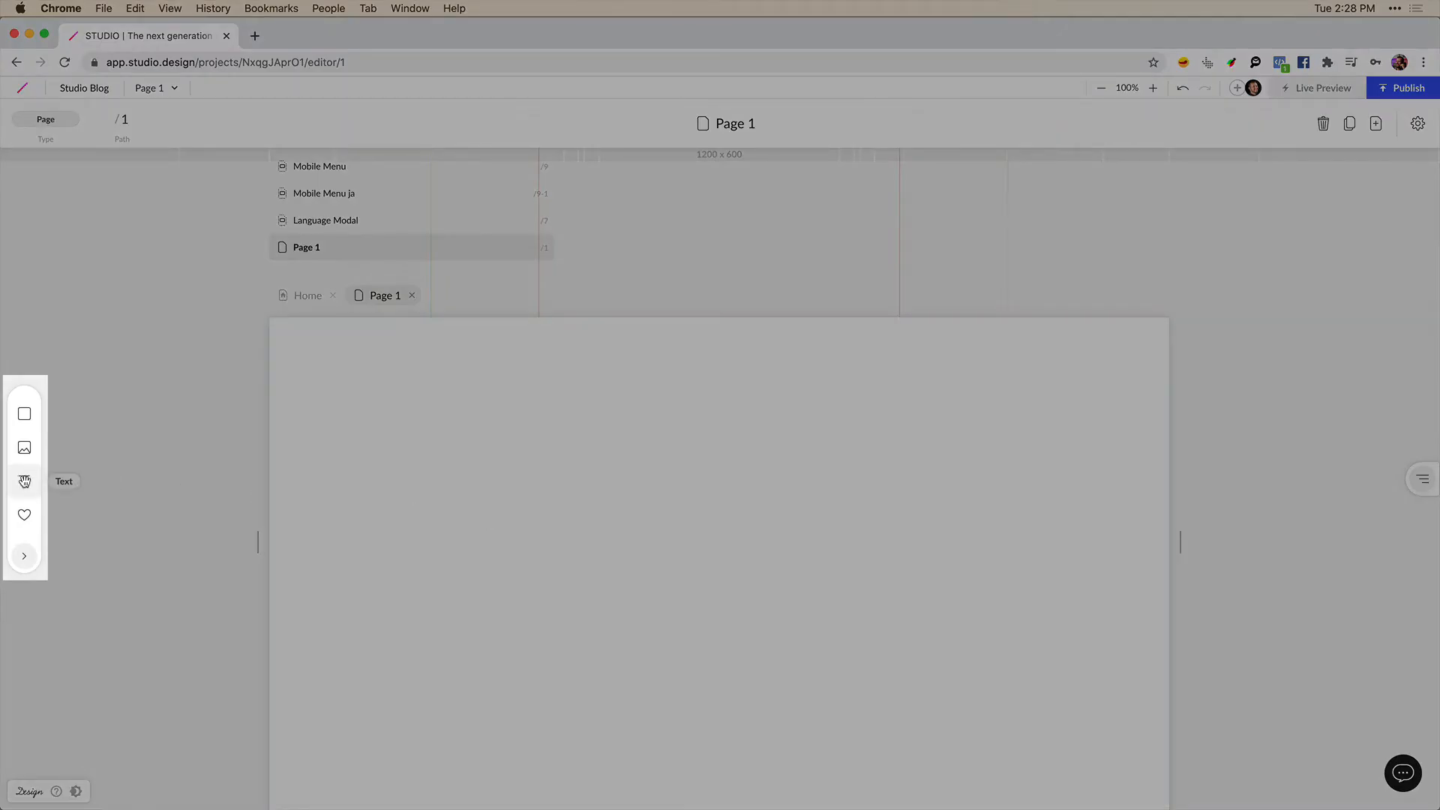
- Add a text element at the top of the page reading "Featured News"
left_click_drag(24, 480, 680, 390)
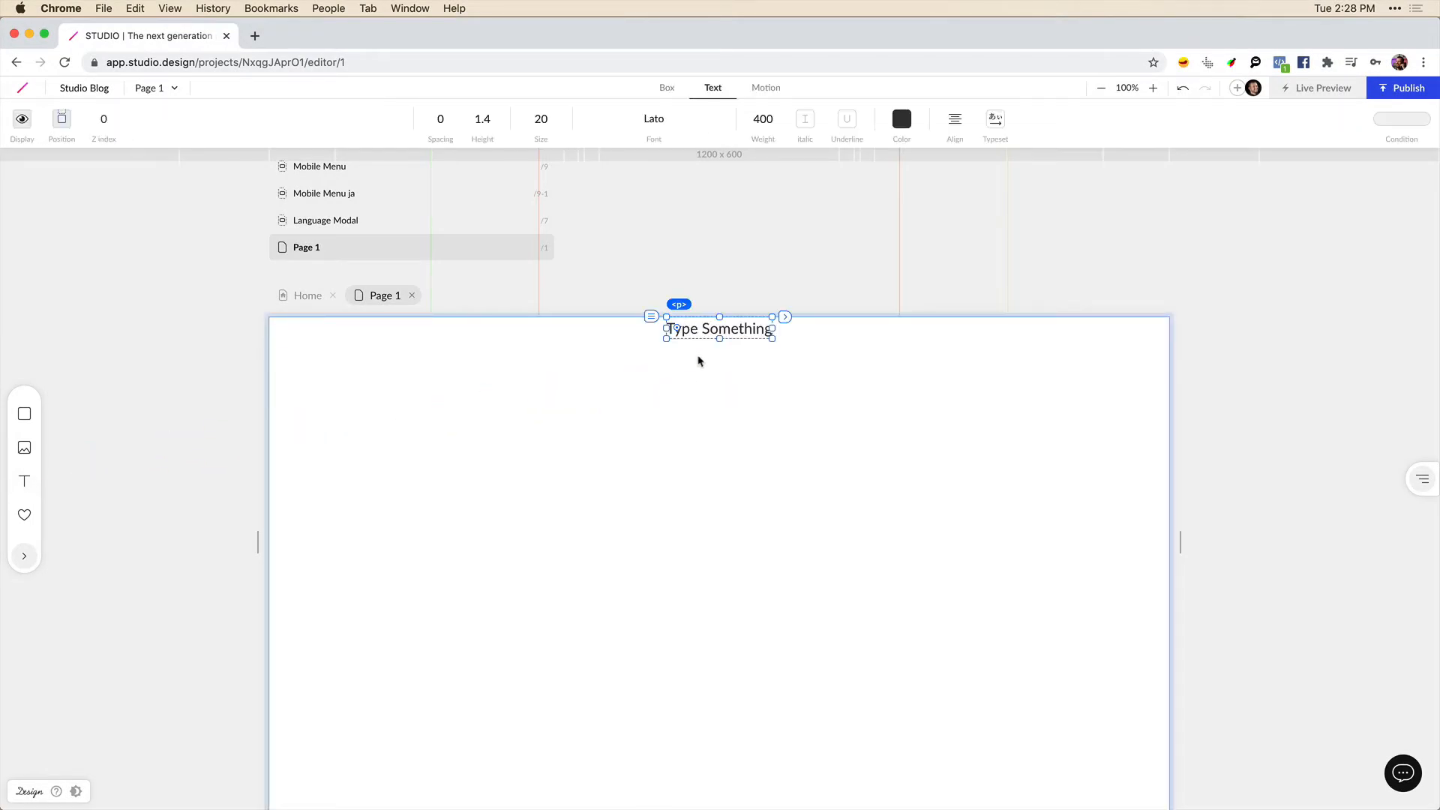
double_click(705, 331)
type("Featured News")
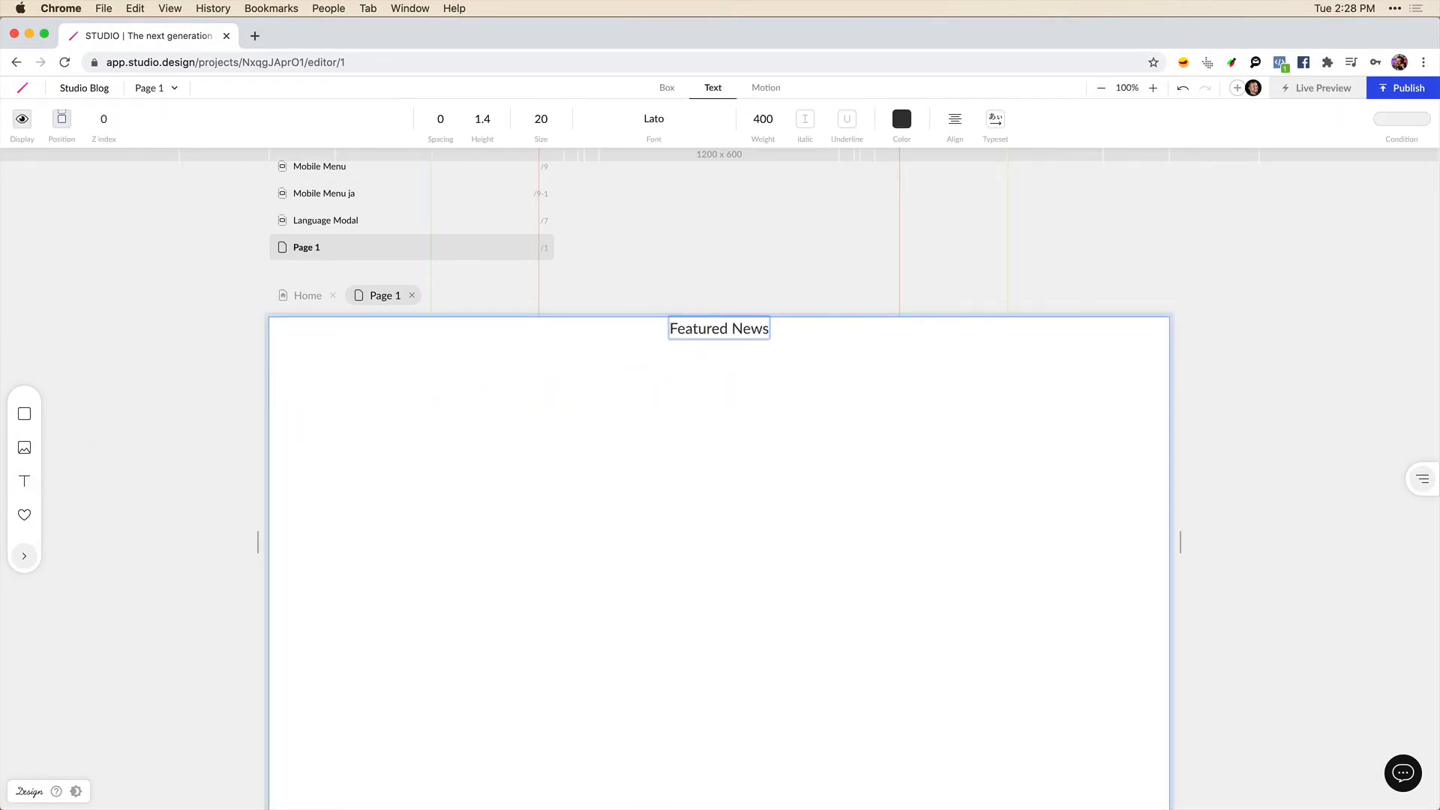
- Style the "Featured News" heading with weight 900 and size 48, and add a margin above it
left_click(763, 120)
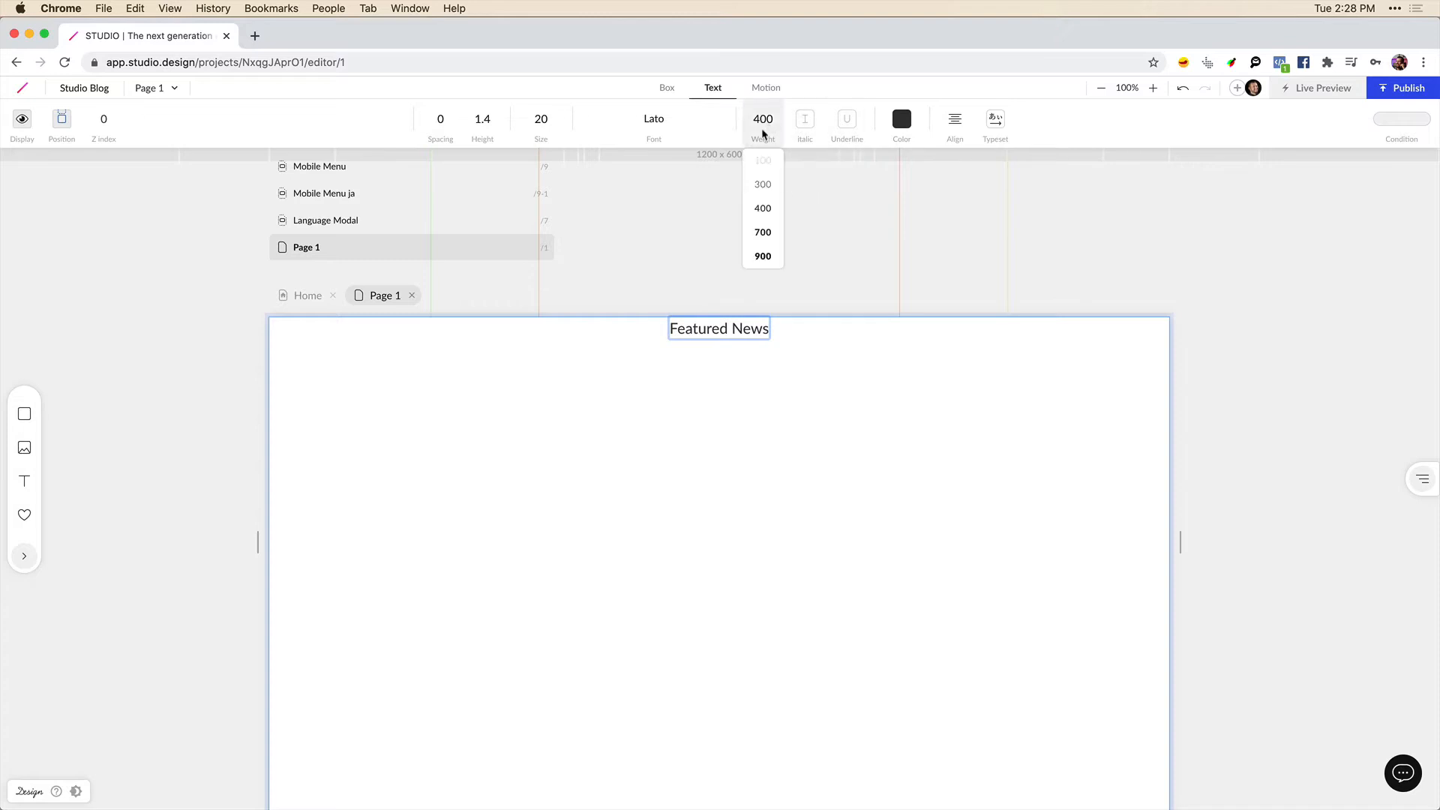
left_click(763, 258)
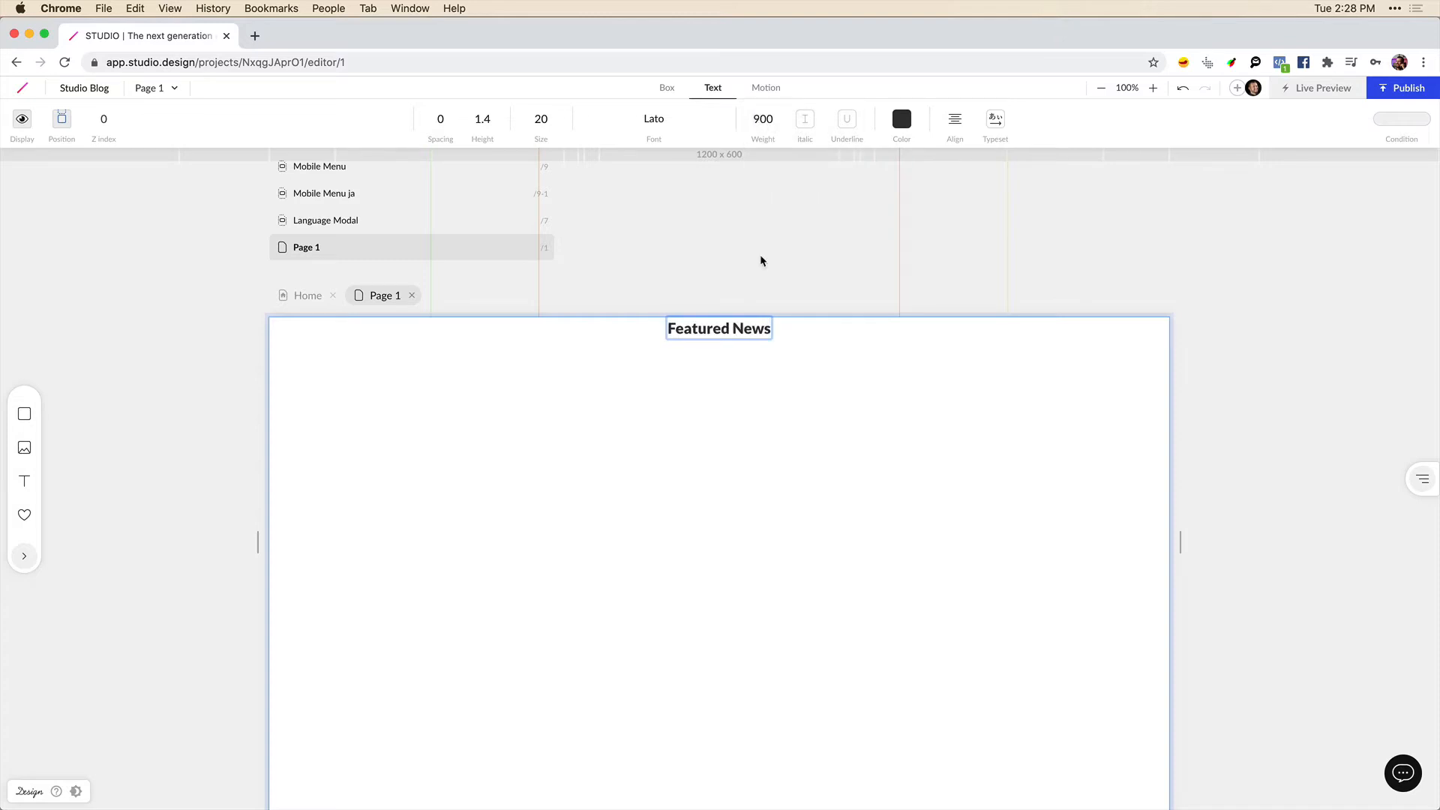
left_click(556, 120)
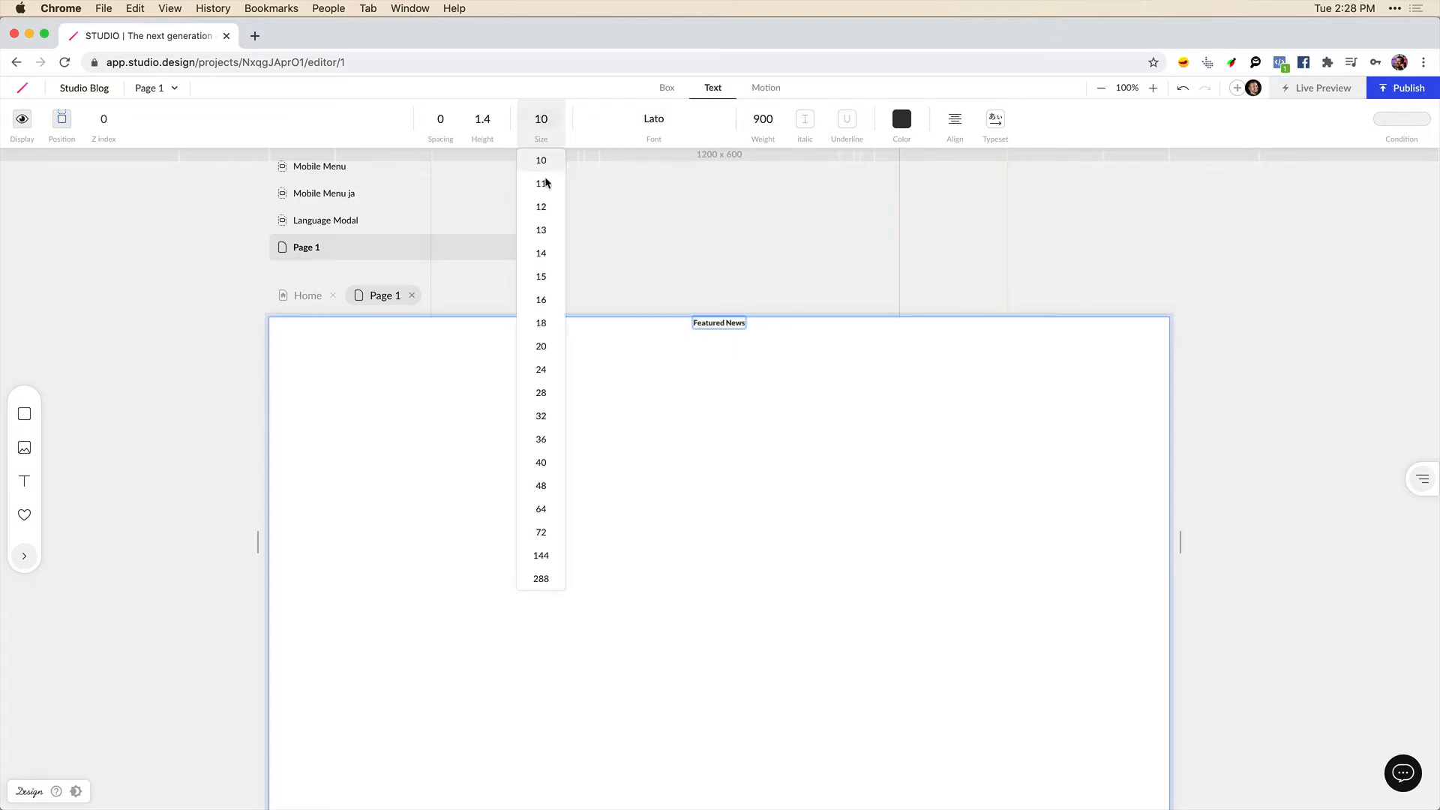
left_click(542, 488)
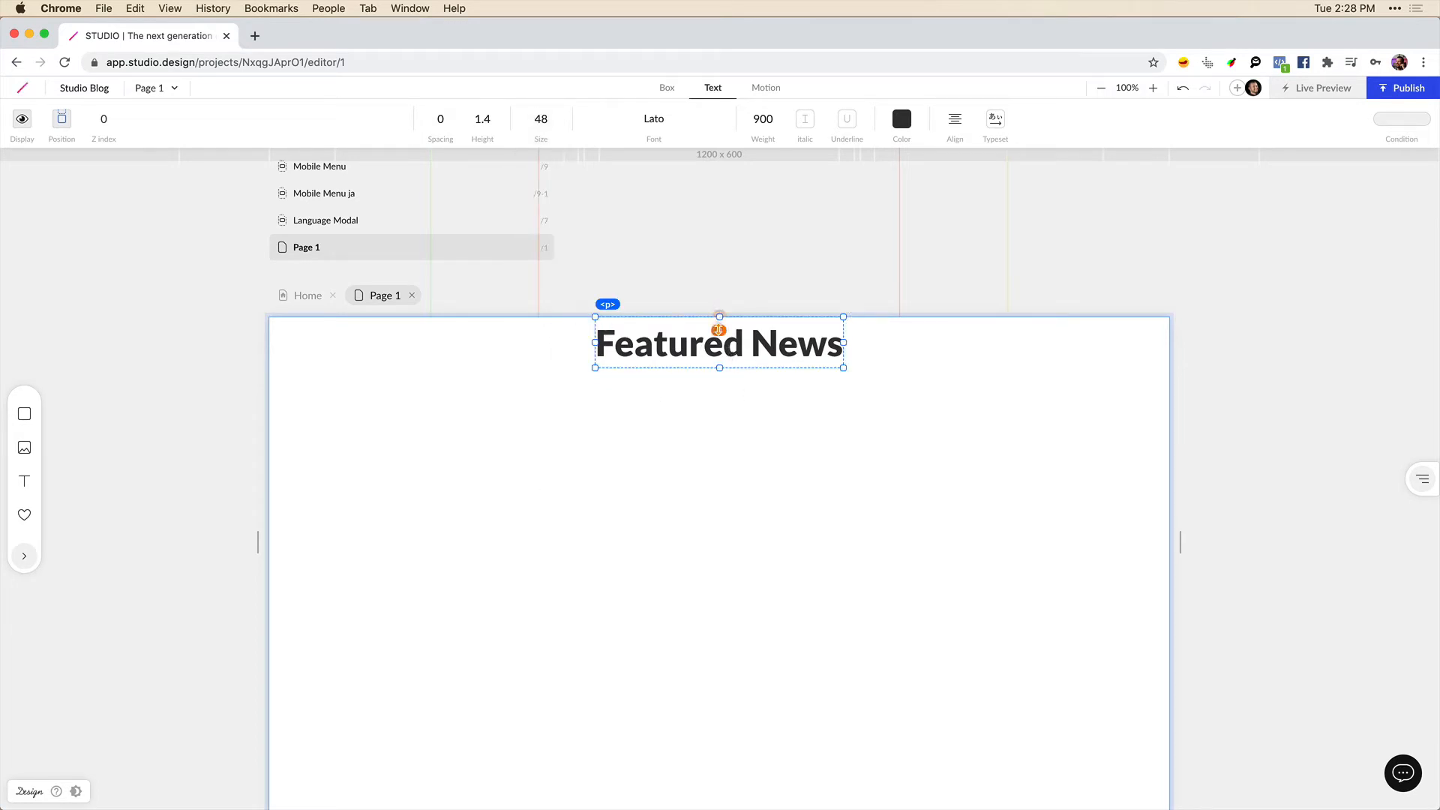
left_click_drag(720, 328, 720, 263)
scroll(719, 268, "down", 3)
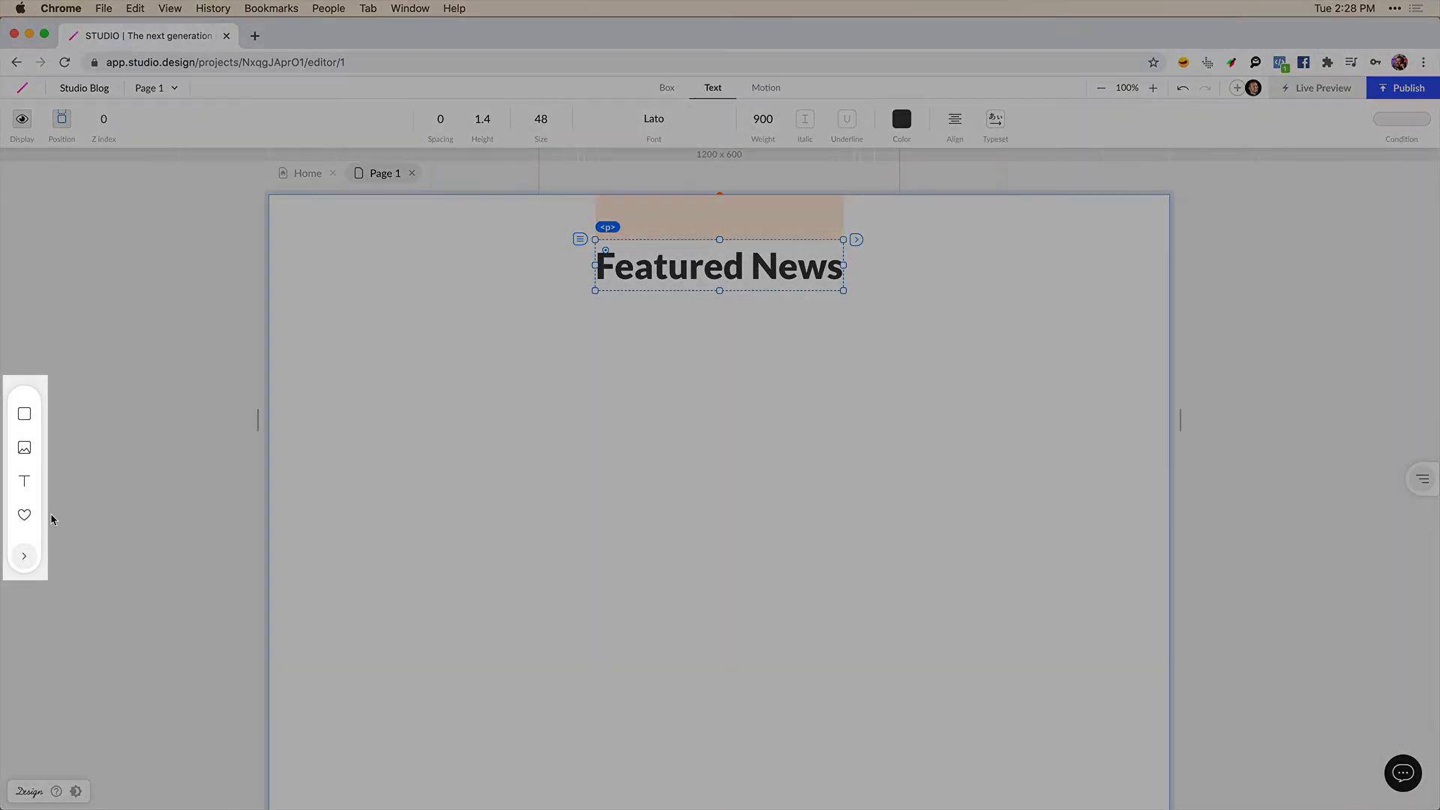
- Place the CMS Articles list with image and text rows below the heading and give it a top margin of 20
left_click(24, 561)
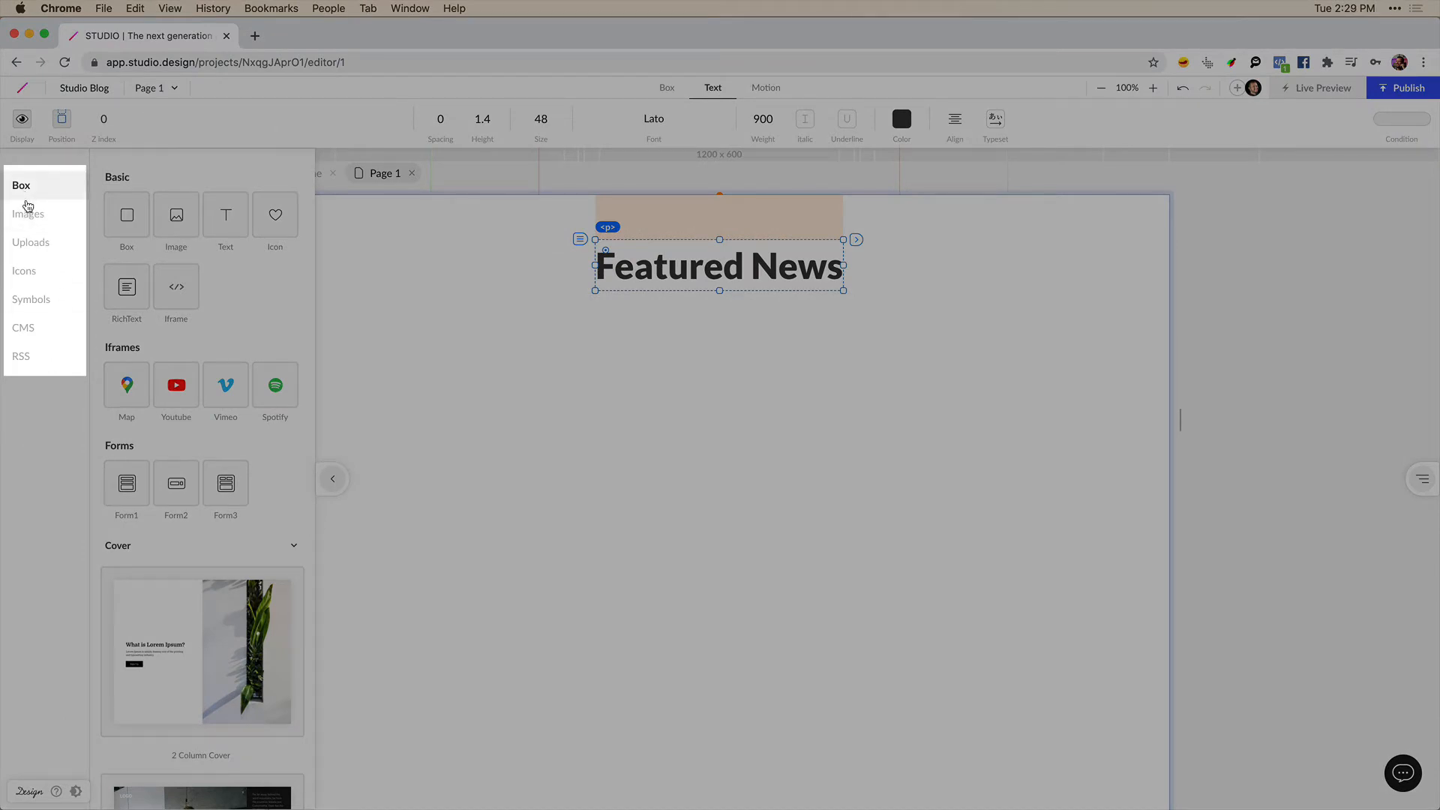
left_click(23, 330)
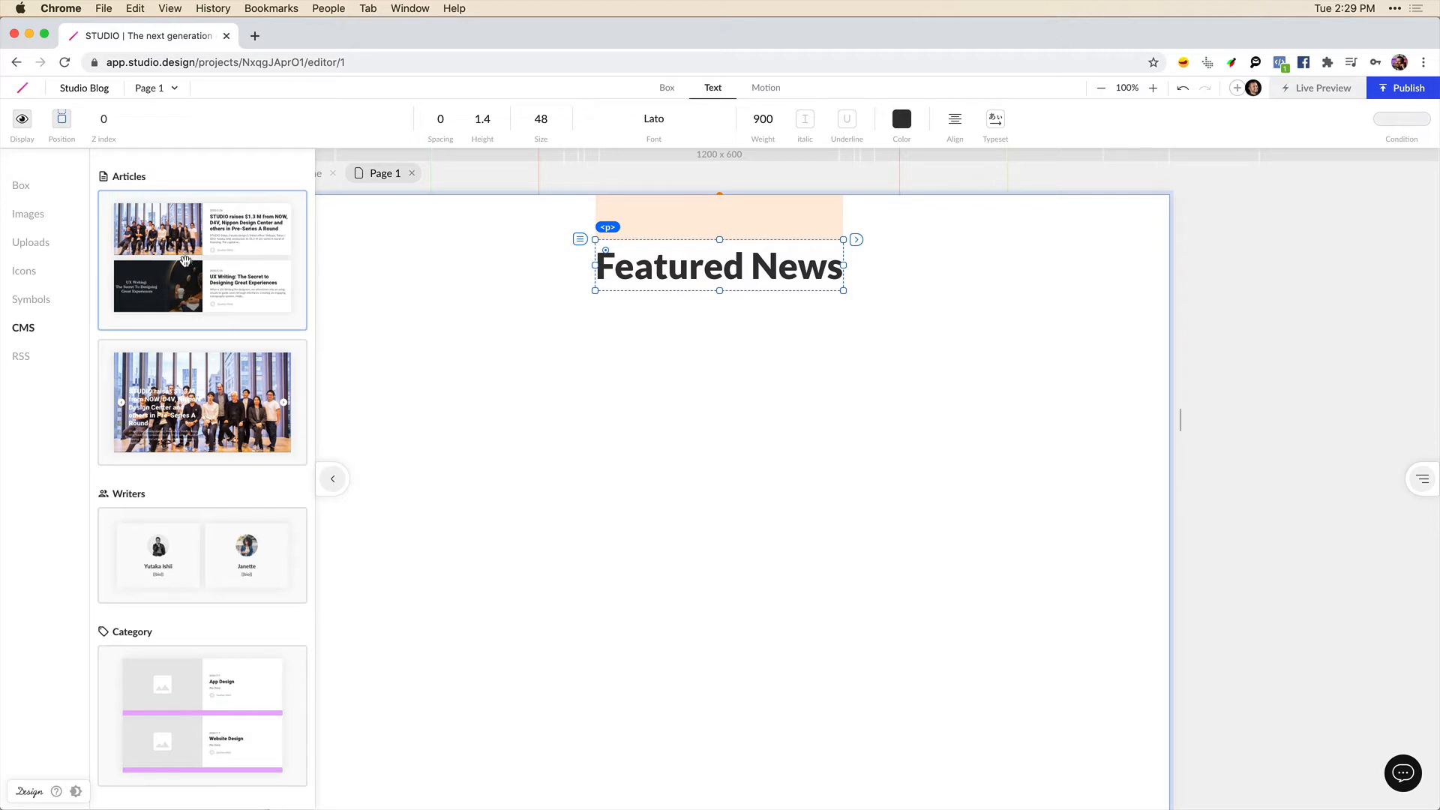
scroll(182, 258, "down", 5)
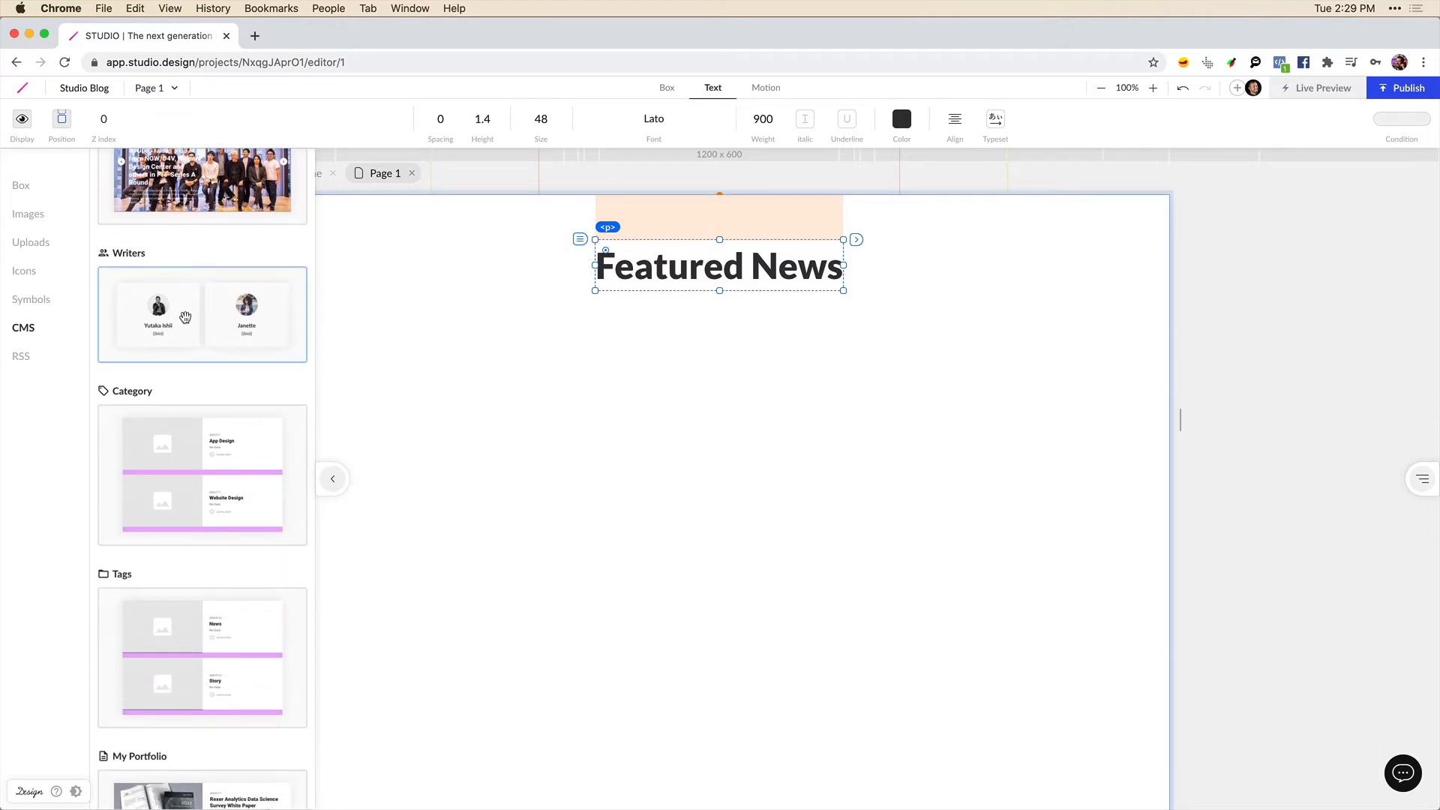
scroll(185, 317, "down", 8)
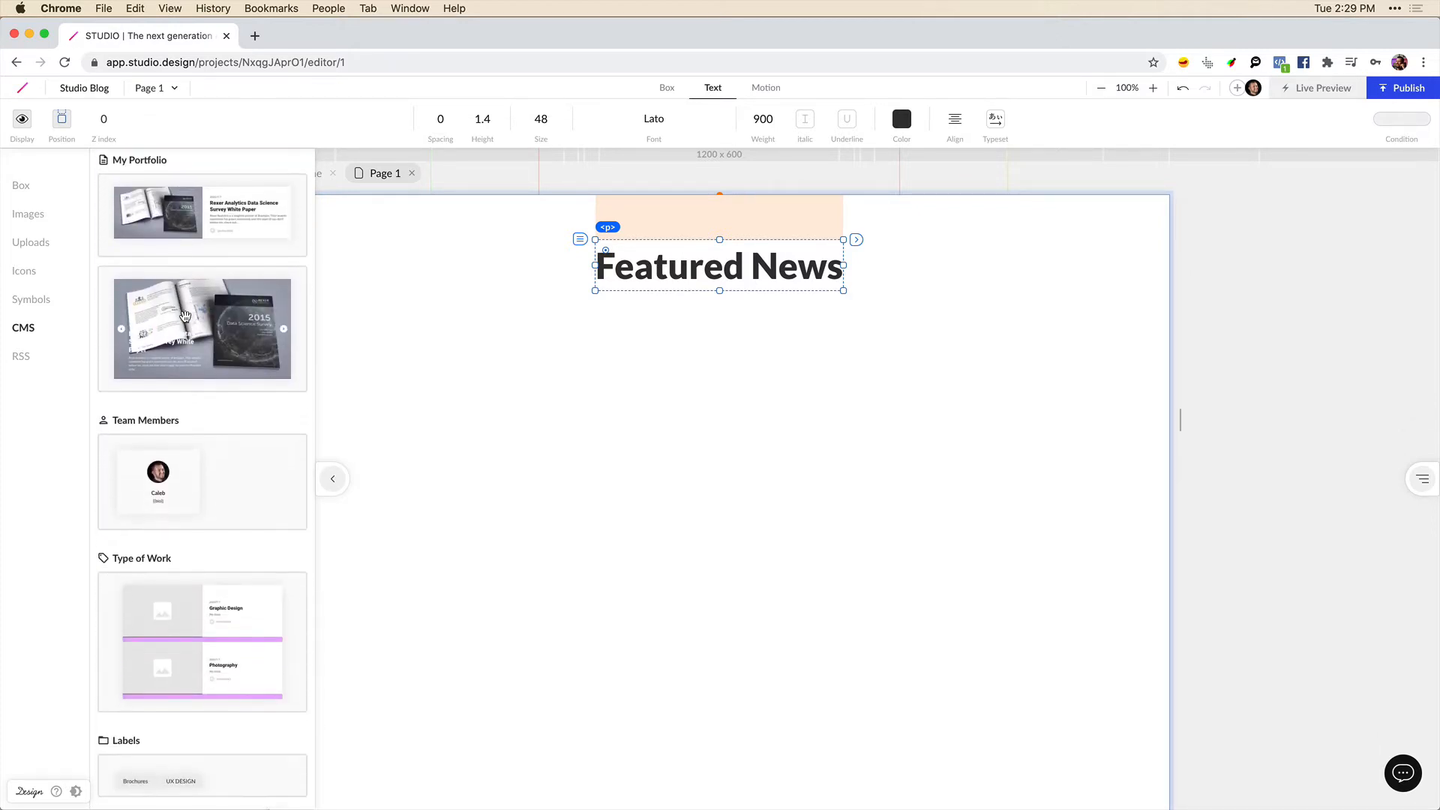
scroll(185, 318, "down", 10)
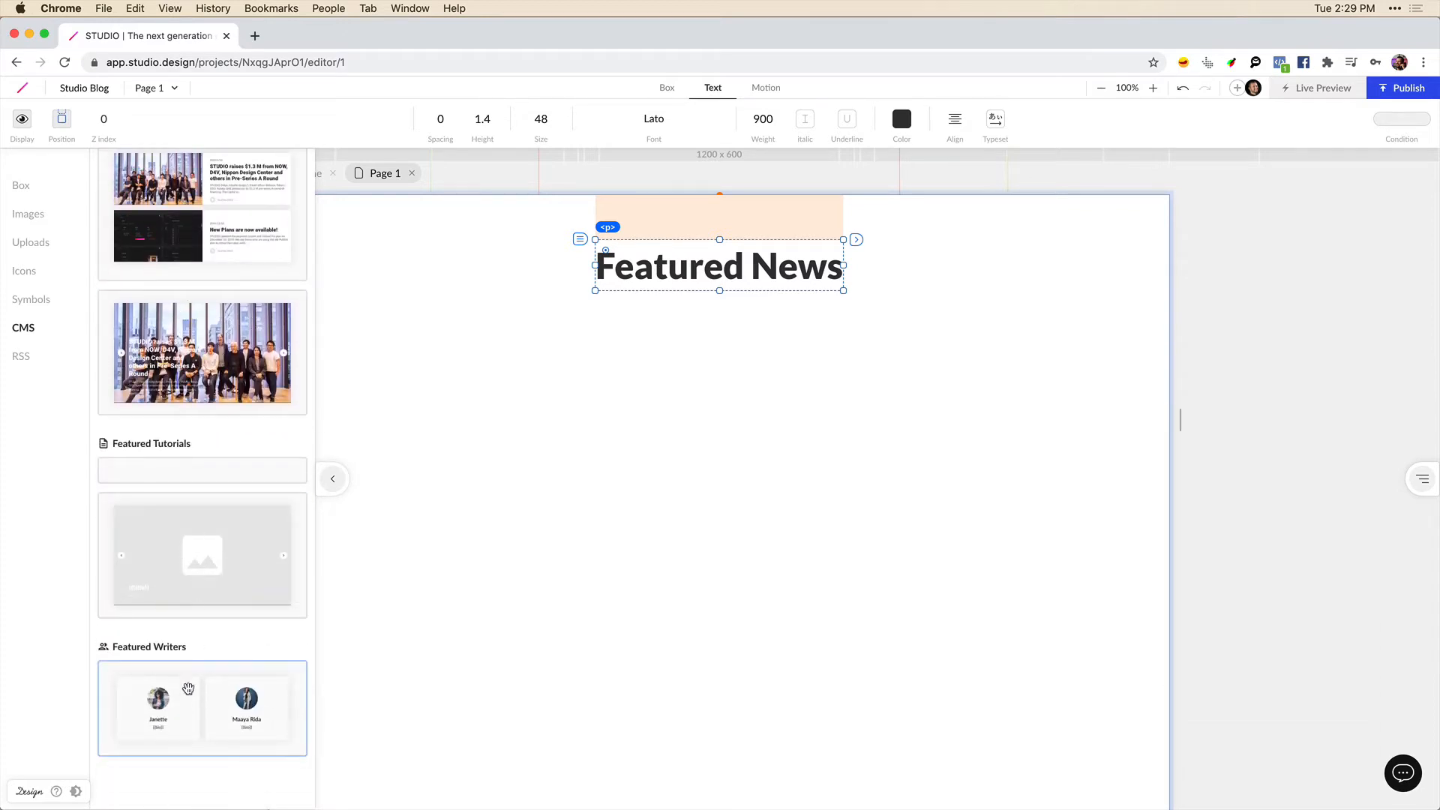
scroll(194, 707, "up", 5)
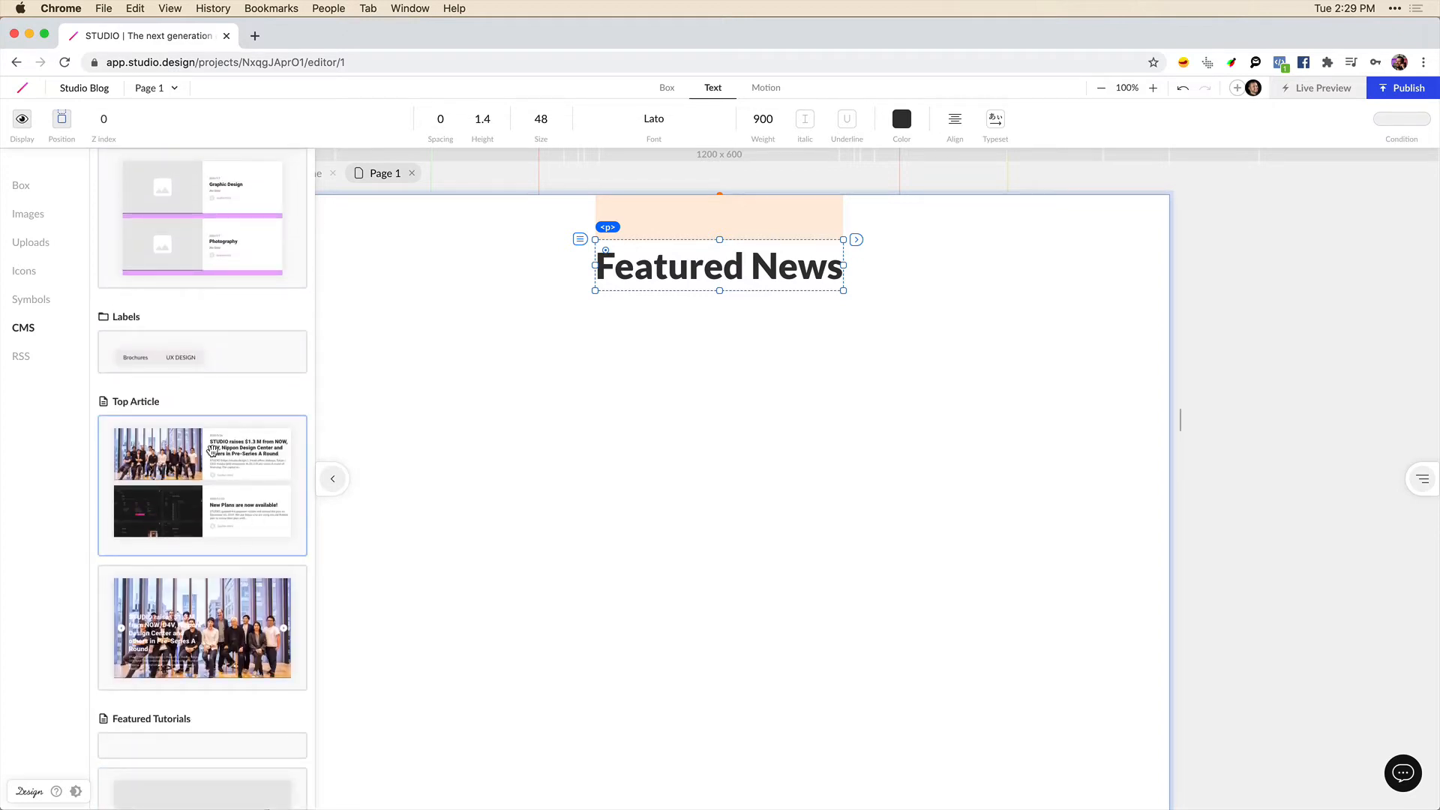
scroll(210, 451, "up", 20)
scroll(210, 450, "up", 2)
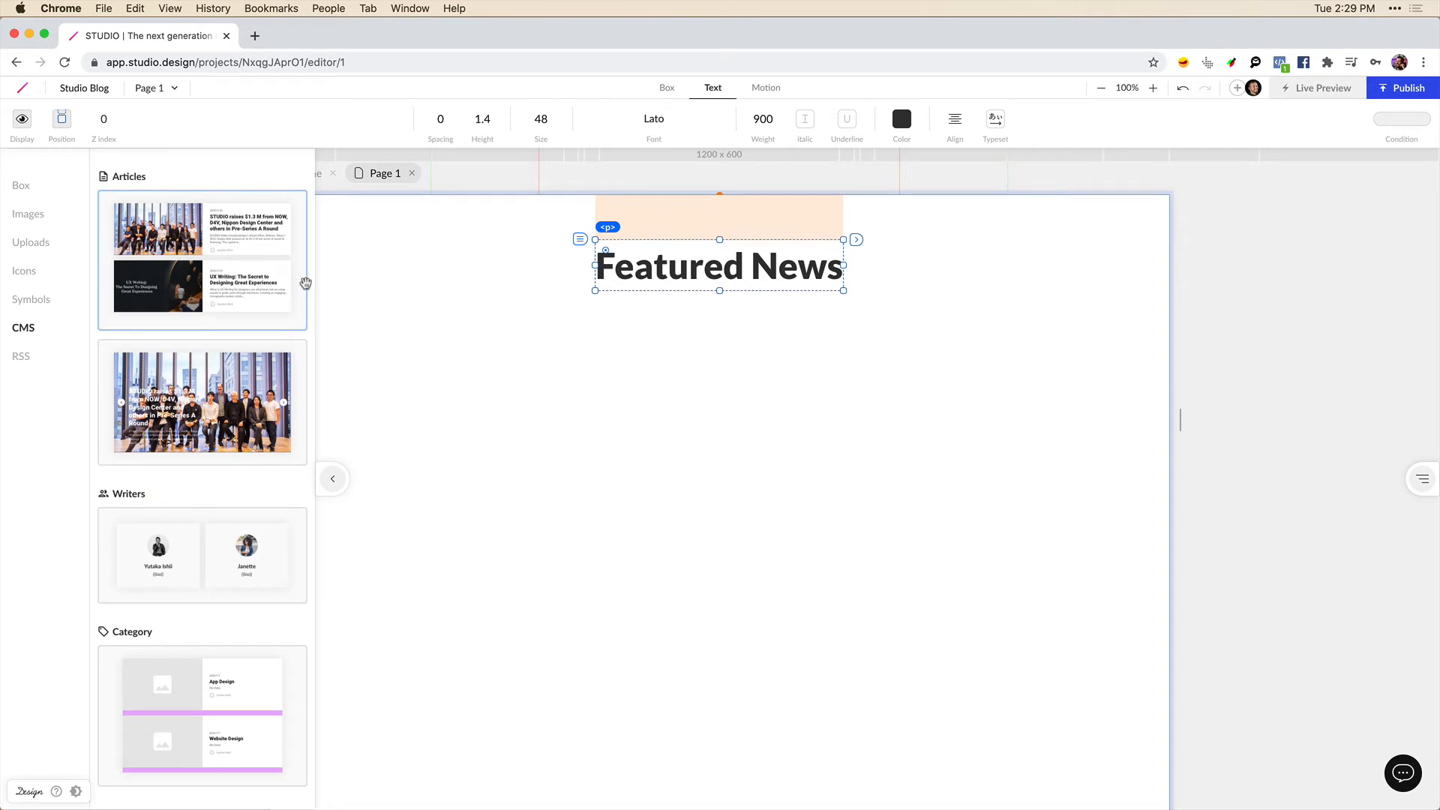
left_click(162, 230)
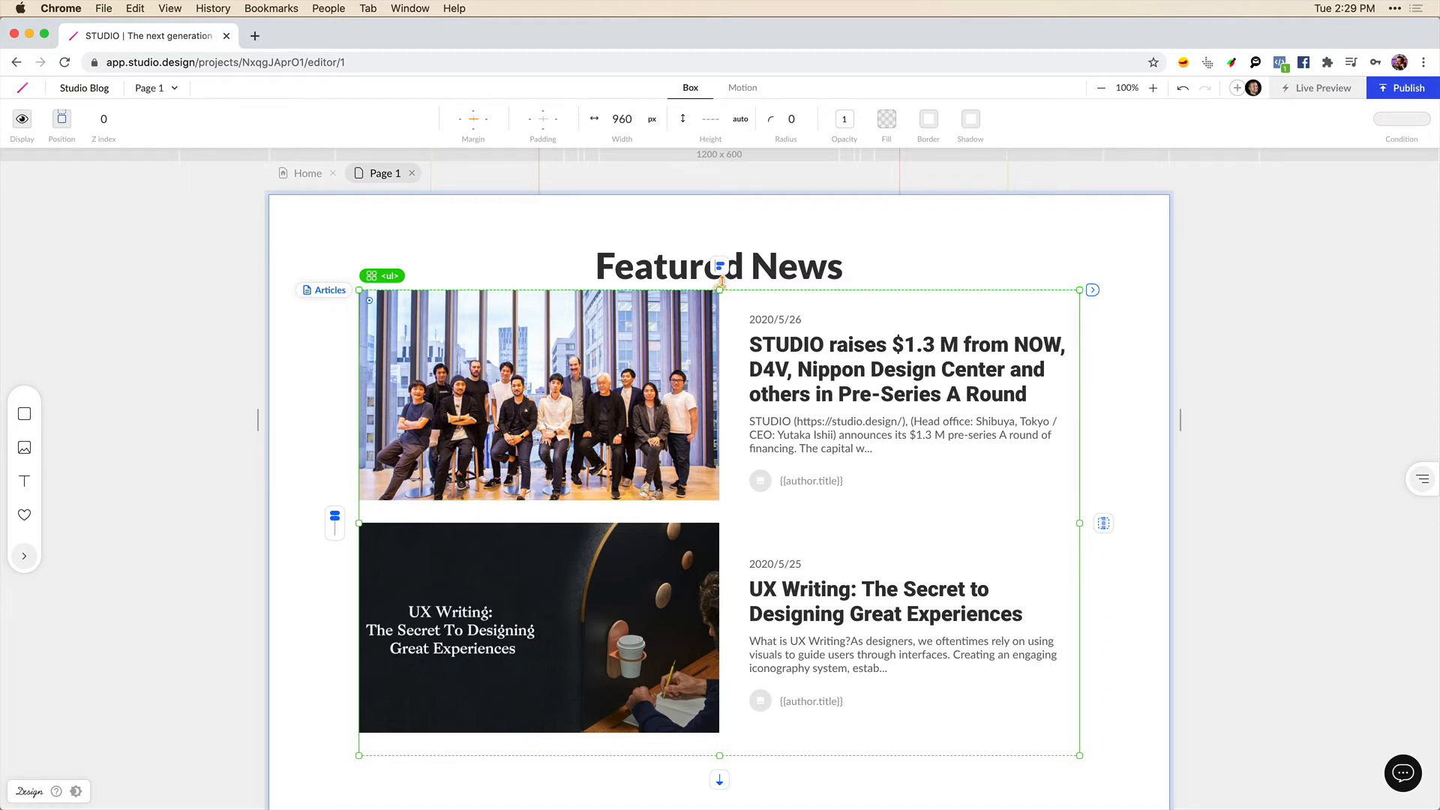
left_click_drag(721, 282, 722, 266)
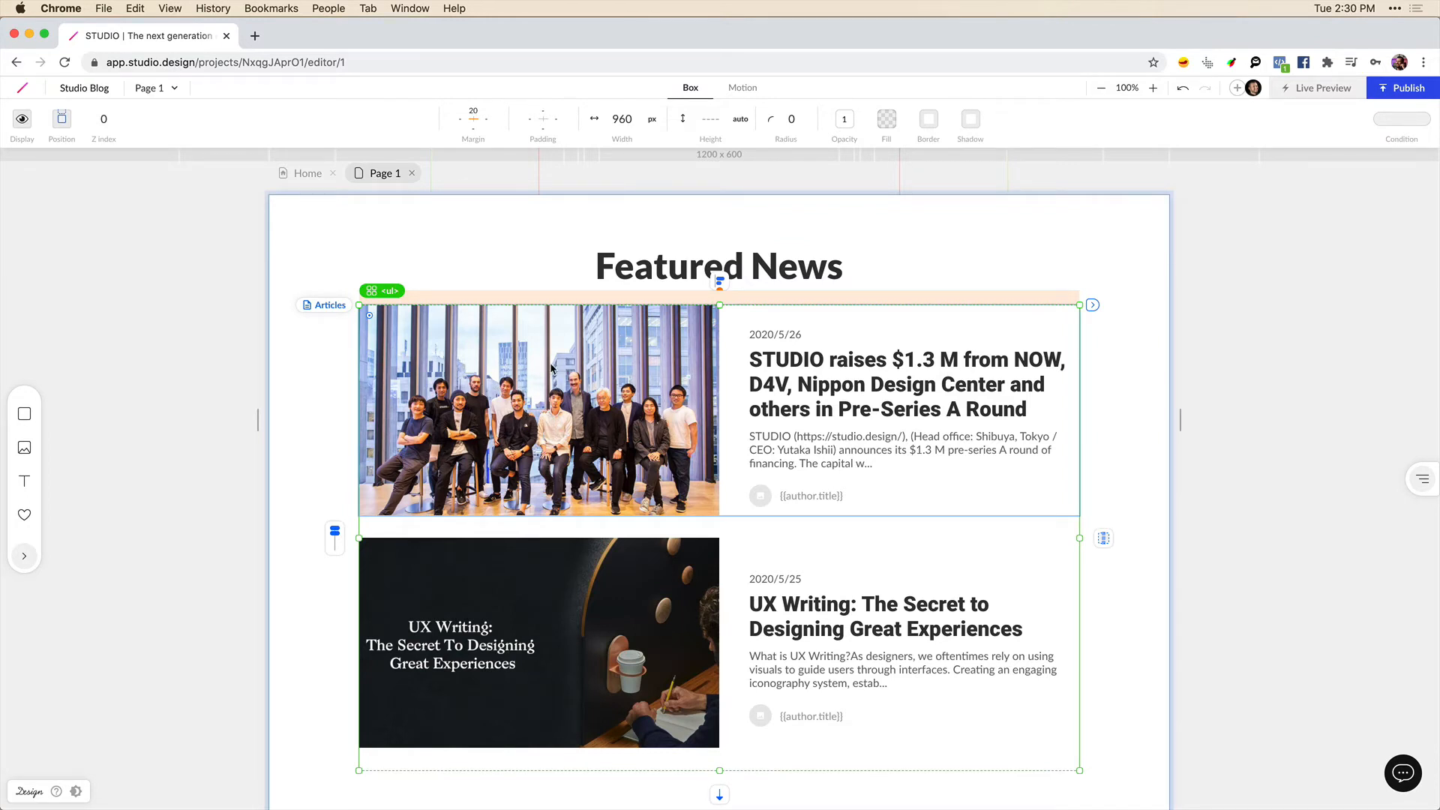
- Try My Portfolio as the article list's CMS model and switch the model back to Articles
left_click(322, 306)
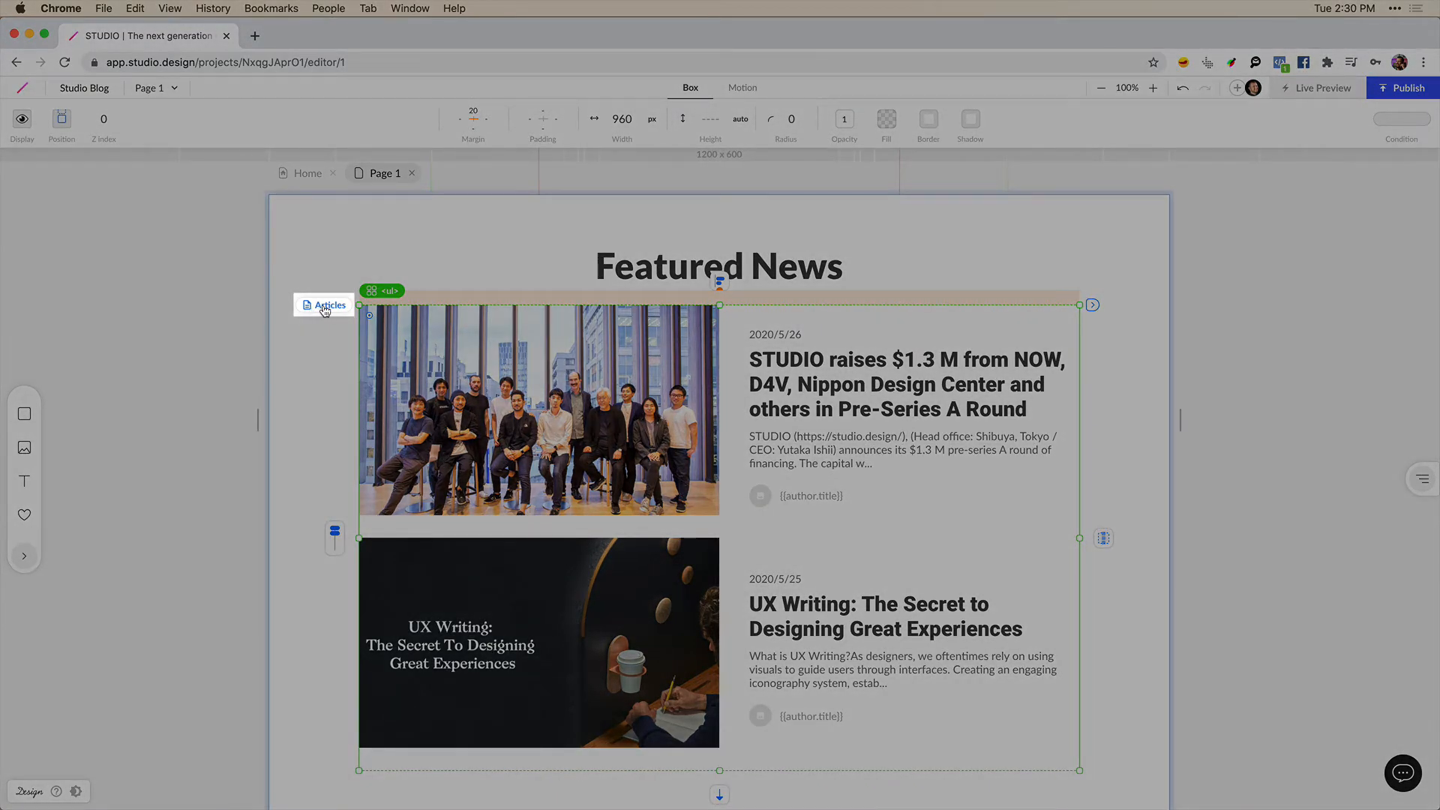
left_click(324, 309)
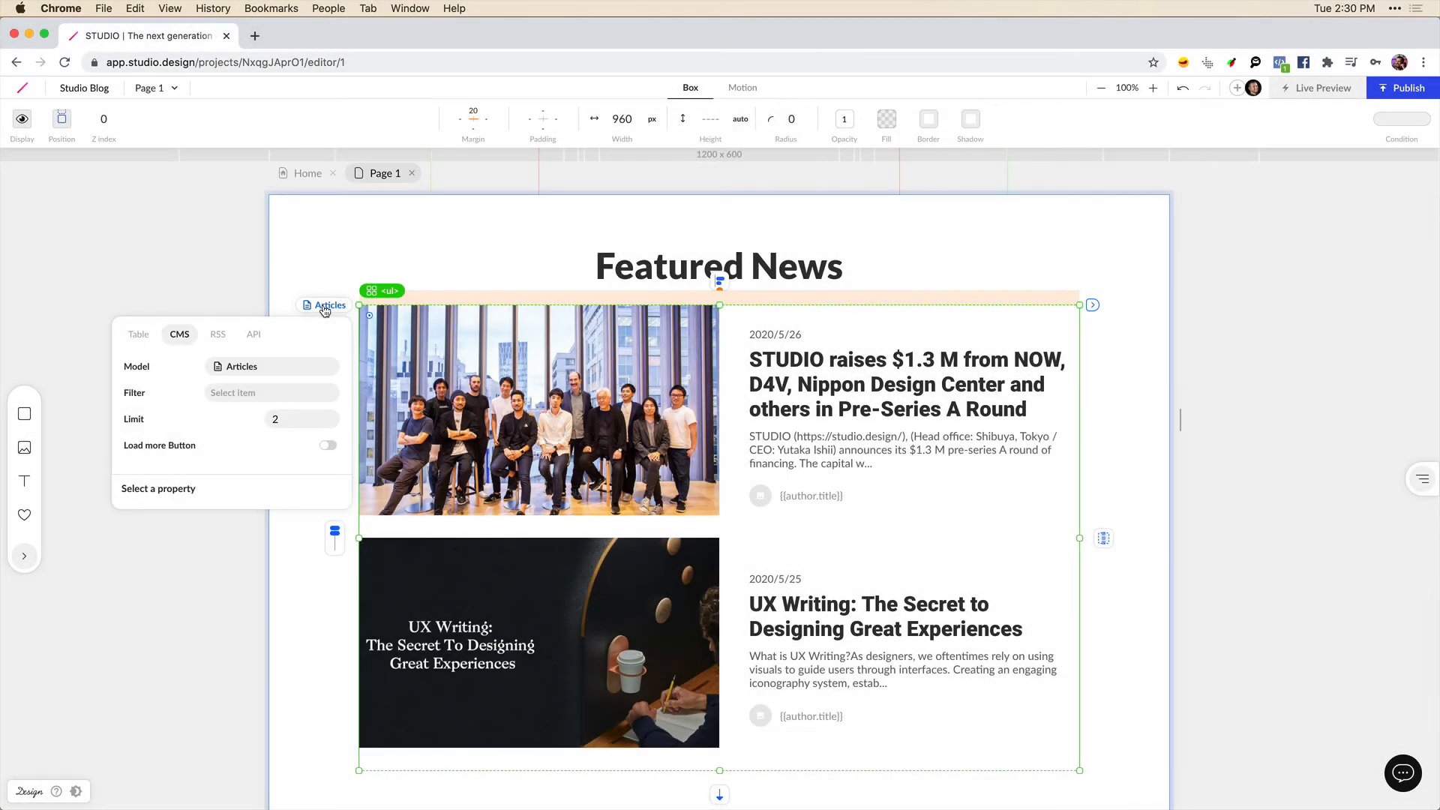
left_click(286, 365)
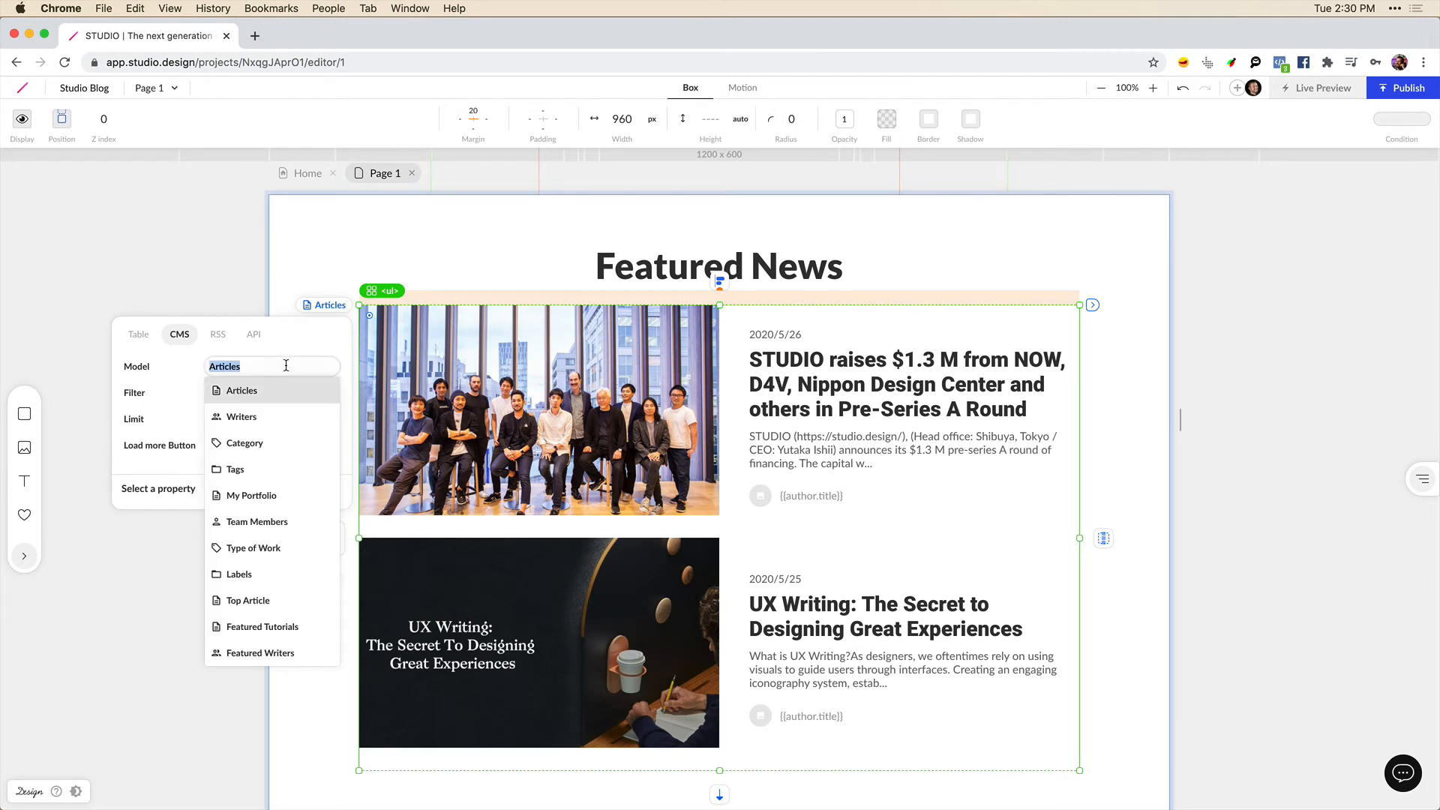
left_click(255, 496)
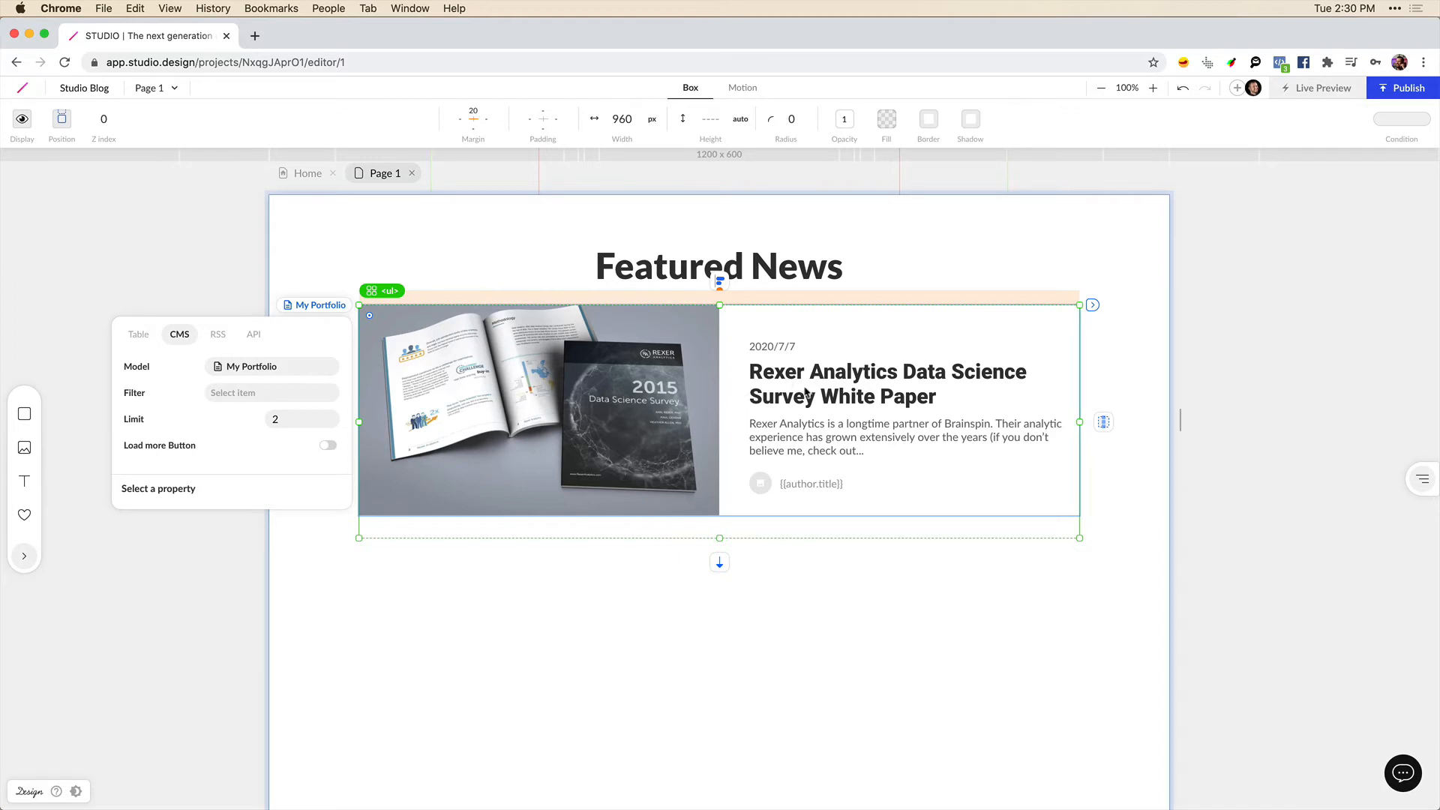
left_click(280, 367)
left_click(263, 391)
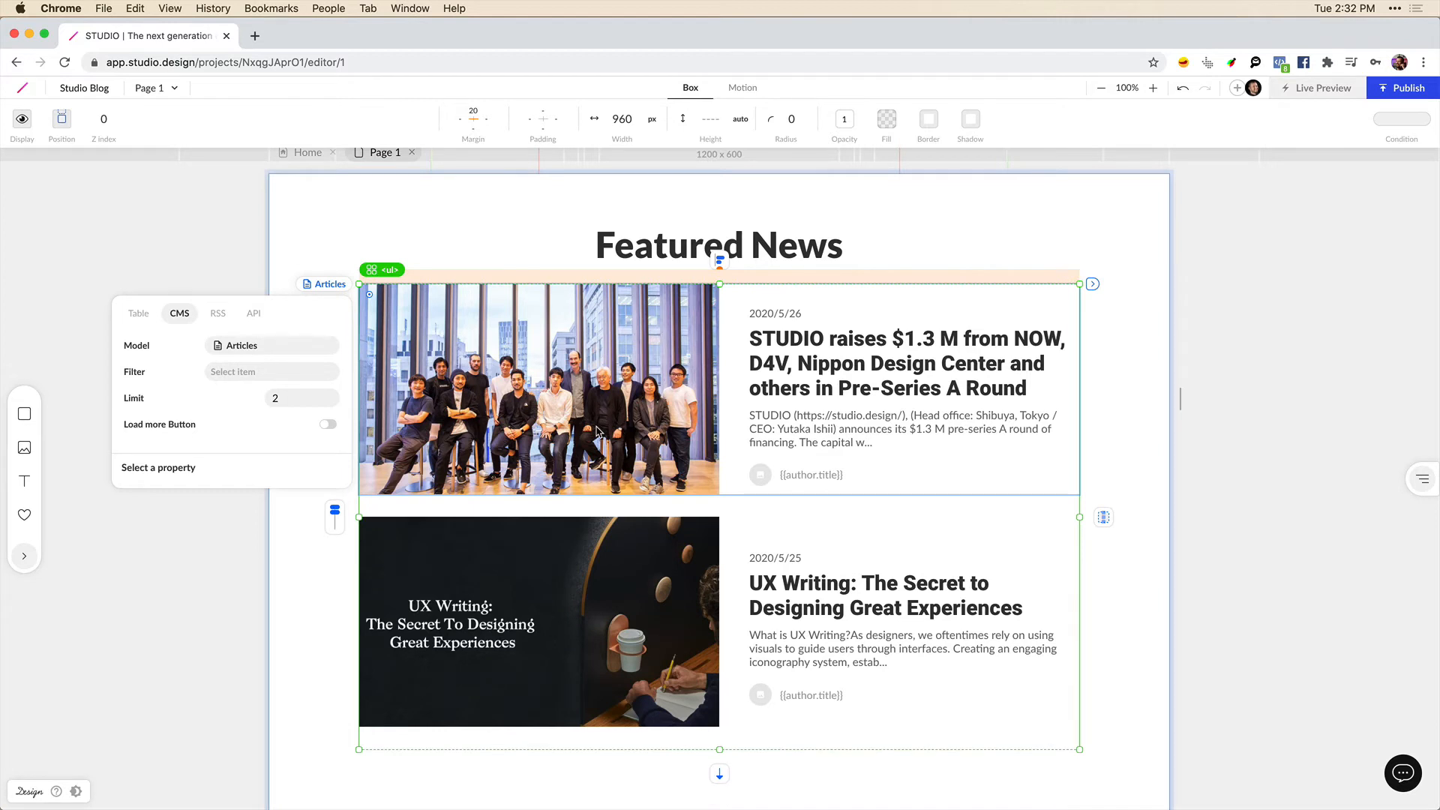
- Filter the article list by Writer, choosing the fifth writer offered
left_click(289, 372)
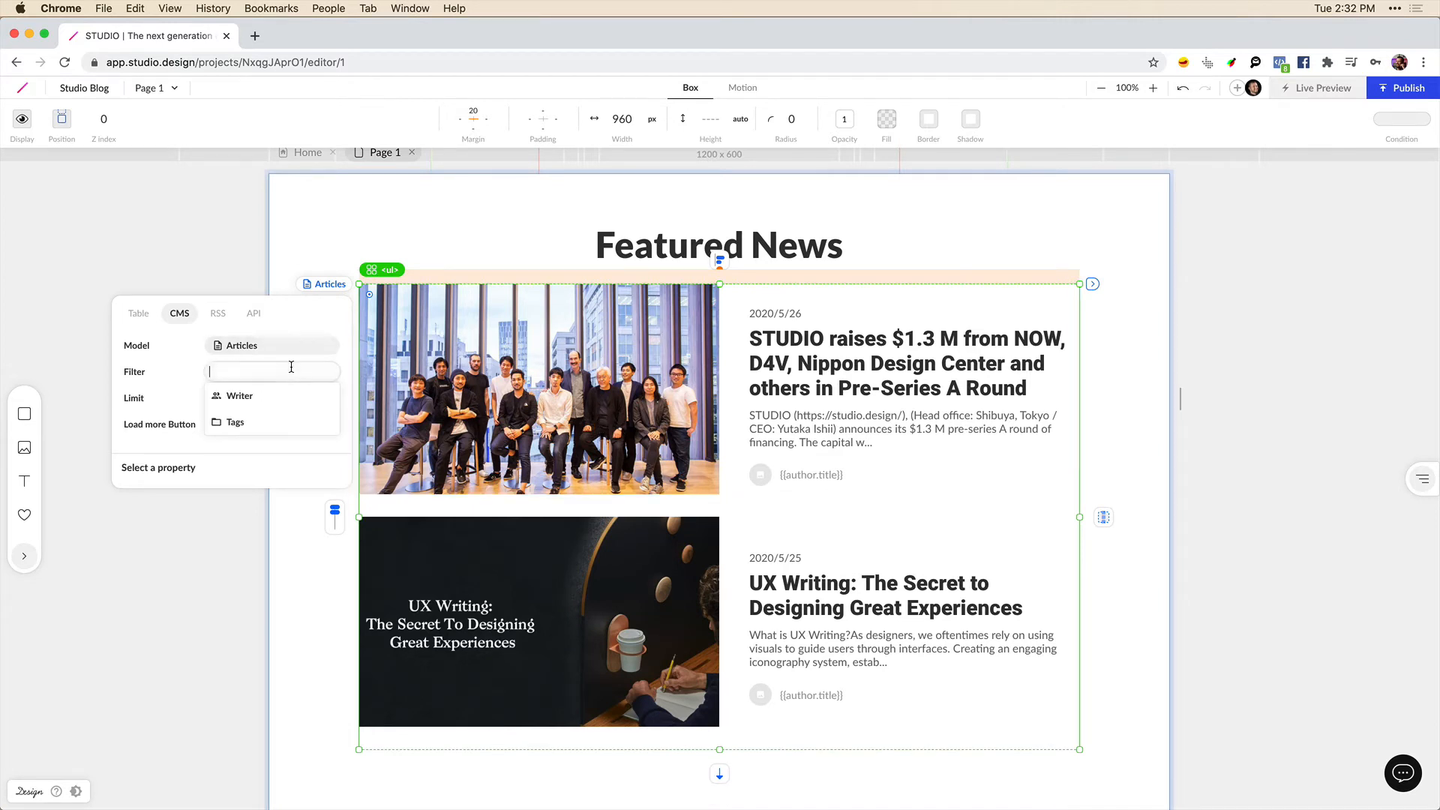
left_click(240, 398)
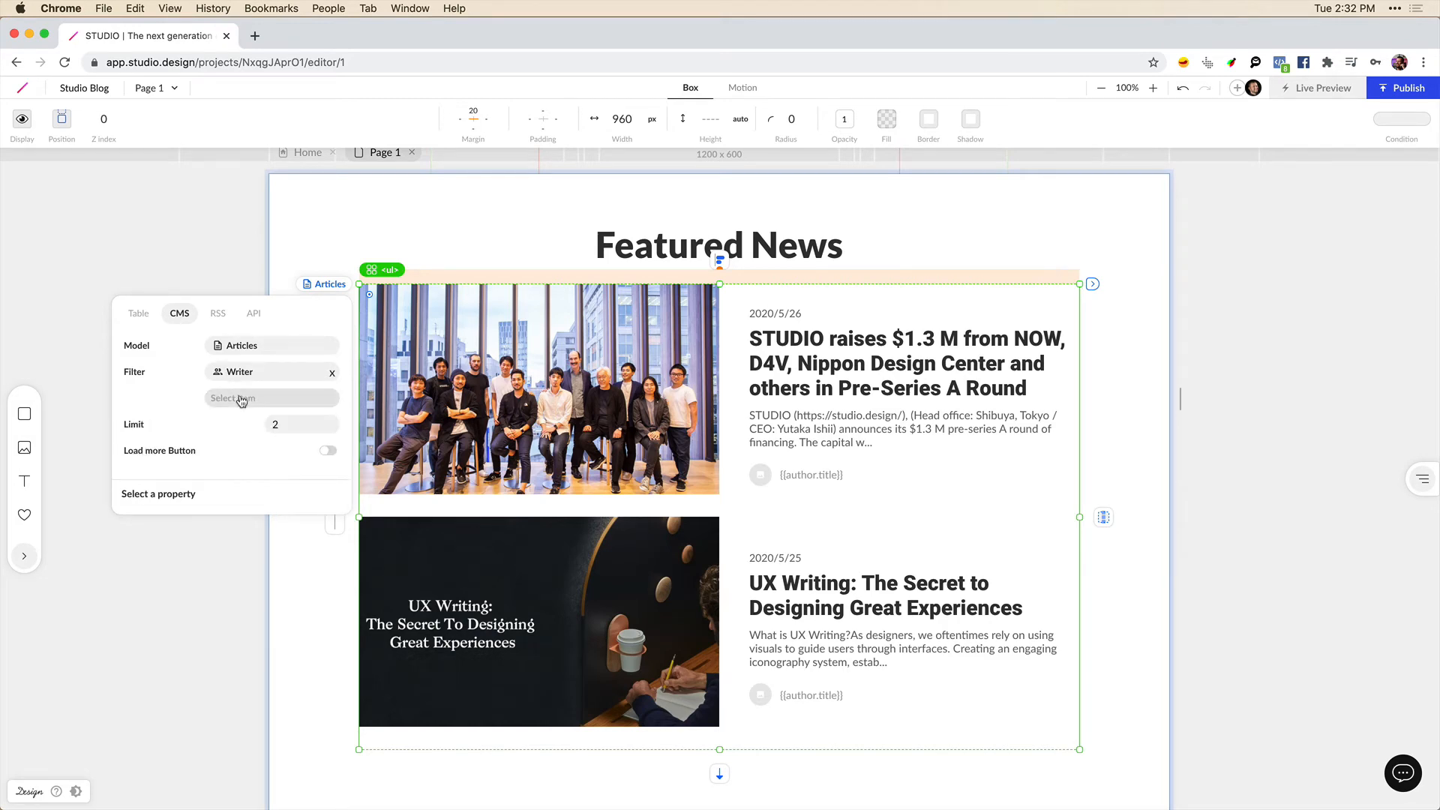
left_click(243, 400)
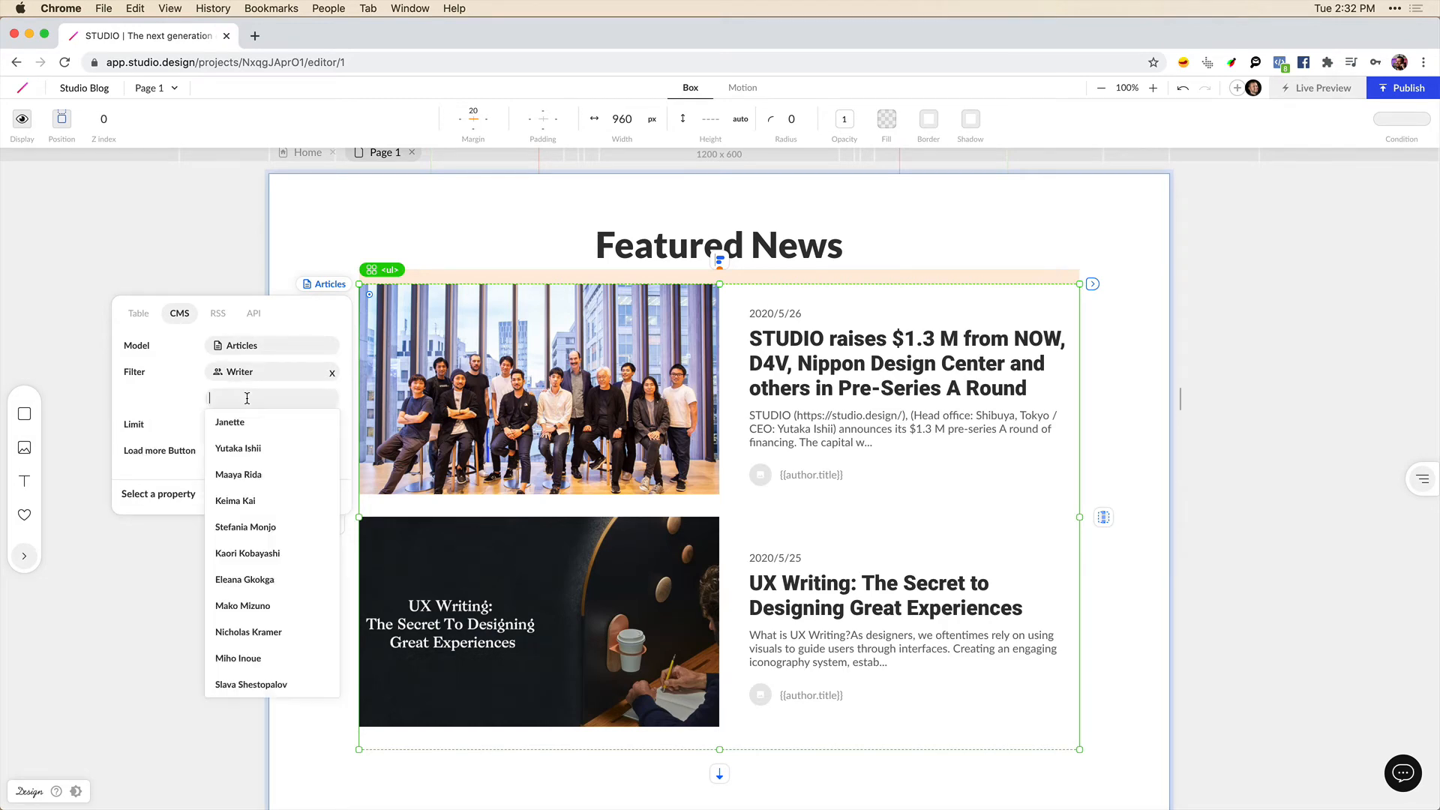
left_click(245, 527)
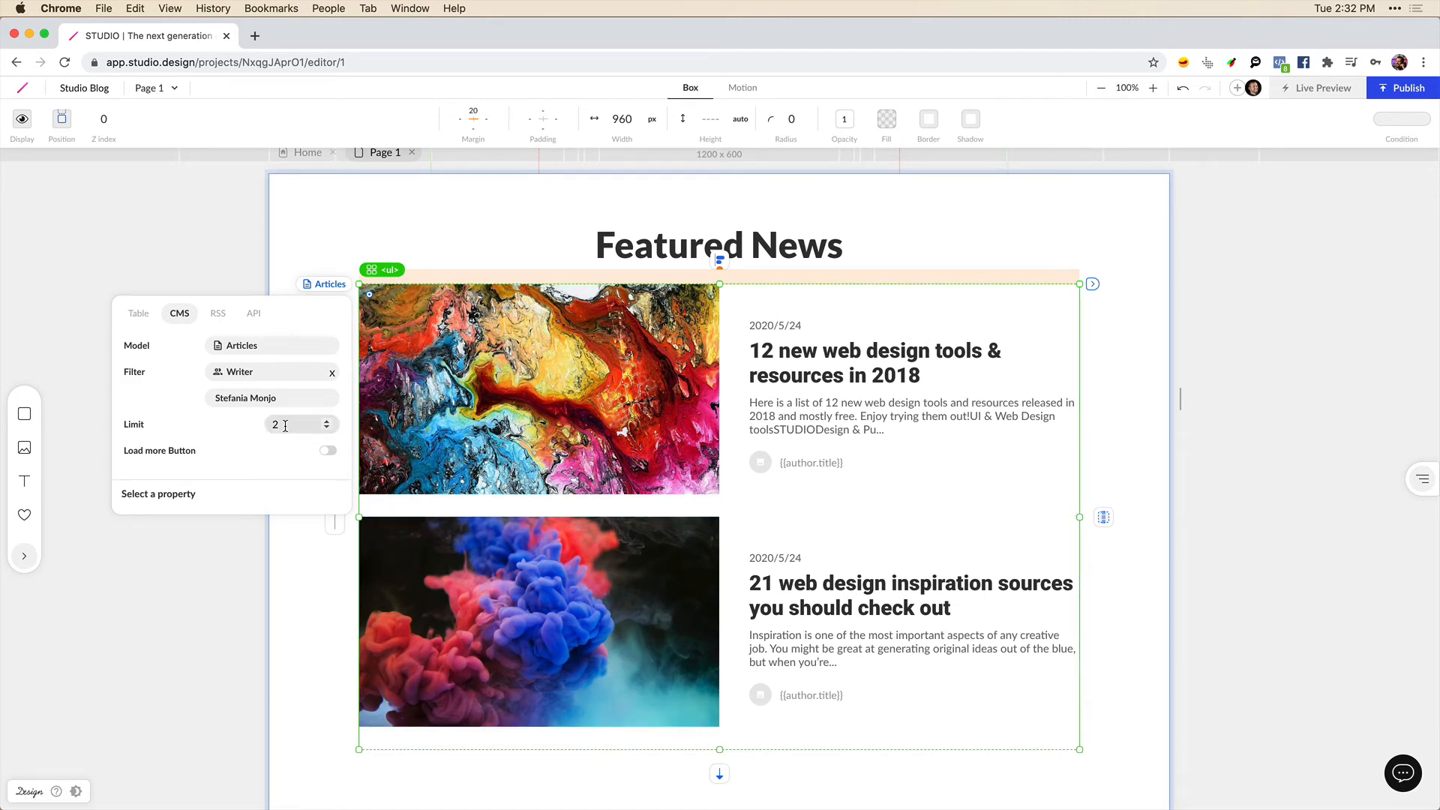
- Set the article list's item limit to 4 and review the listed articles
left_click_drag(284, 425, 269, 425)
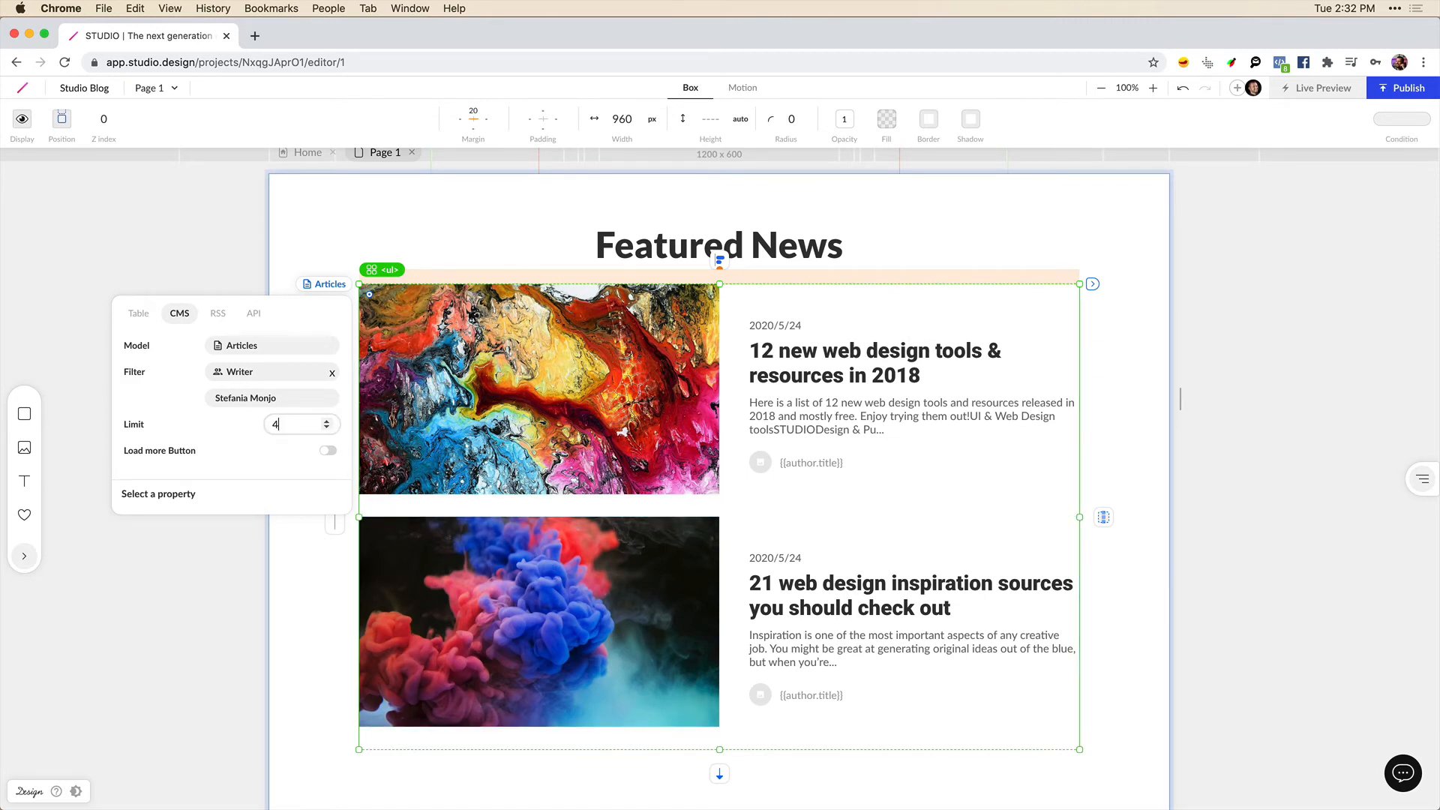
type("4")
key("Return")
scroll(696, 493, "down", 5)
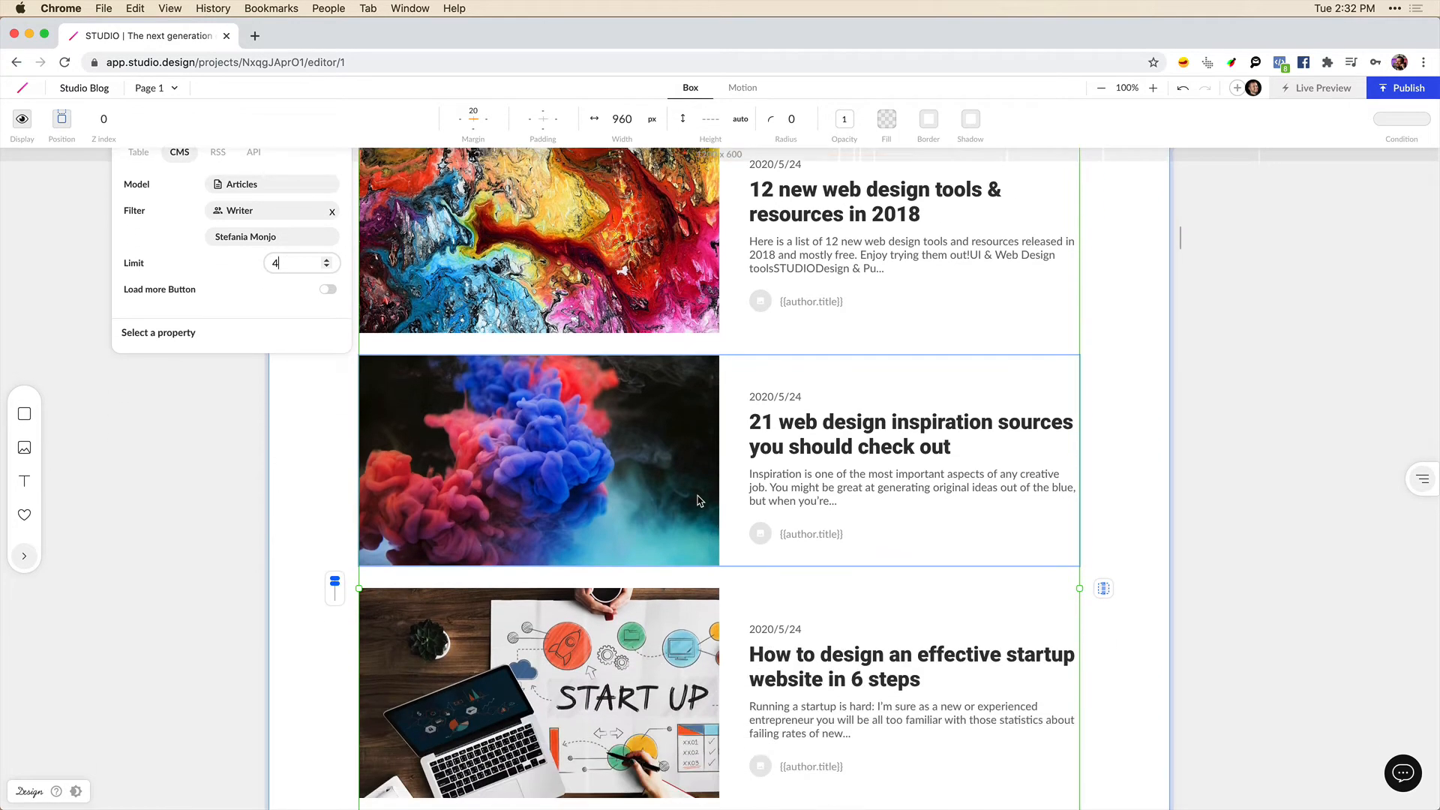
scroll(696, 494, "up", 5)
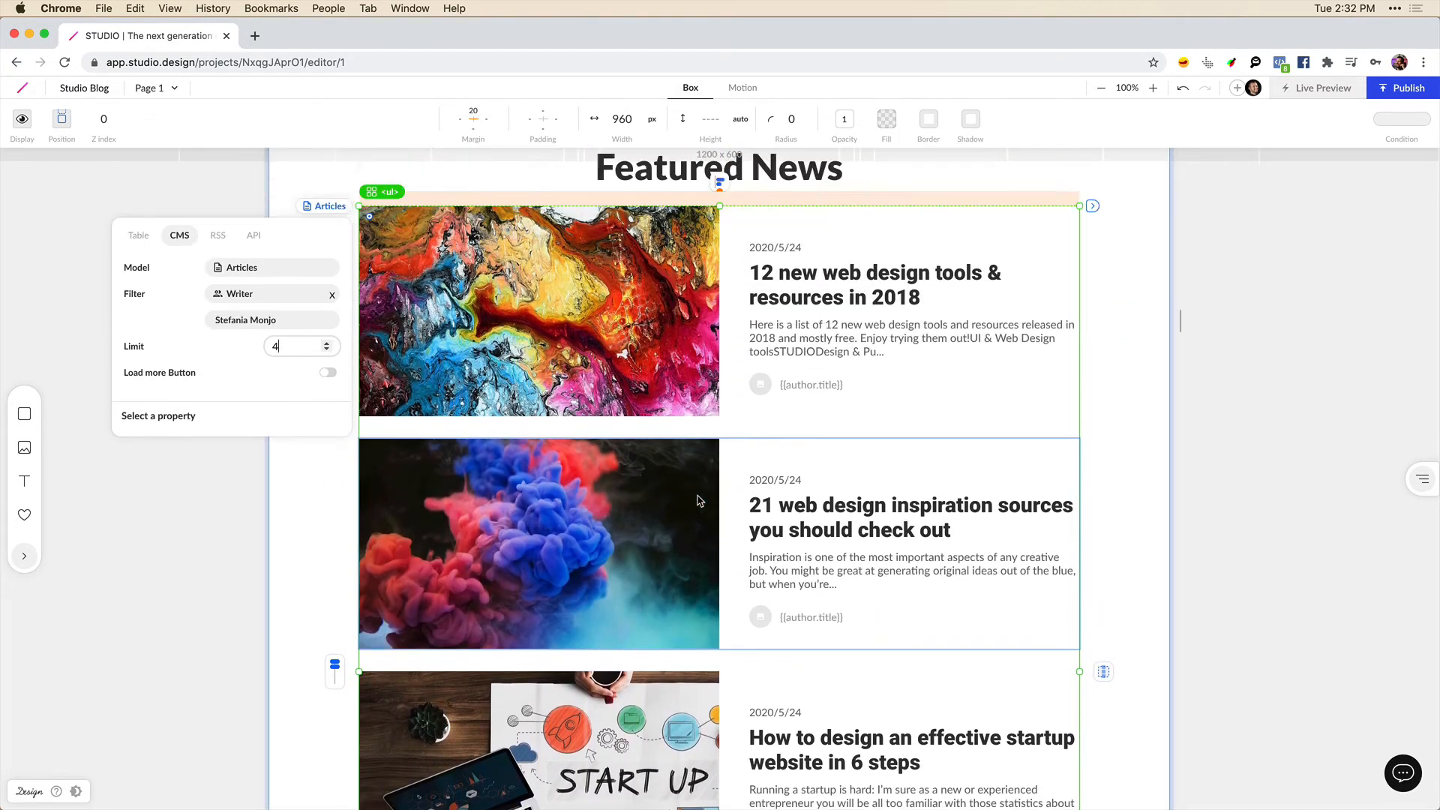
- Enable the Load more button for the article list and check it below the last article
left_click(497, 477)
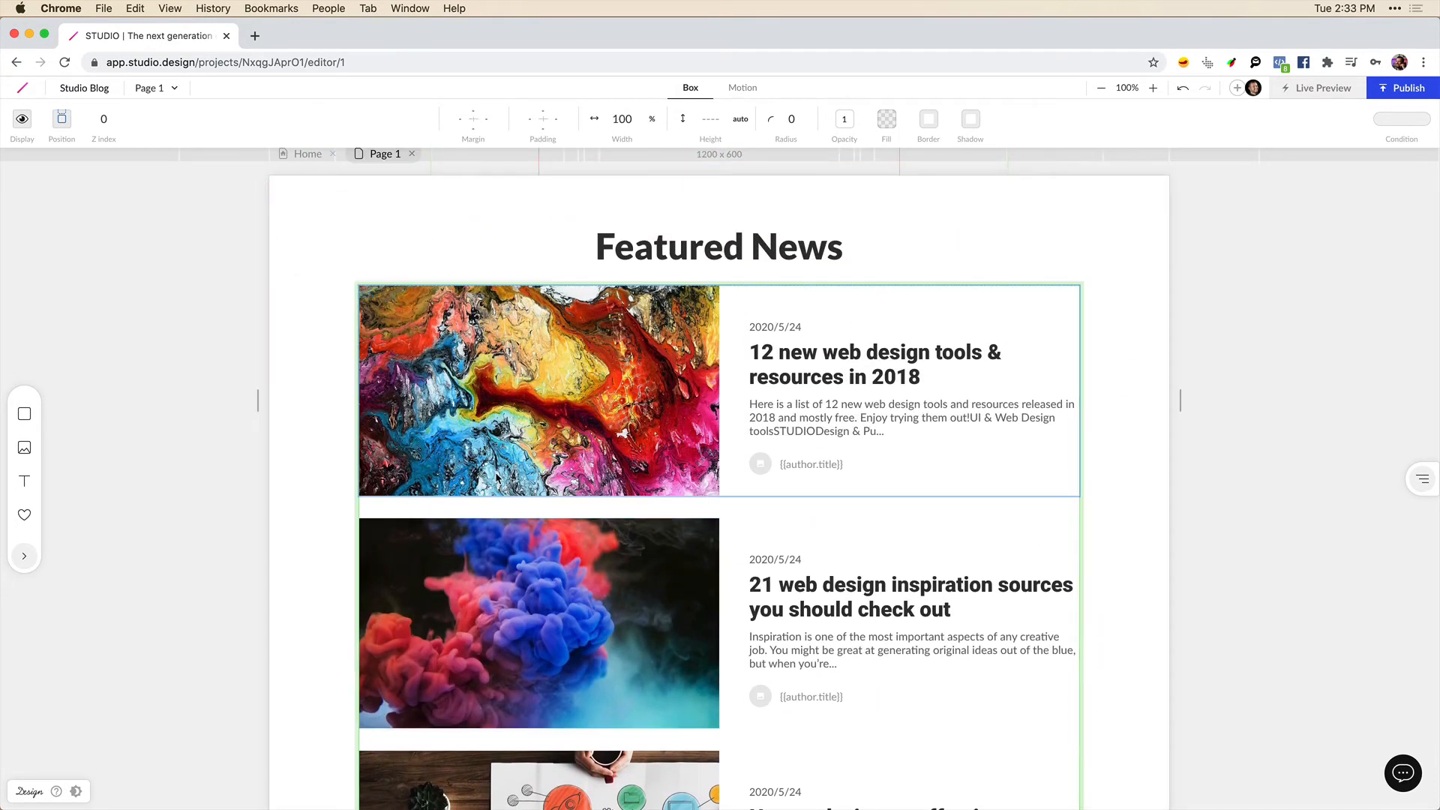
scroll(501, 471, "down", 8)
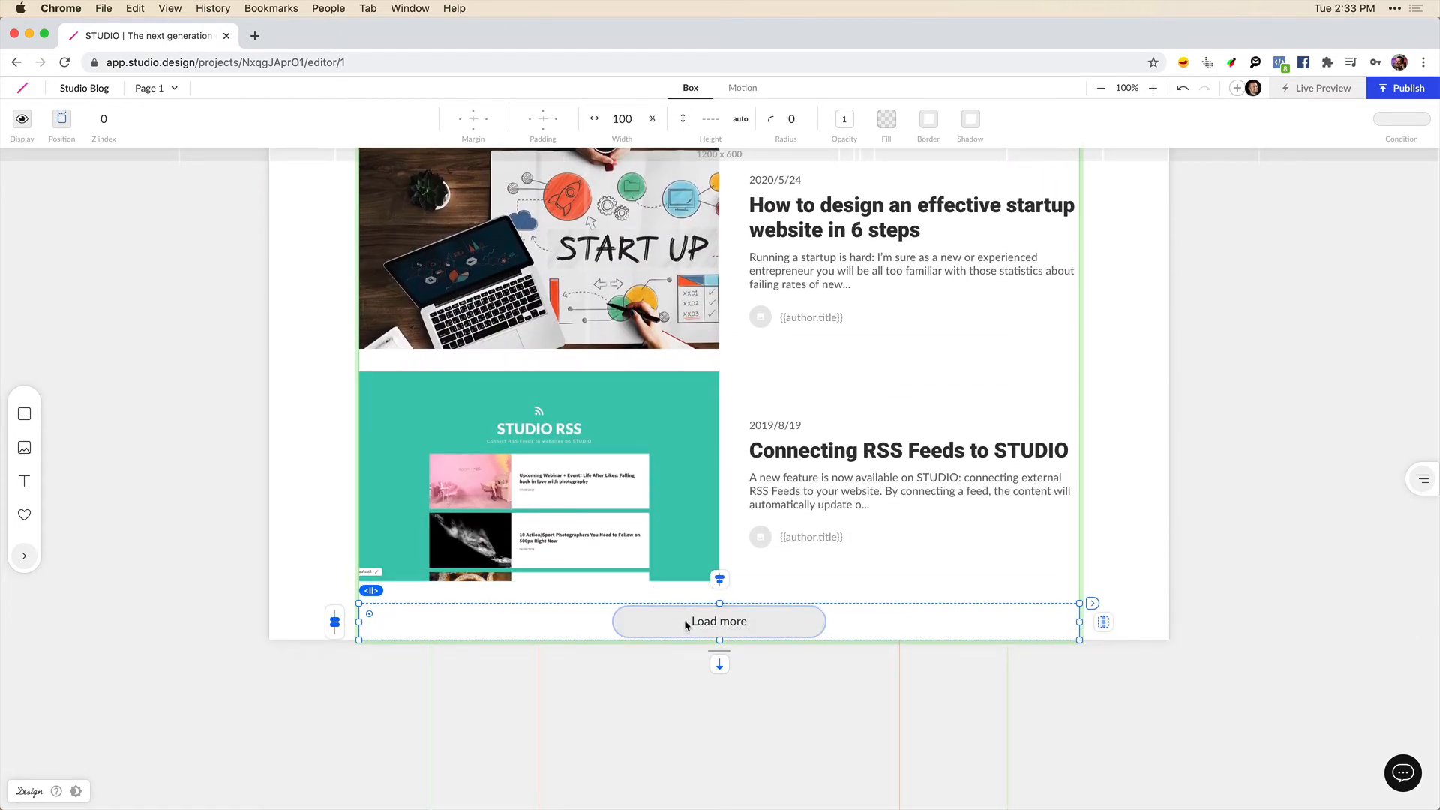
scroll(623, 524, "down", 3)
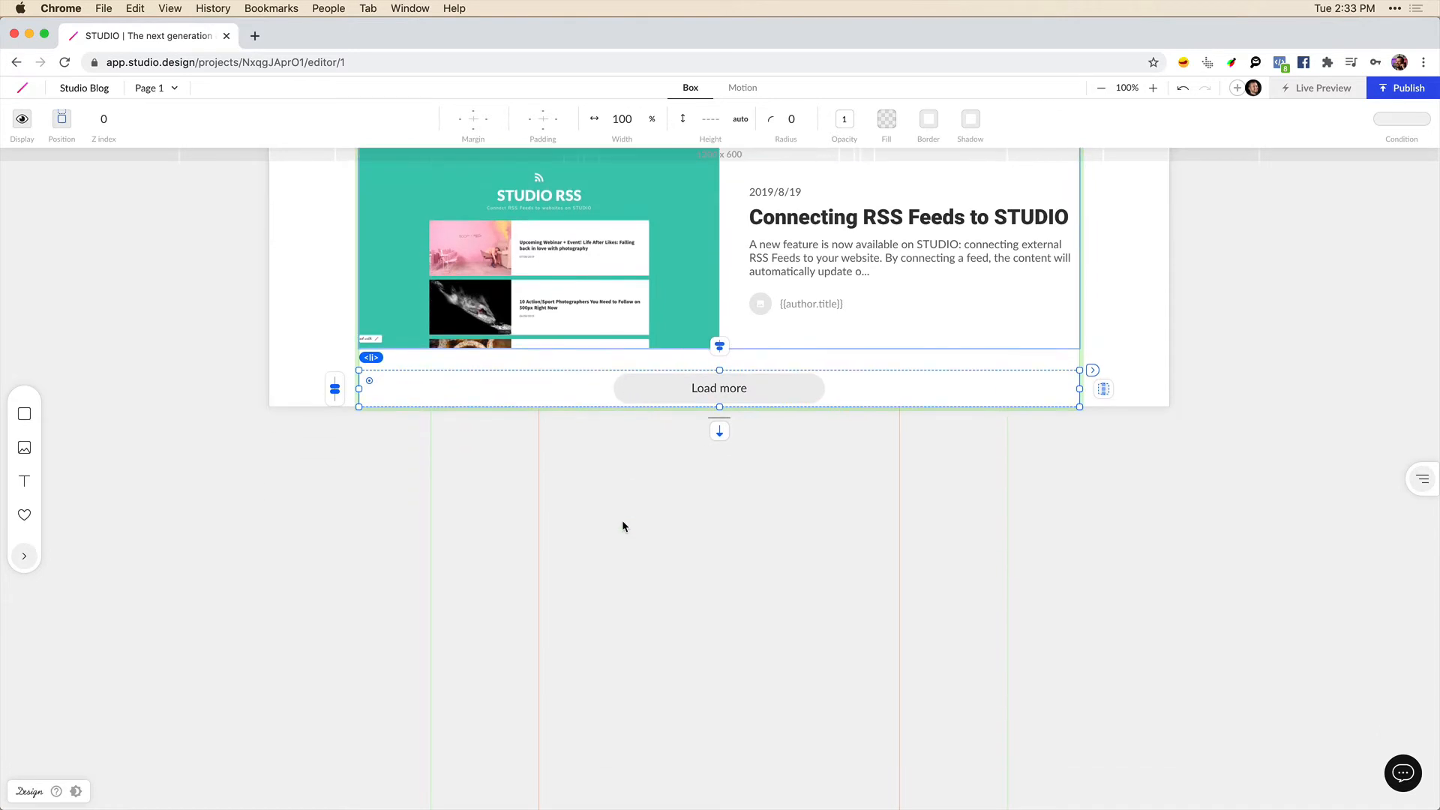
- Extend the page's height to leave a large blank area below the article list
left_click_drag(708, 419, 691, 733)
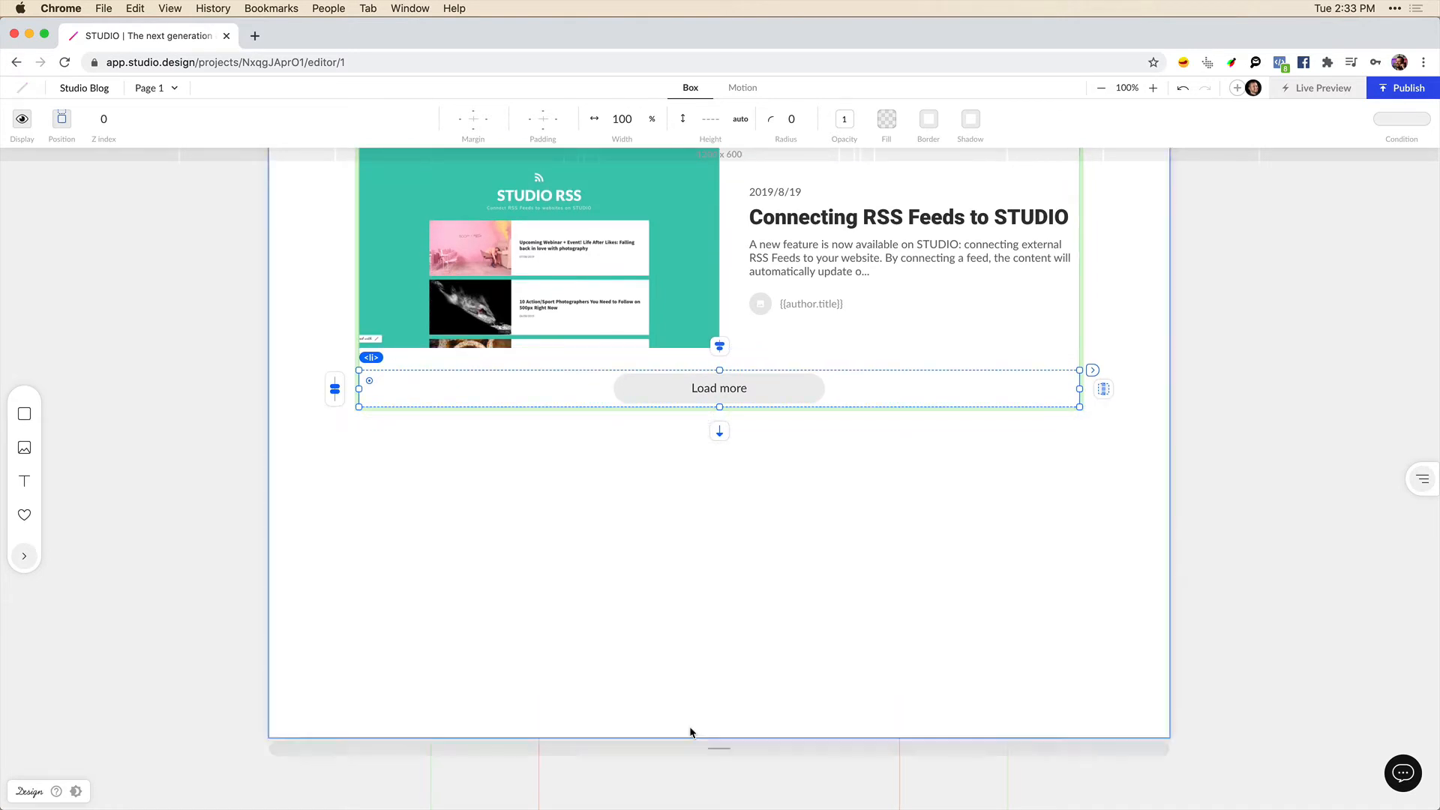
scroll(702, 658, "down", 3)
left_click_drag(719, 532, 712, 808)
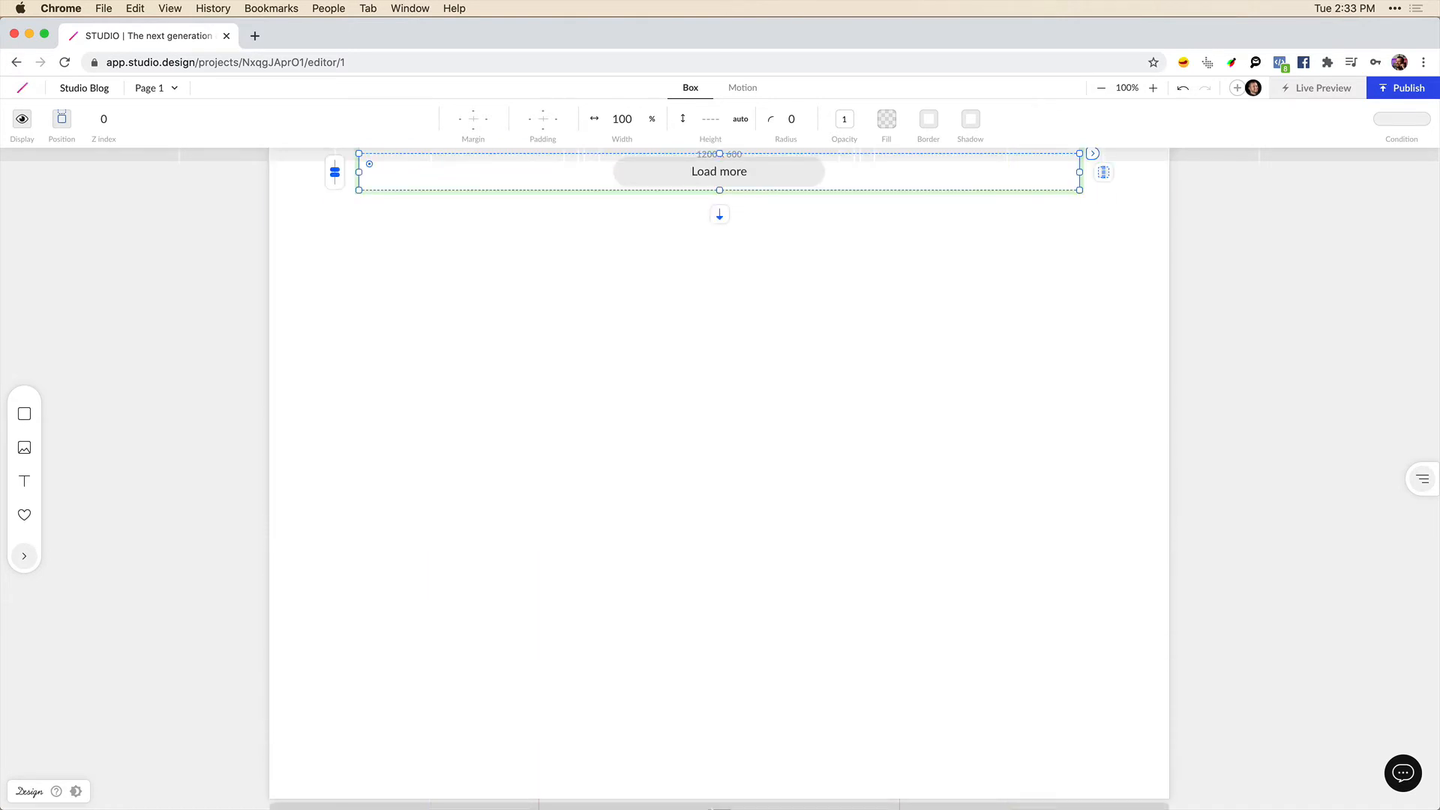
- Duplicate the Featured News heading and place the copy below the article list's Load more button
scroll(680, 534, "up", 3)
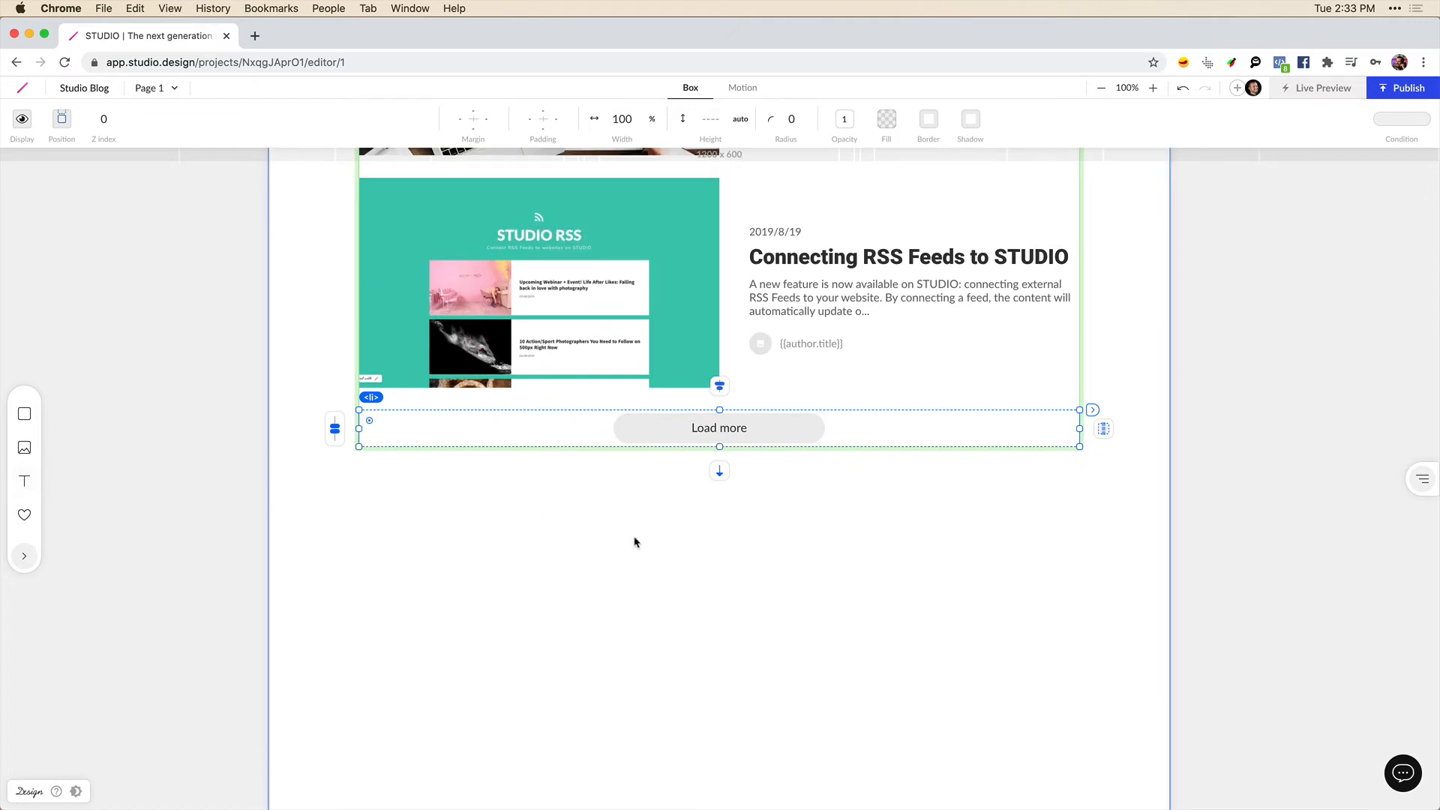
scroll(637, 539, "up", 8)
scroll(642, 537, "up", 5)
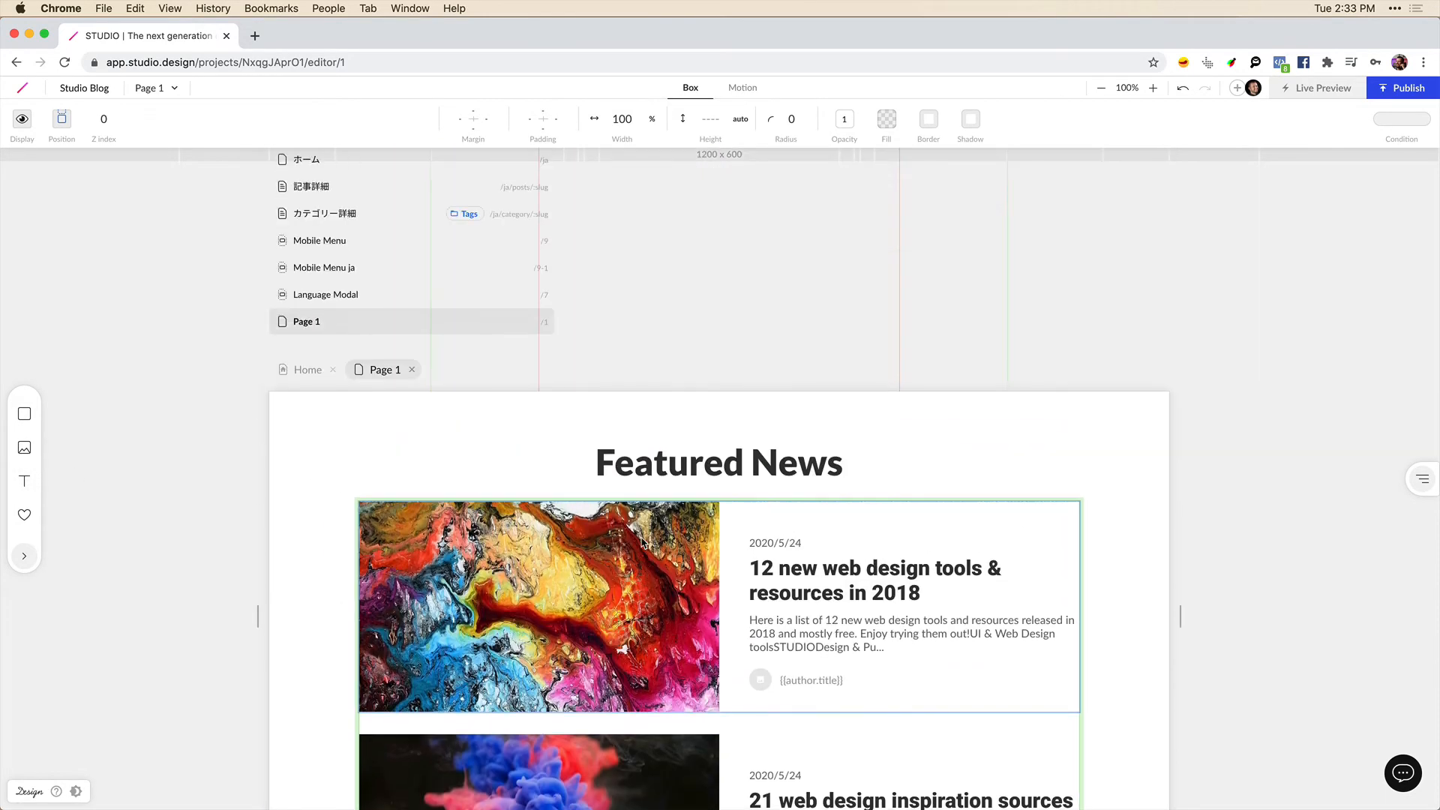
left_click(684, 481)
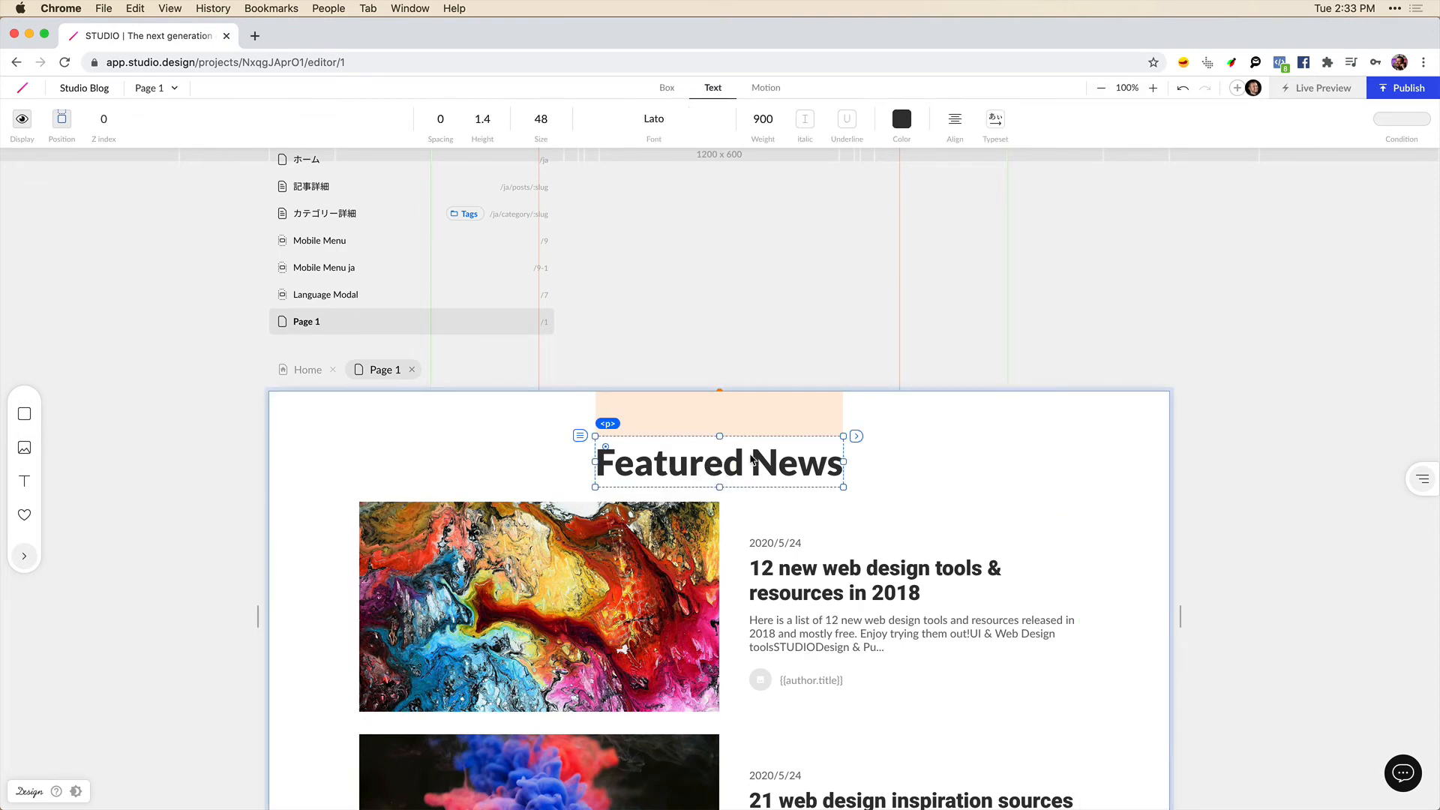
left_click_drag(749, 457, 696, 665)
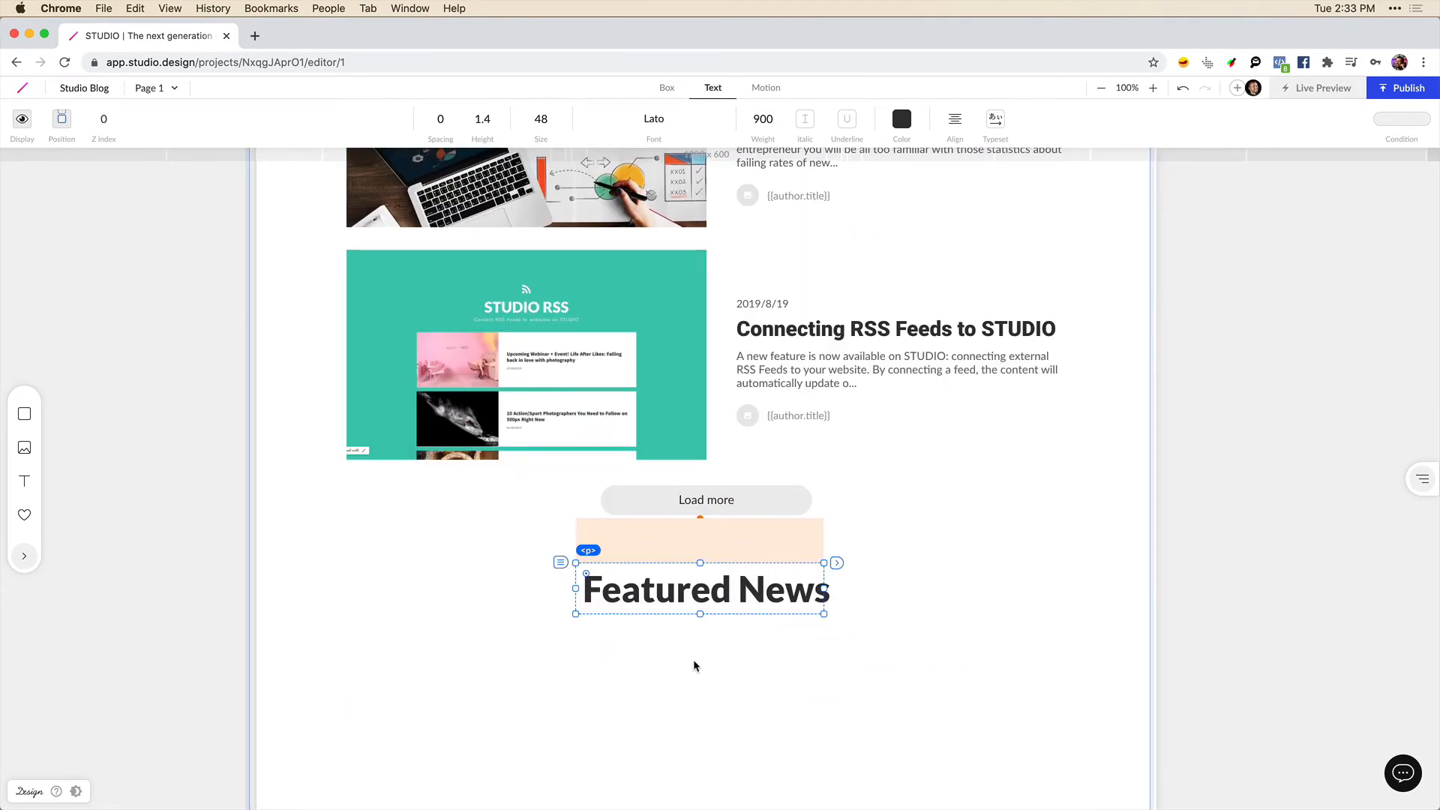
- Change the copied heading's text to "Featured Writers"
double_click(777, 374)
type("Wr")
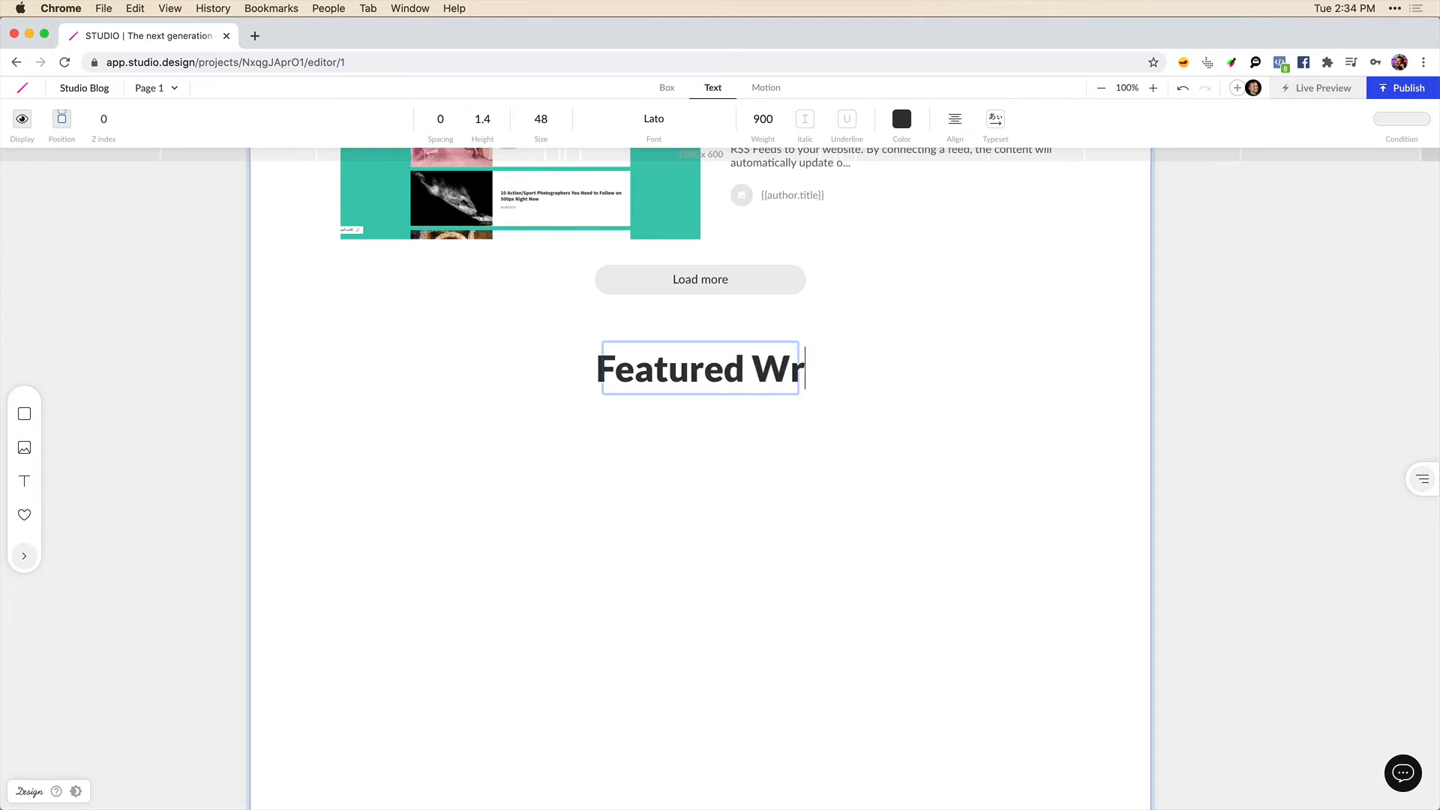
type("iters")
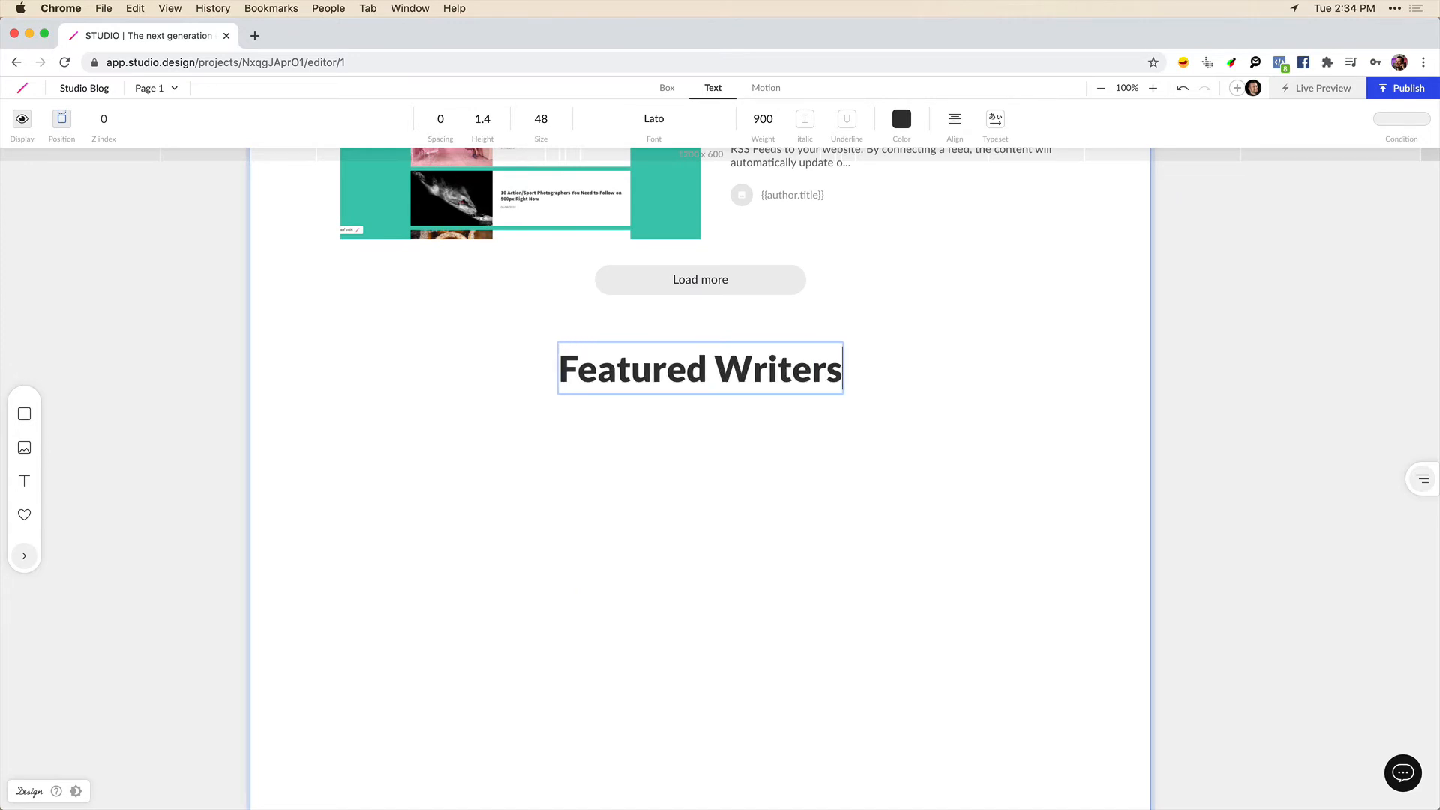
left_click(778, 447)
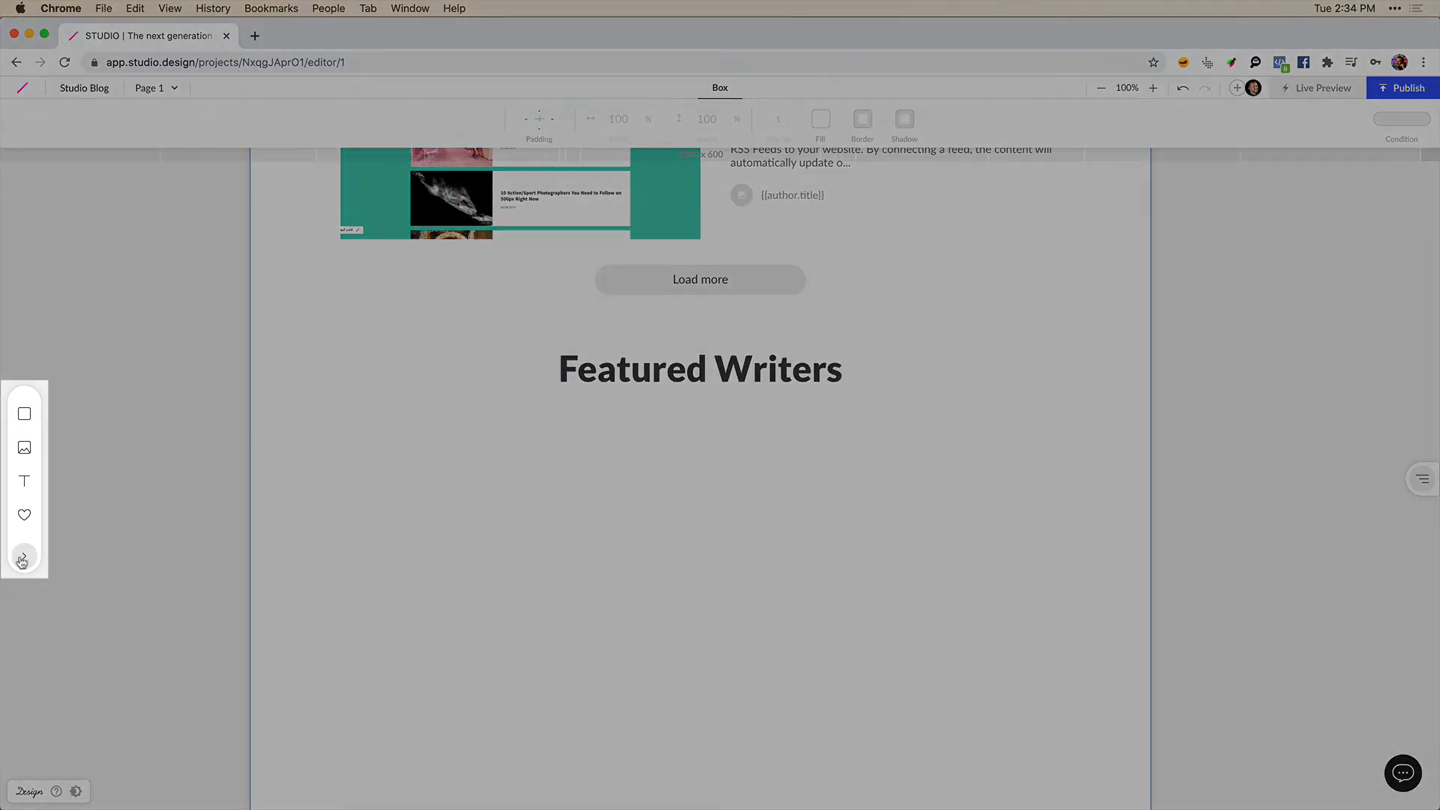
- Place the CMS Writers list below the Featured Writers heading
left_click(22, 558)
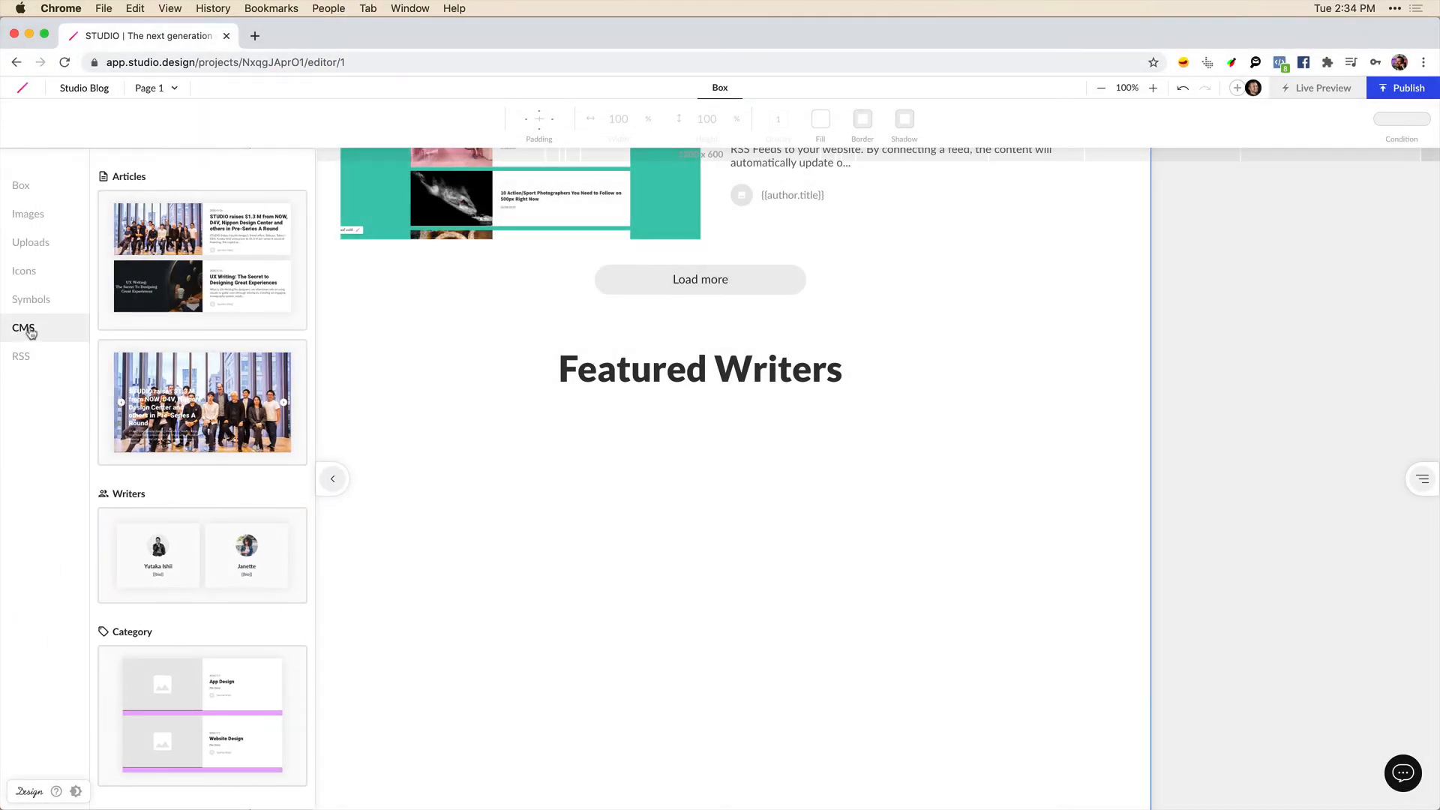
scroll(187, 405, "down", 3)
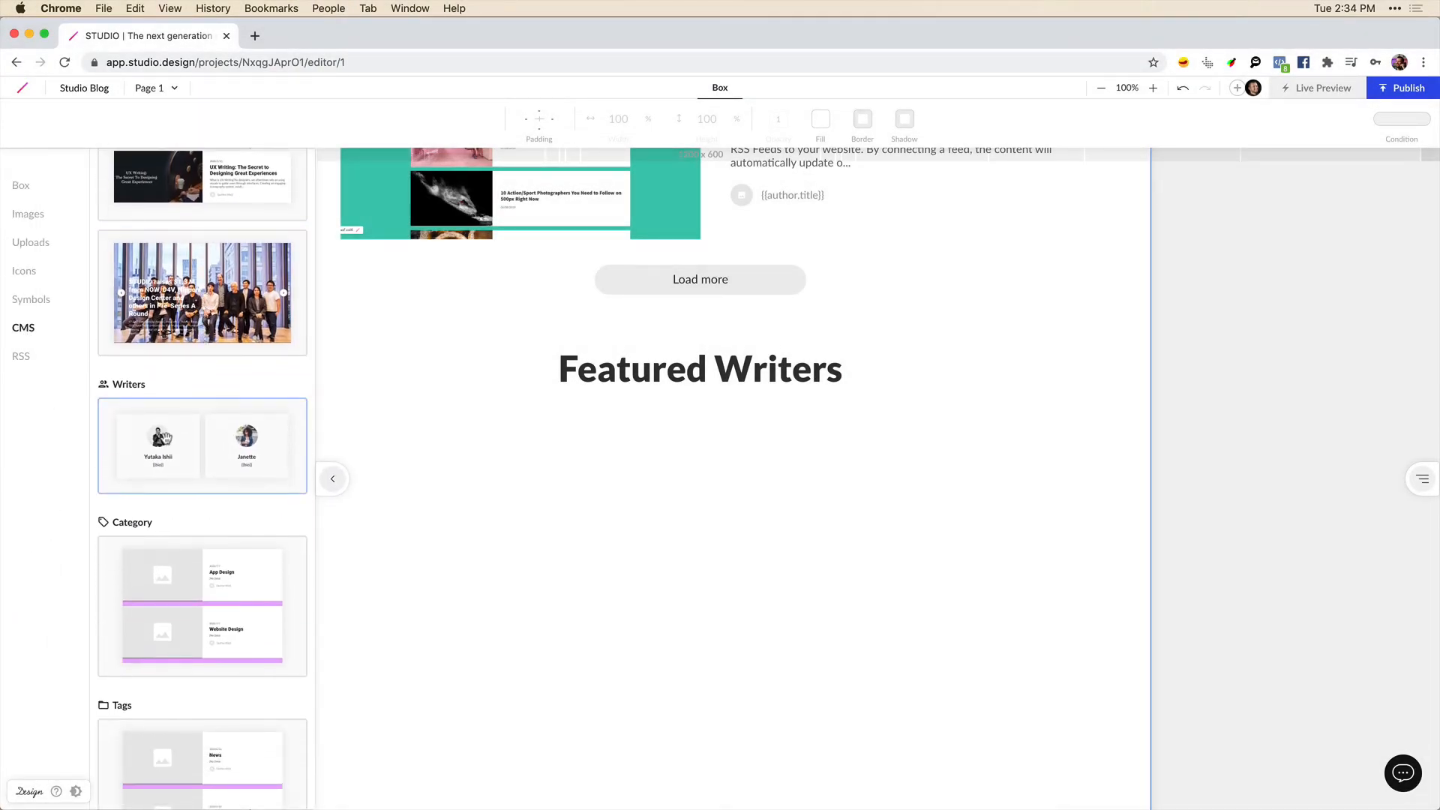
left_click_drag(160, 446, 481, 453)
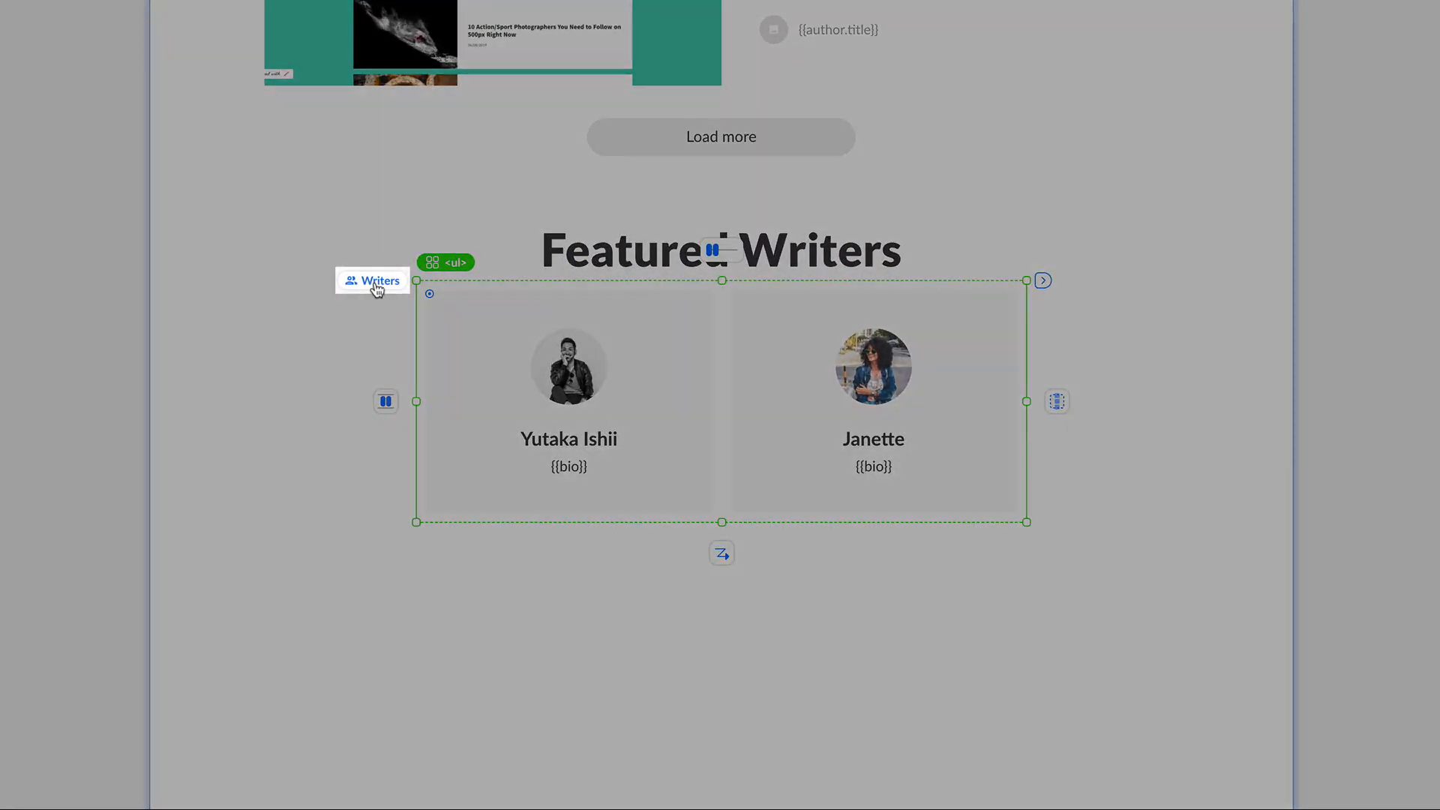
- Set the writers list's item limit to 4 and enable its Load more button
left_click(378, 284)
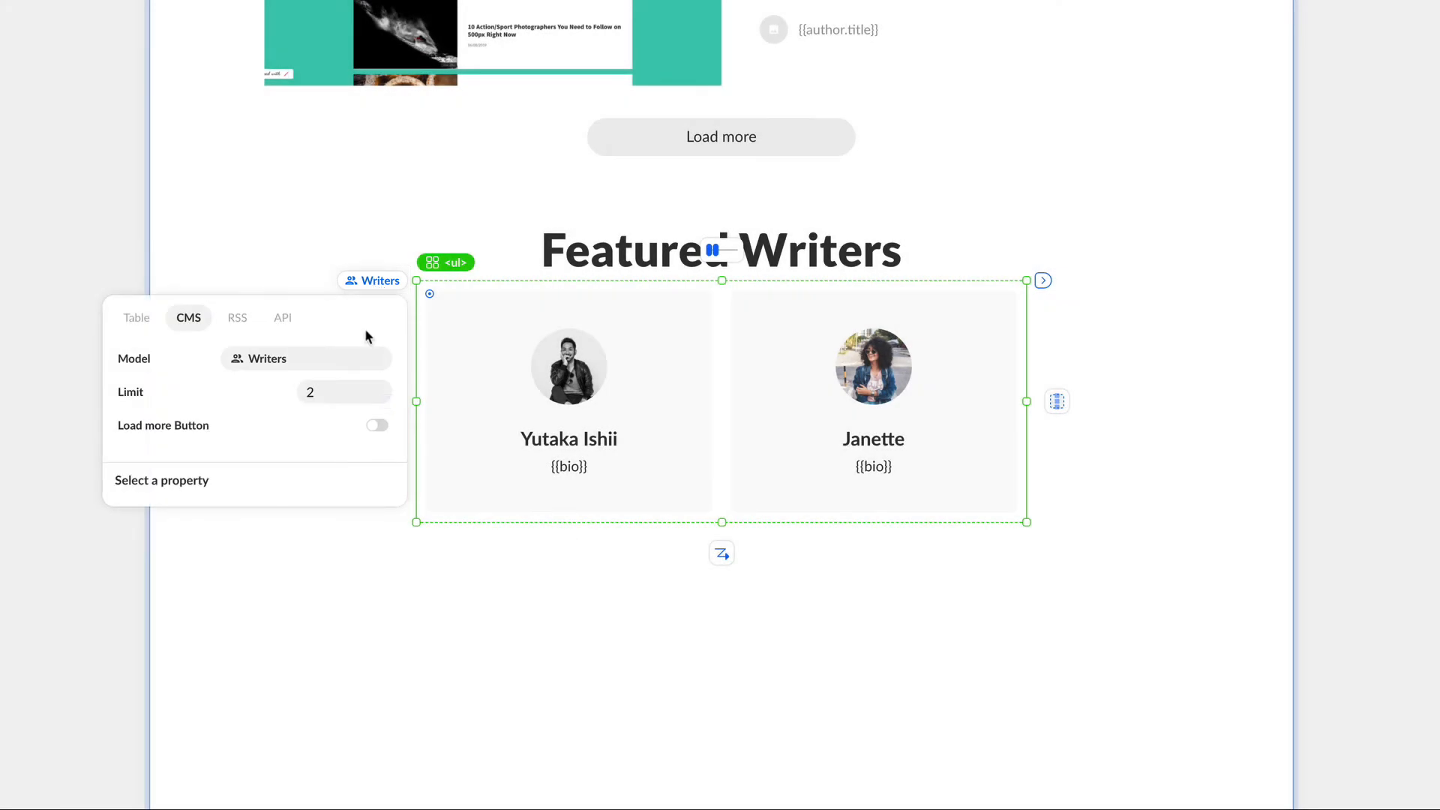
left_click(377, 389)
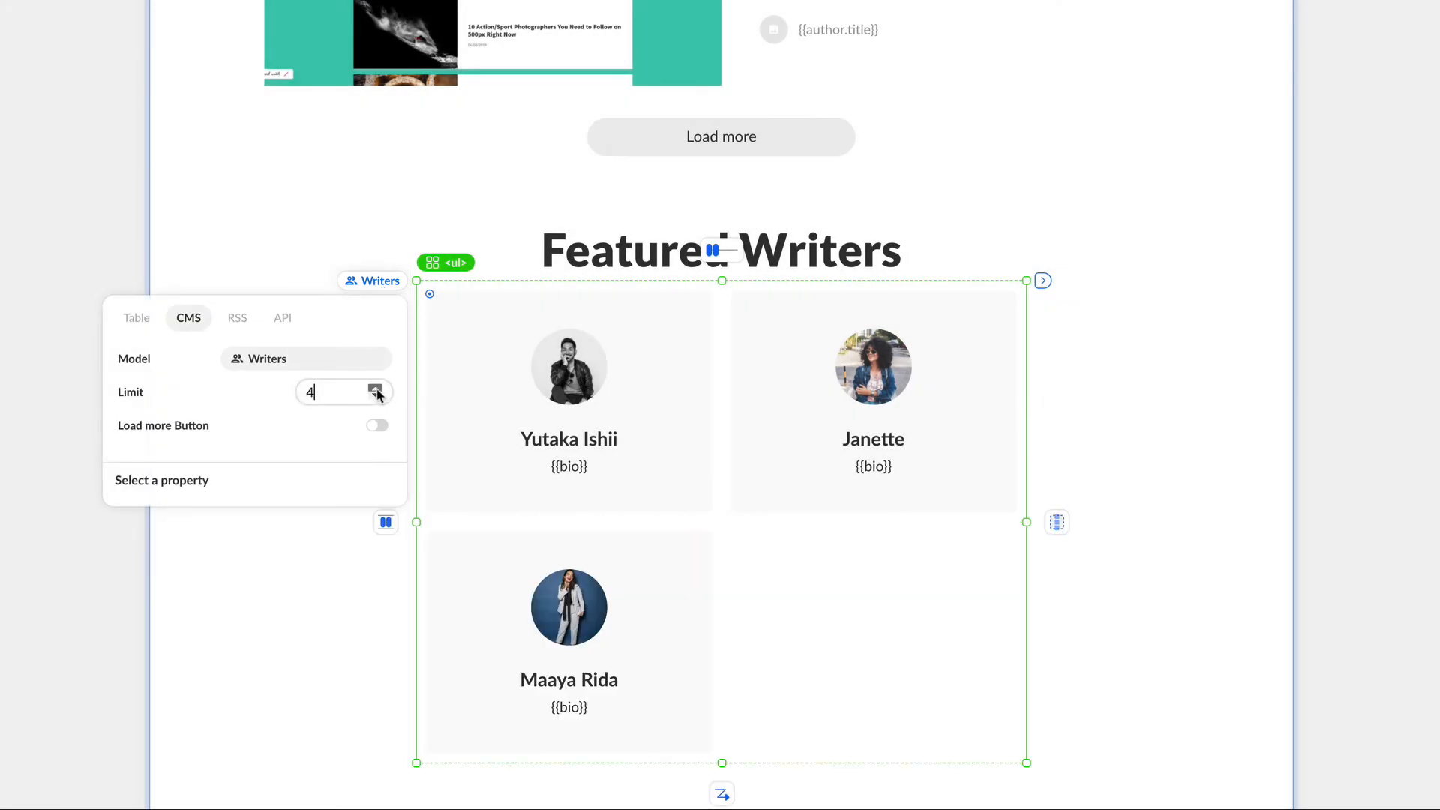
left_click(378, 426)
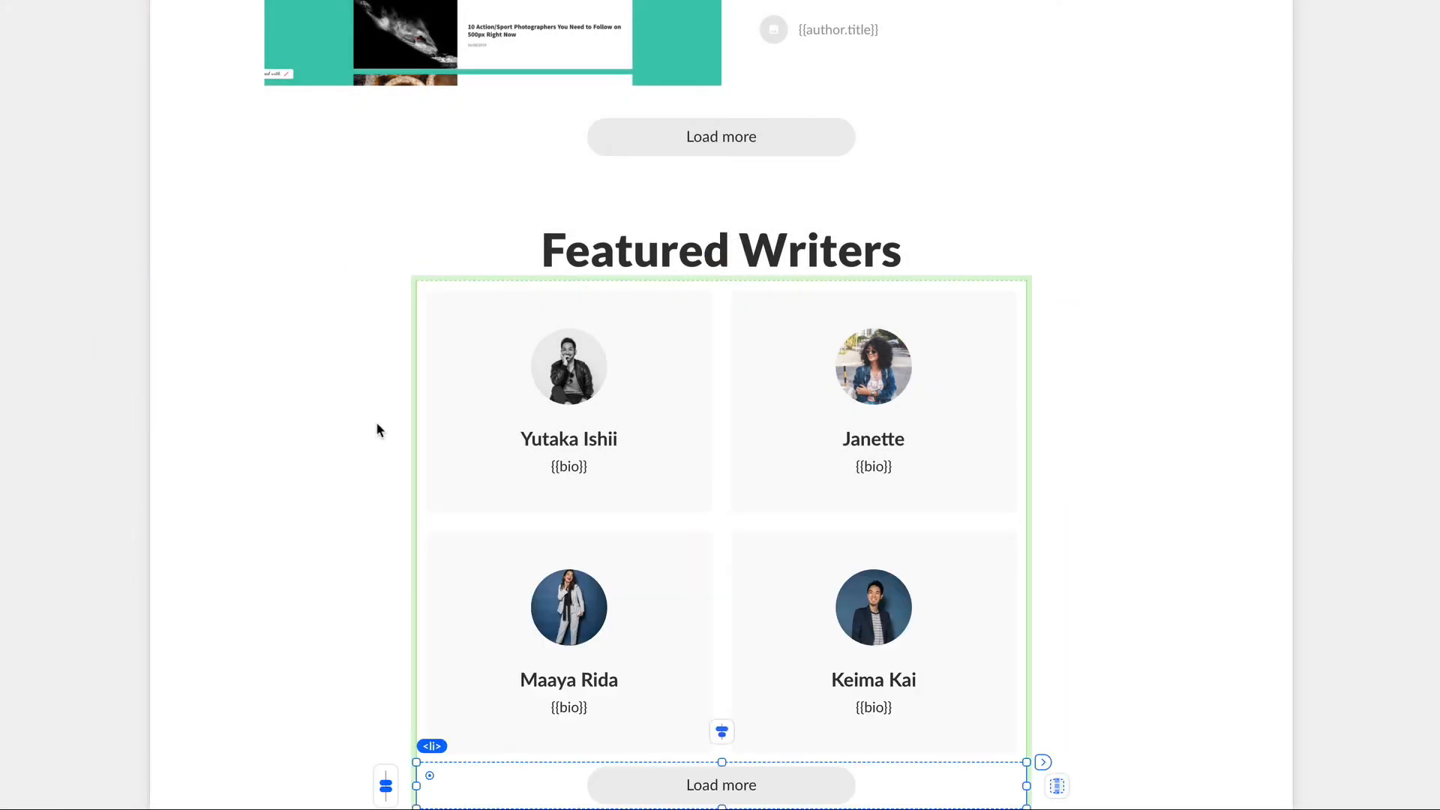
scroll(837, 585, "down", 2)
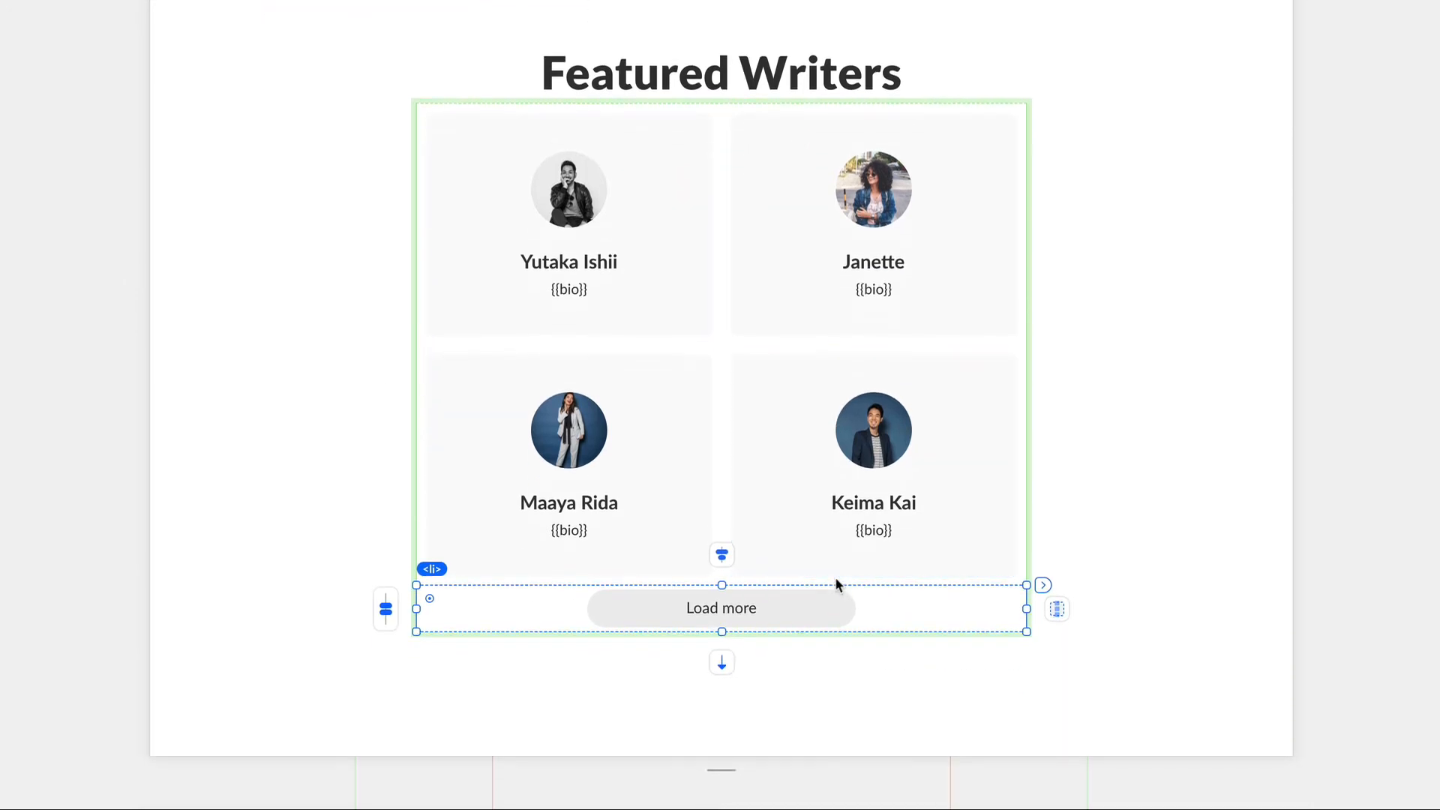
- Enlarge the round photo in the writer cards and set the writer name's text size to 32
scroll(837, 585, "up", 3)
scroll(838, 585, "down", 1)
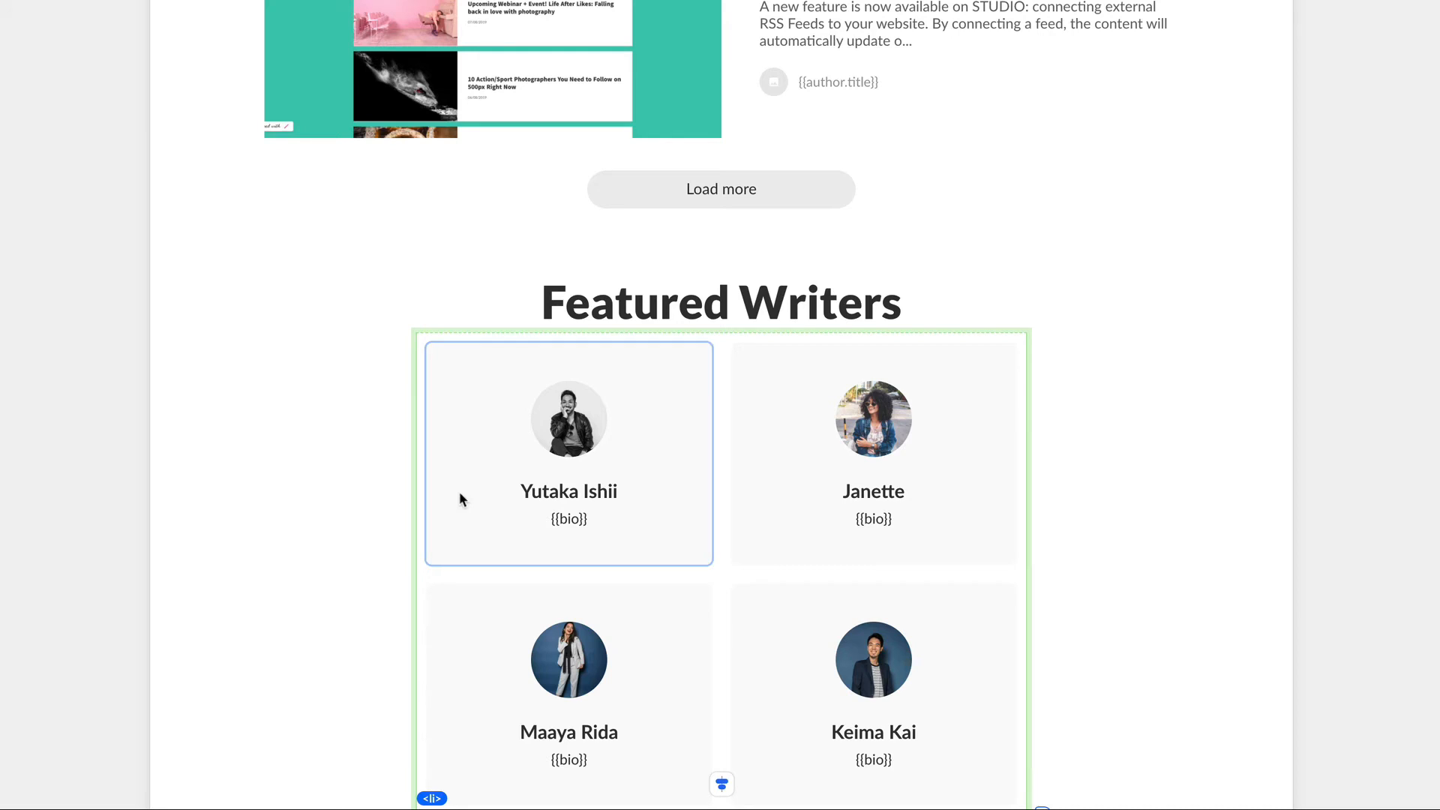
left_click(558, 446)
left_click_drag(607, 457, 632, 509)
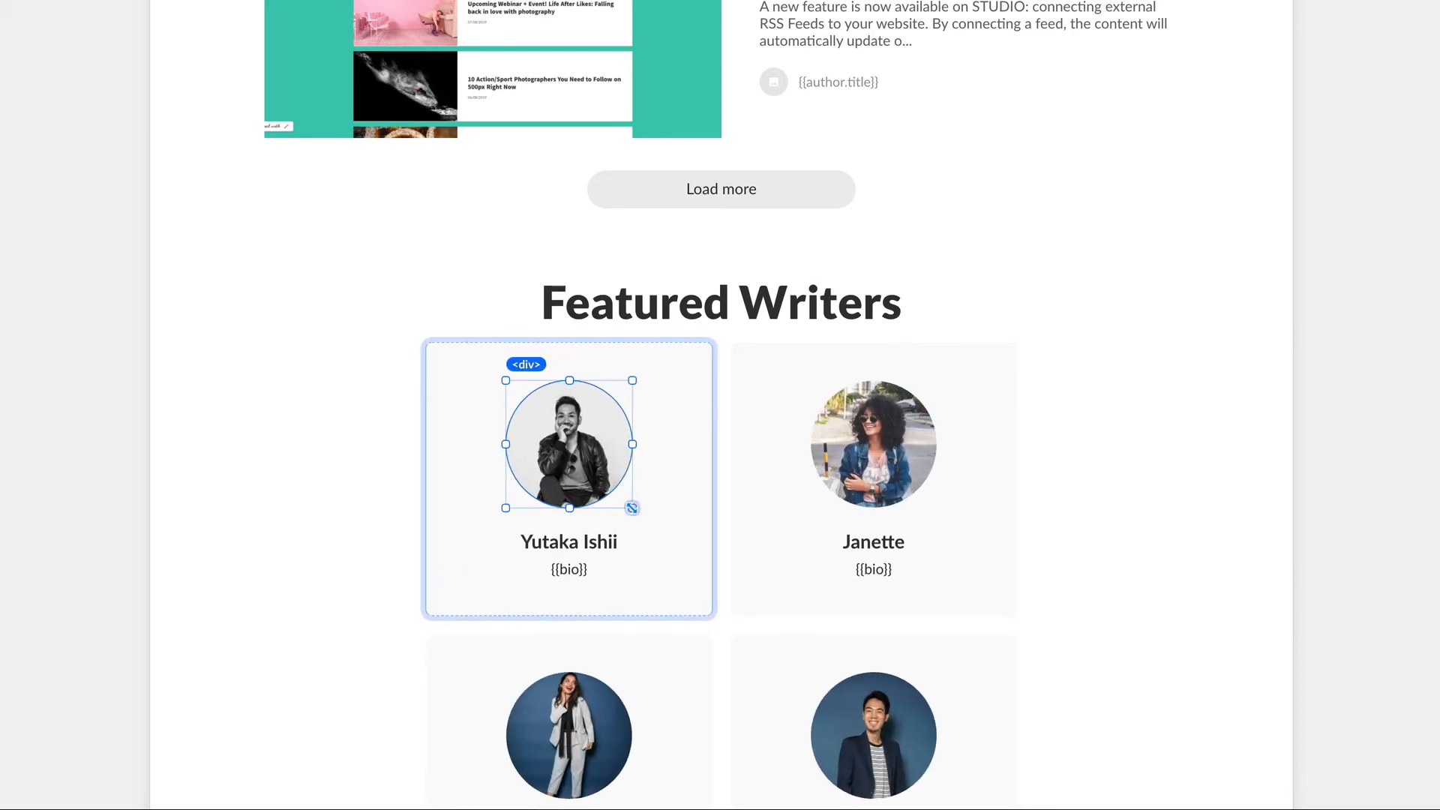
left_click(569, 542)
left_click(541, 119)
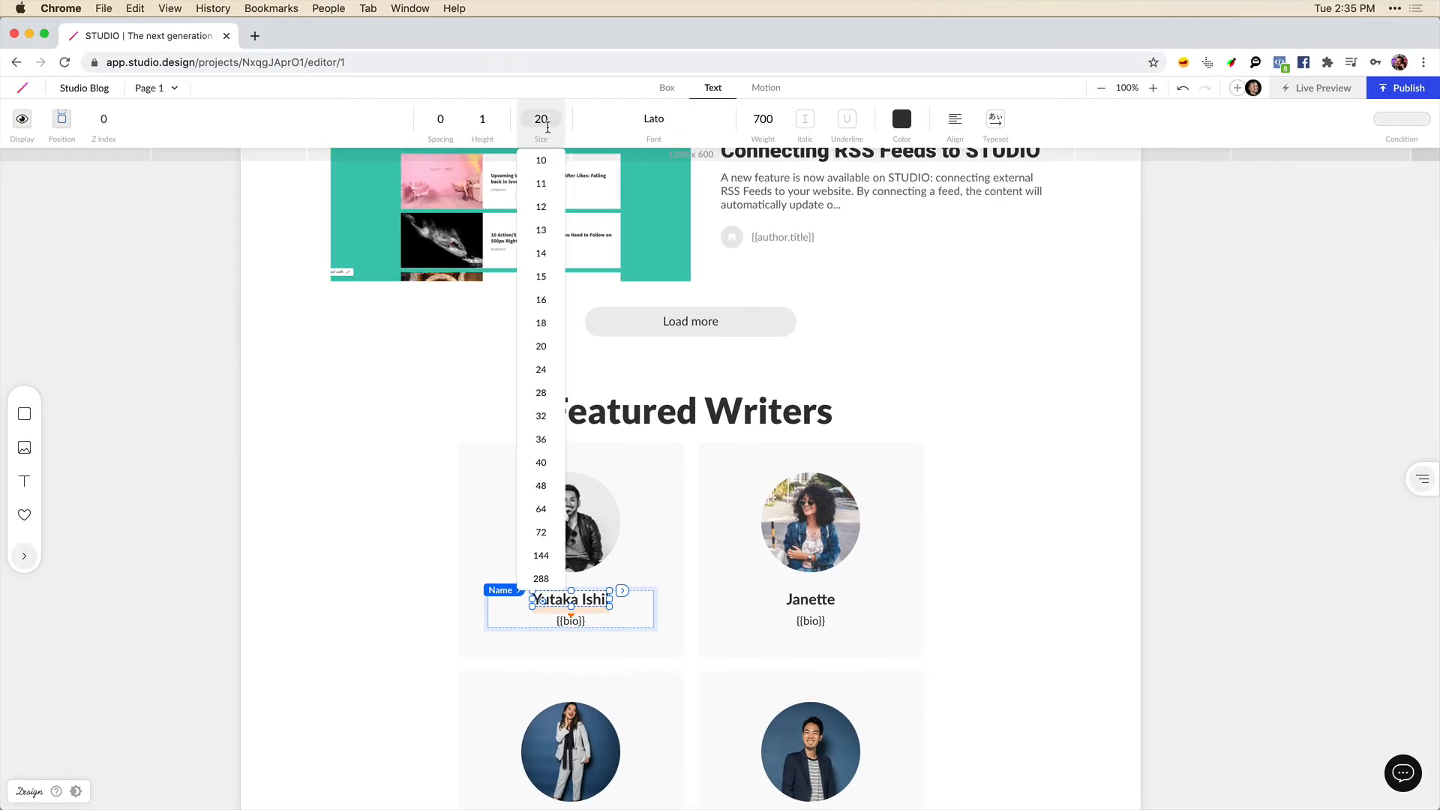
left_click(544, 418)
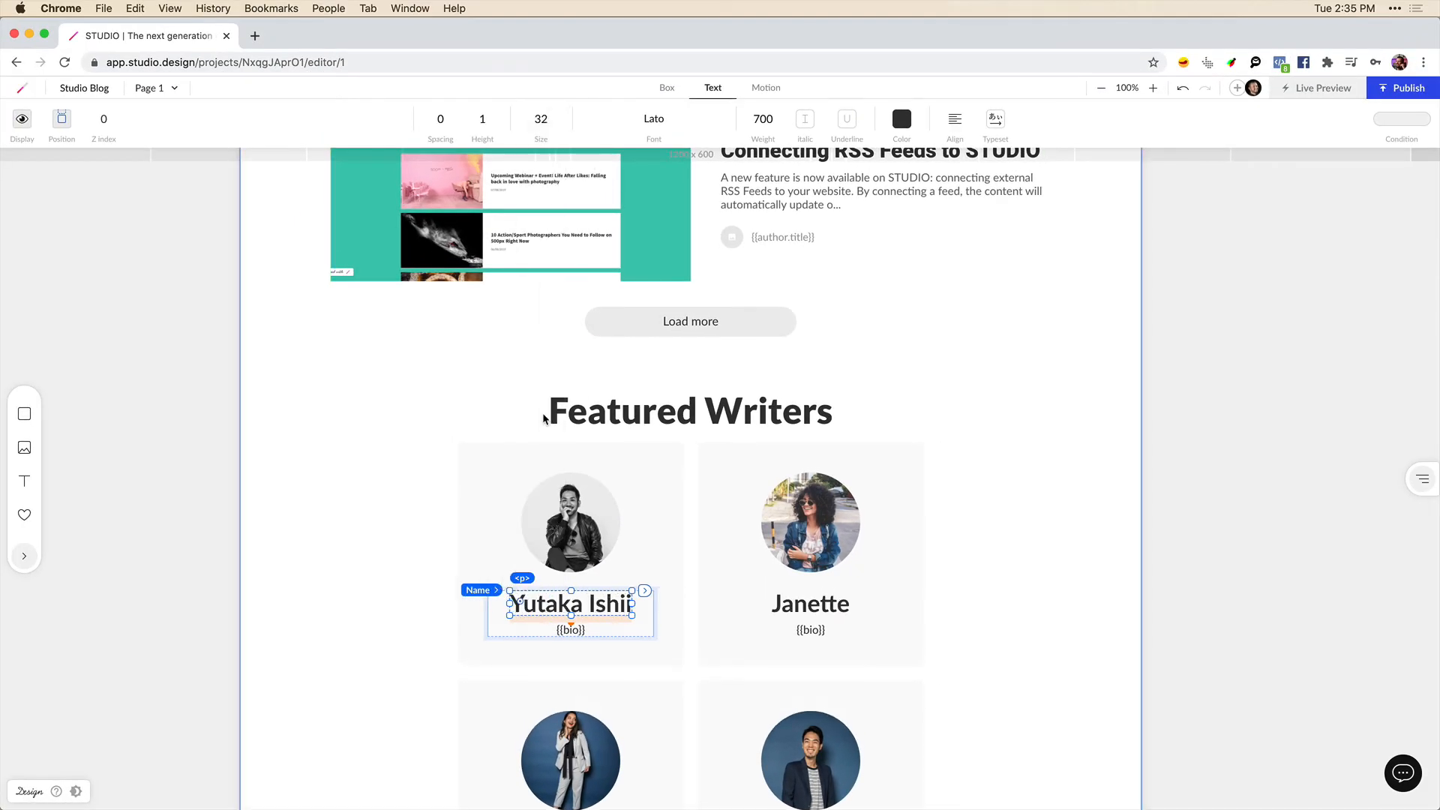
- Arrange the name and bio box beside the writer photo with left-aligned text, and shrink the photo to fit the card
left_click_drag(530, 607, 625, 528)
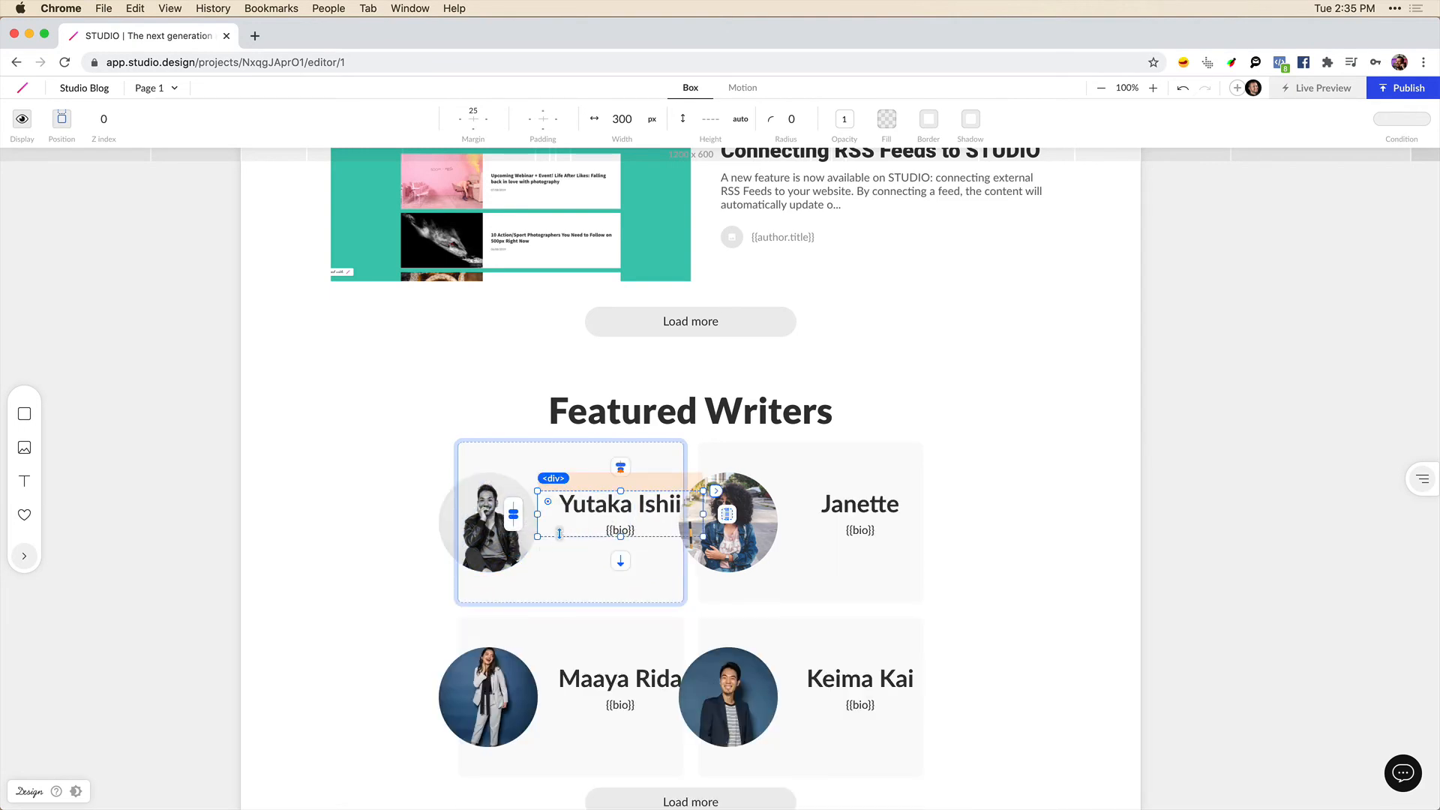
left_click(516, 501)
left_click_drag(538, 473, 508, 503)
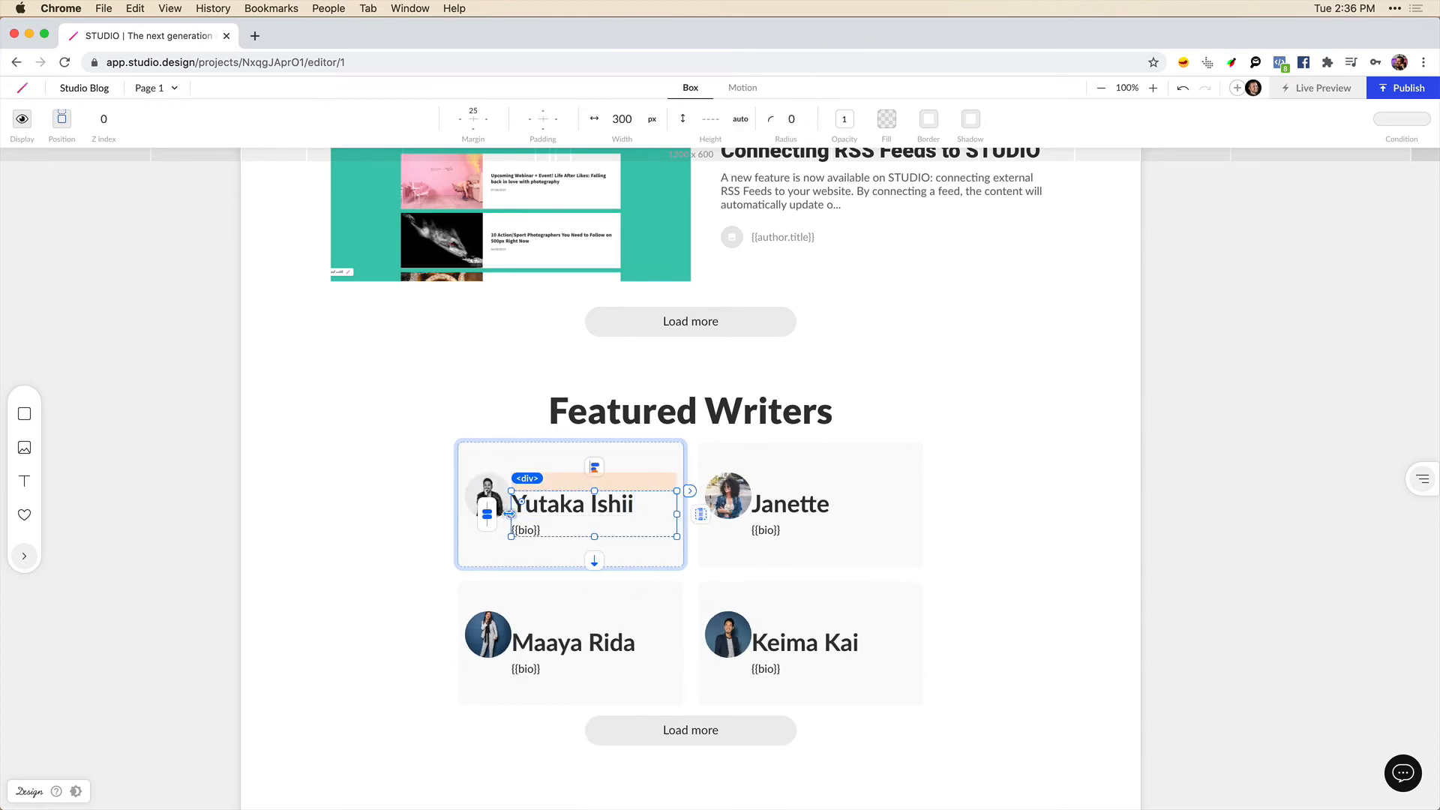
- Give the writer card's name and bio box a left margin of 15 and a top margin of 0
left_click_drag(513, 515, 525, 515)
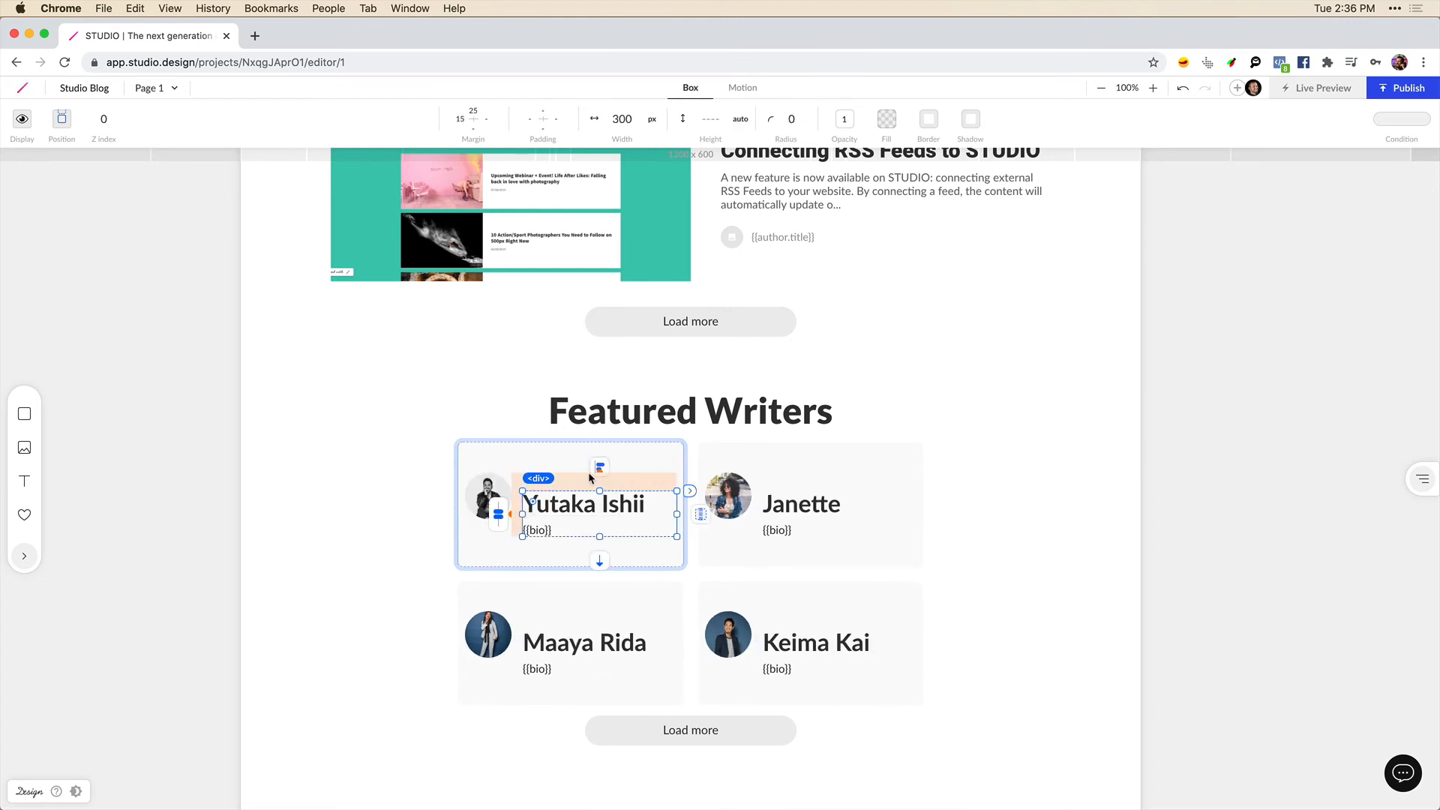
left_click(473, 120)
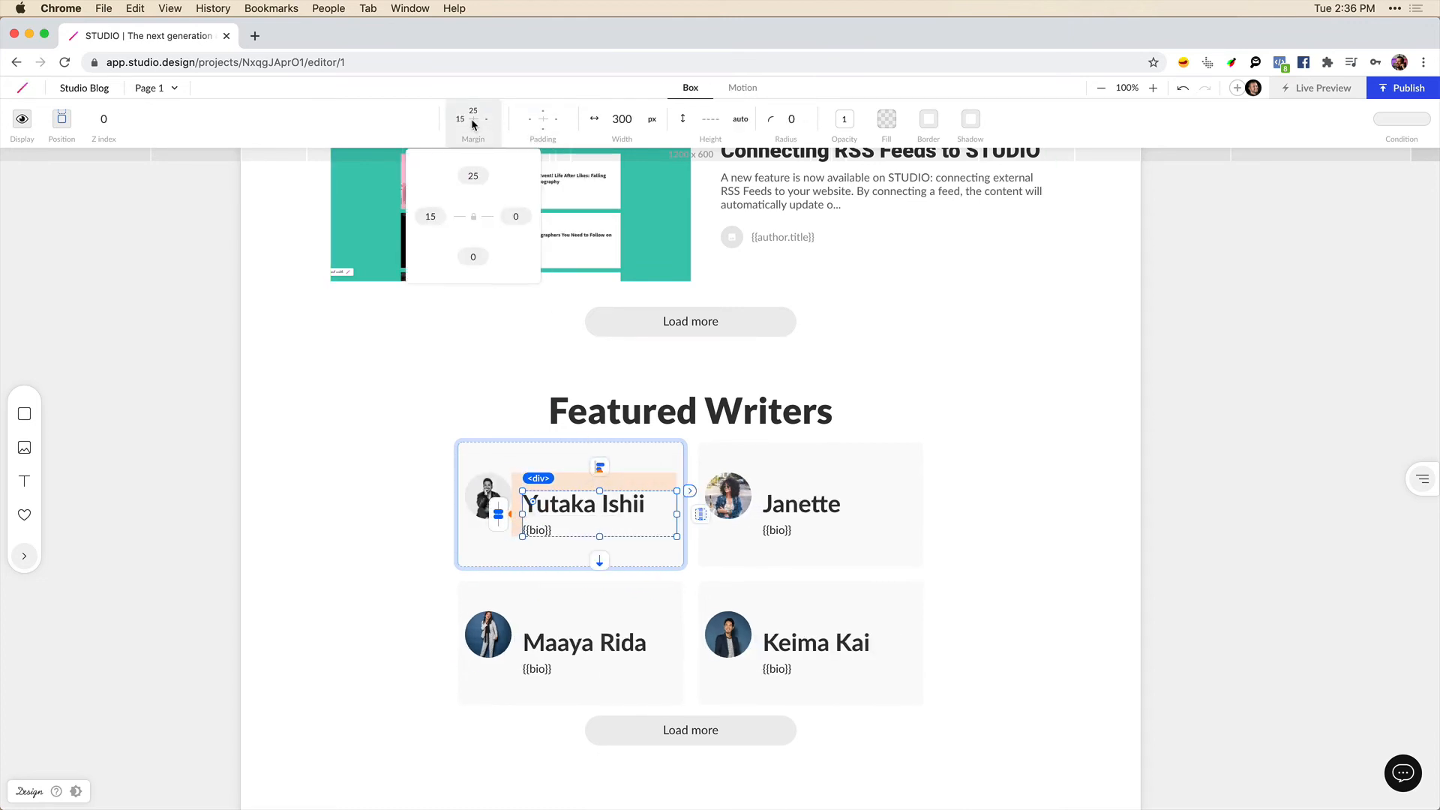
type("0")
key("Return")
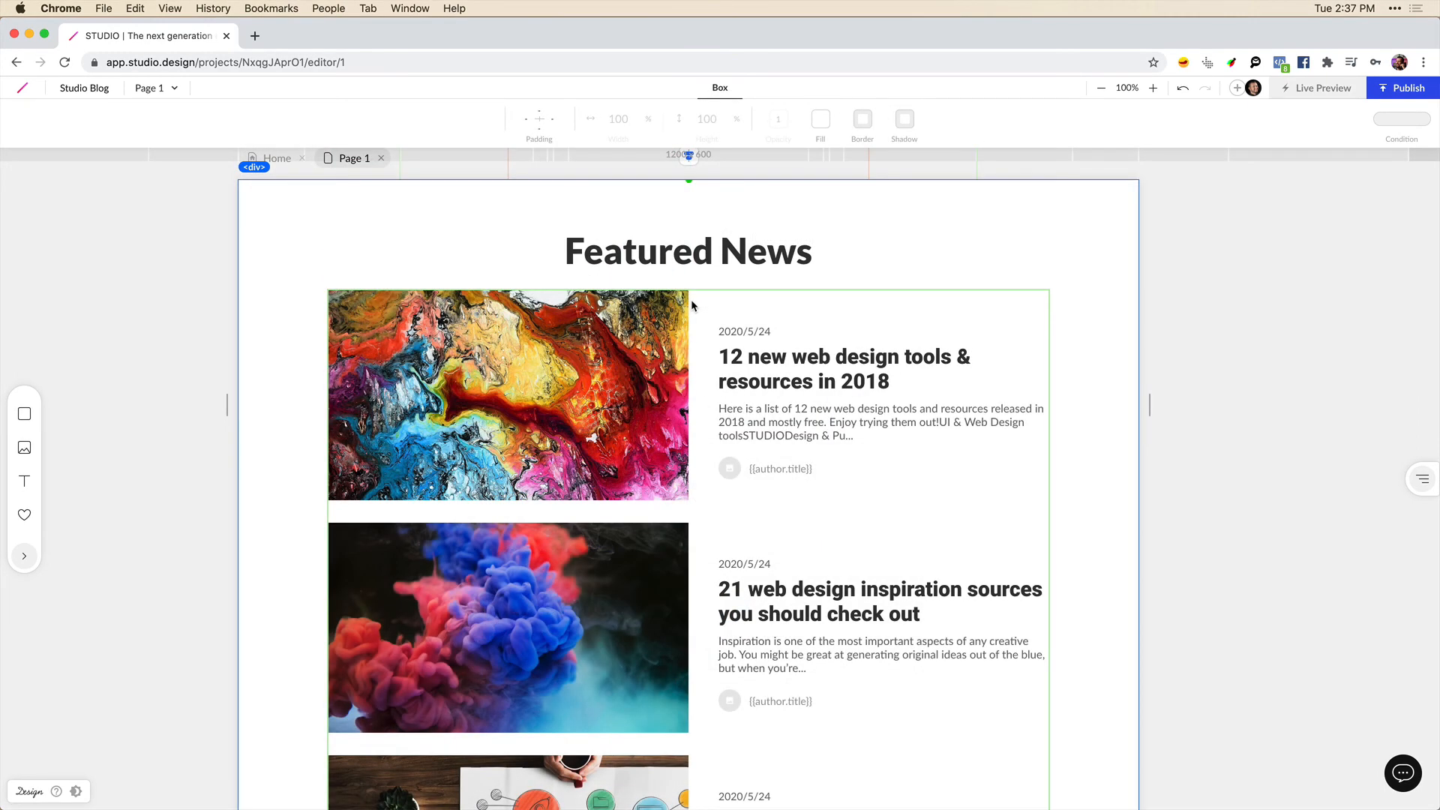
- Switch the page to the 375 px mobile responsive view and review its layout down to the writers section
scroll(279, 259, "up", 3)
scroll(279, 259, "down", 3)
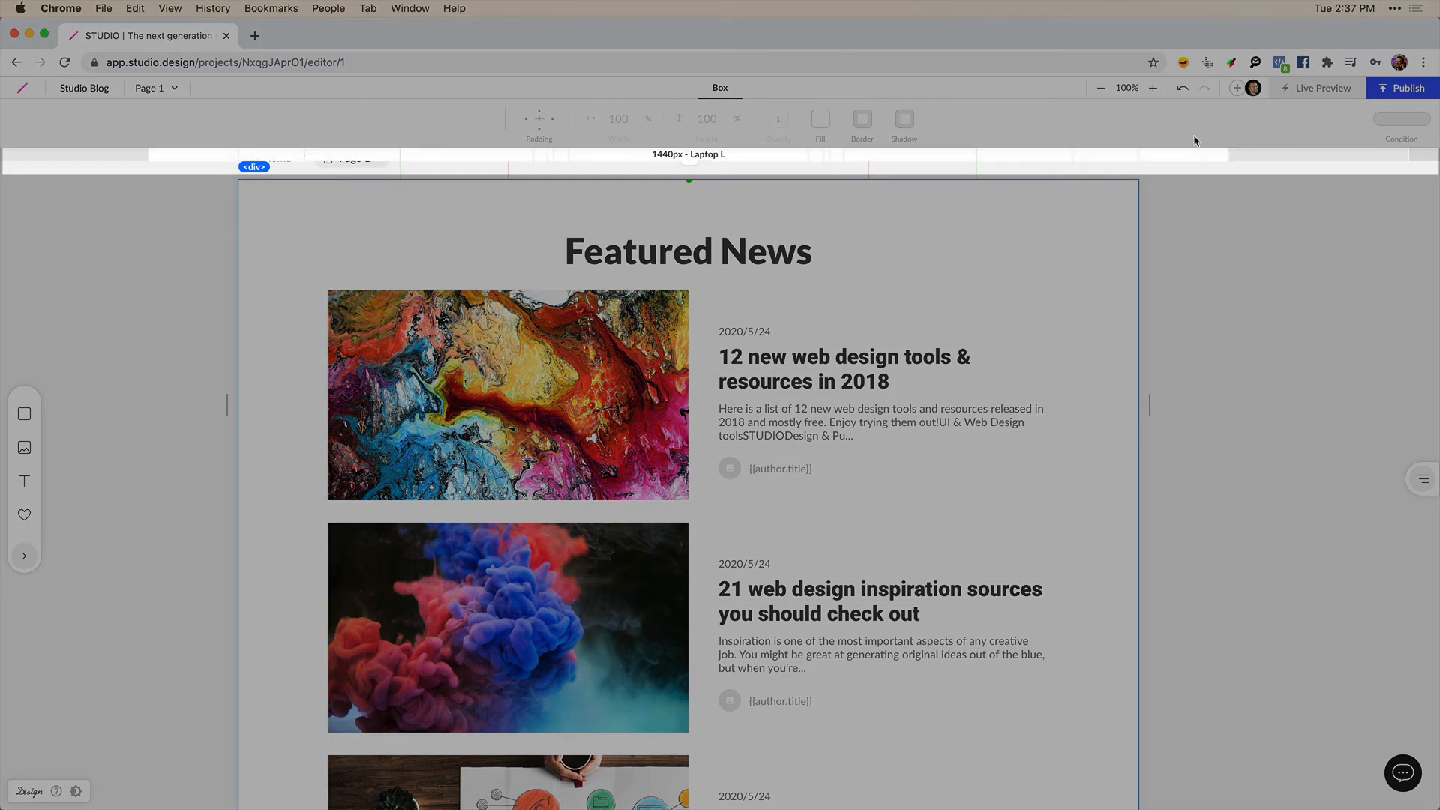
left_click(549, 166)
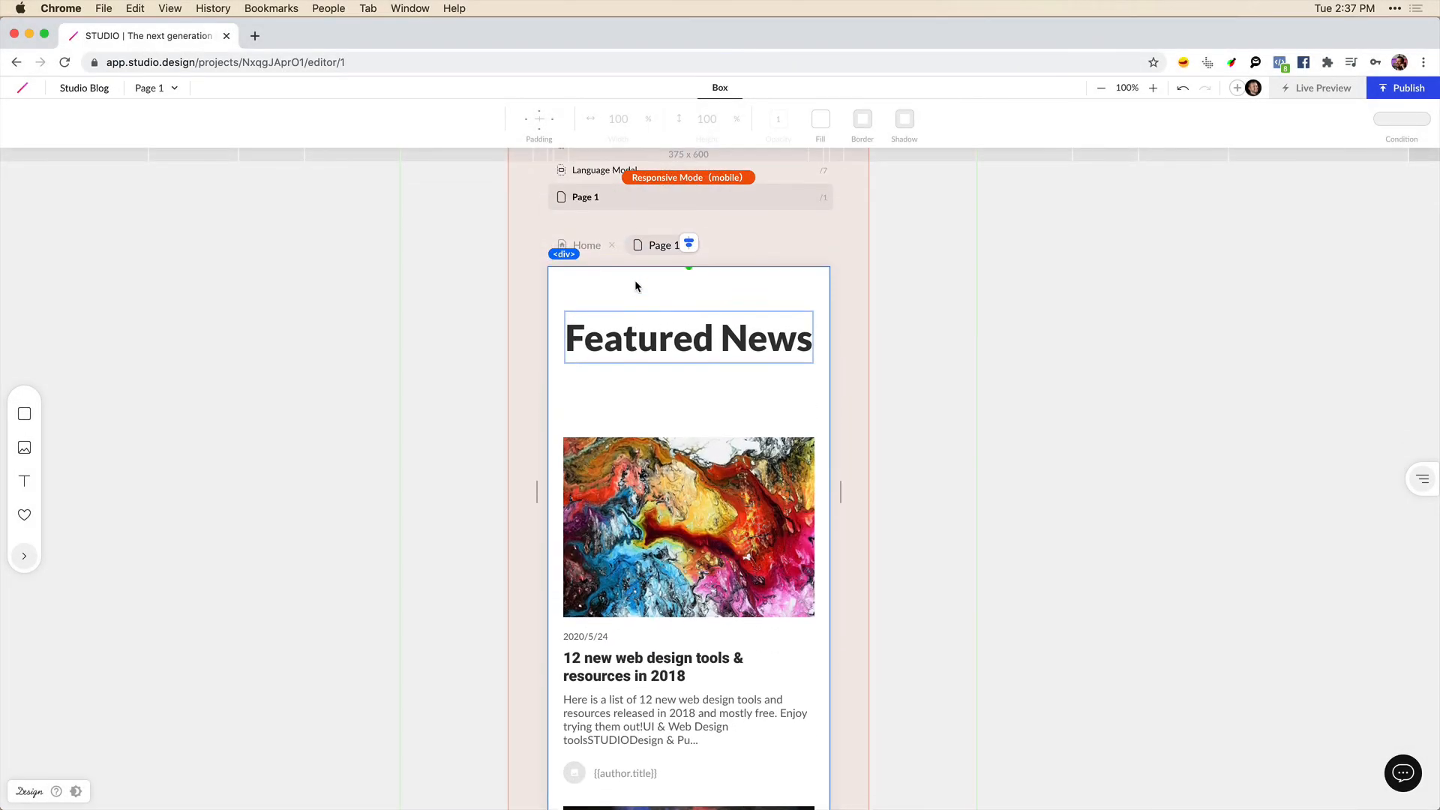
scroll(646, 289, "down", 3)
scroll(649, 288, "down", 10)
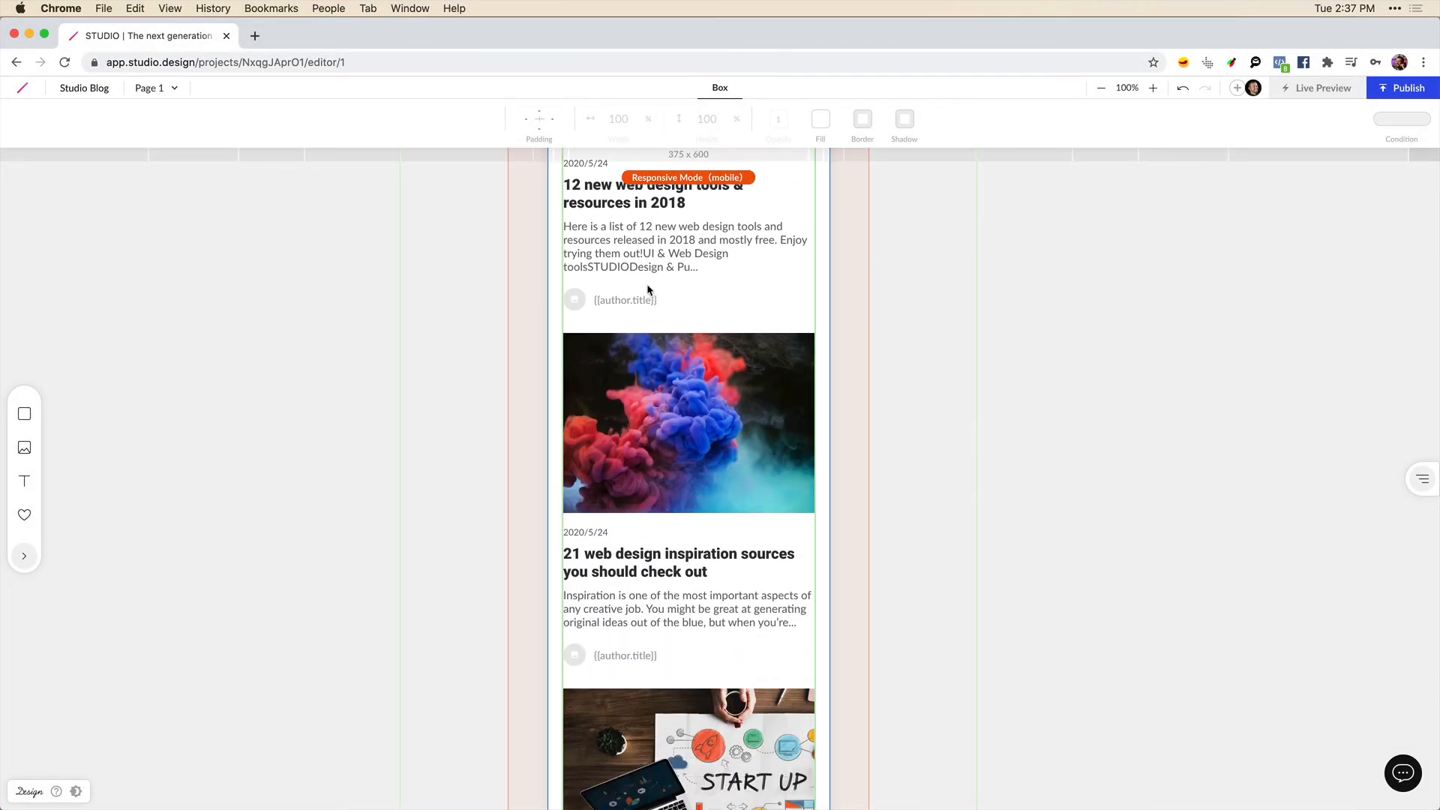
scroll(648, 289, "down", 10)
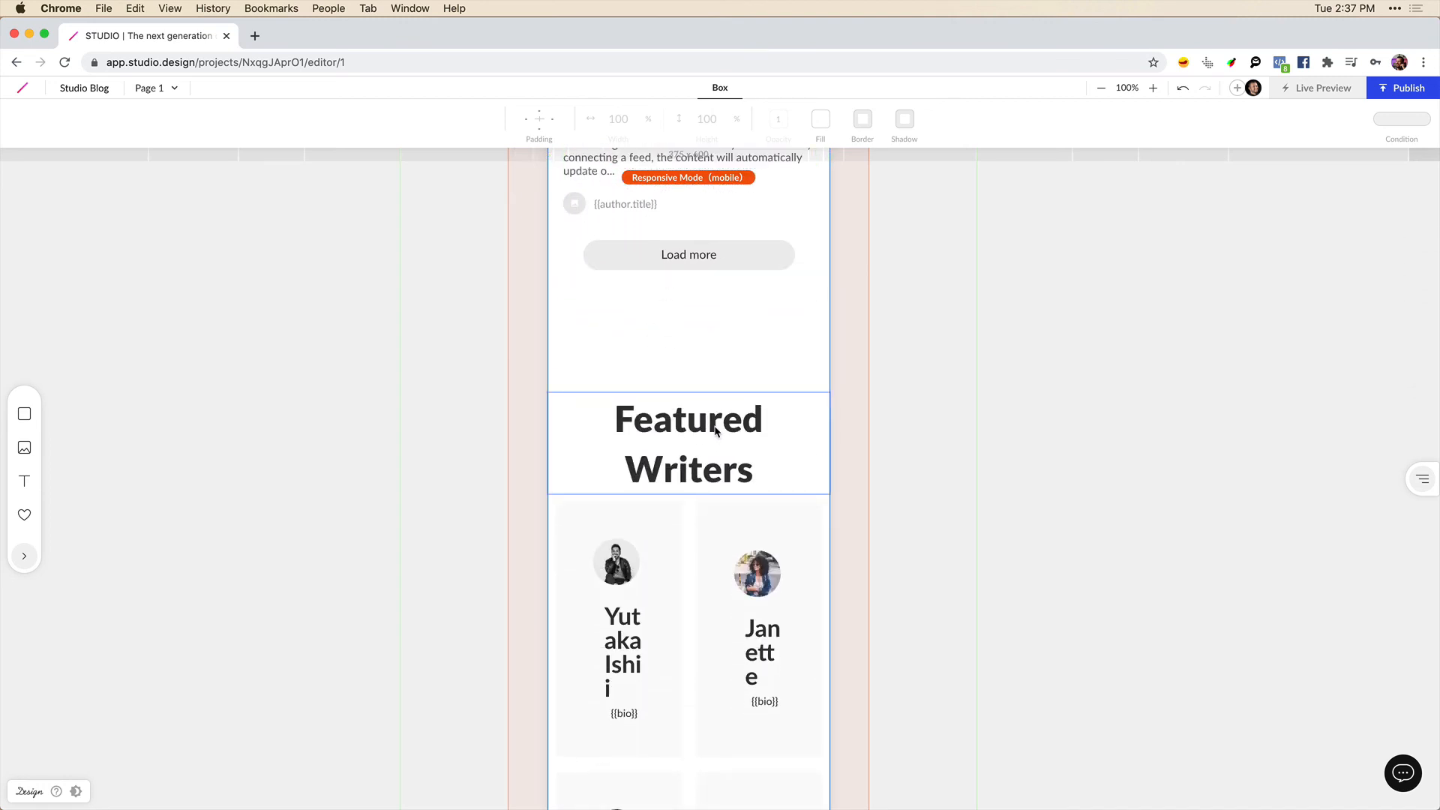
scroll(716, 432, "down", 1)
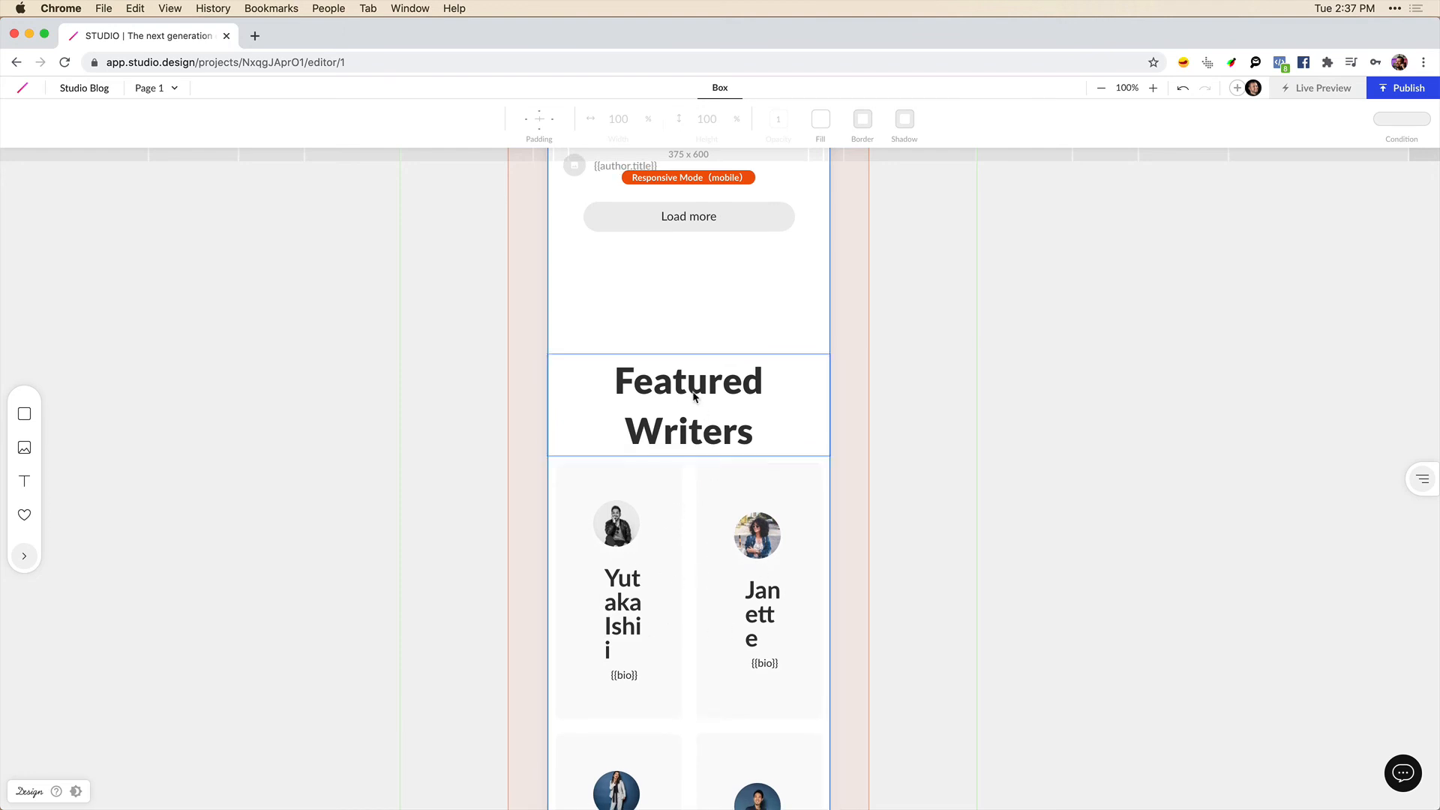
- Remove the top margin above the Featured Writers heading and set the news list's bottom margin to 43 in the mobile view
scroll(718, 350, "up", 2)
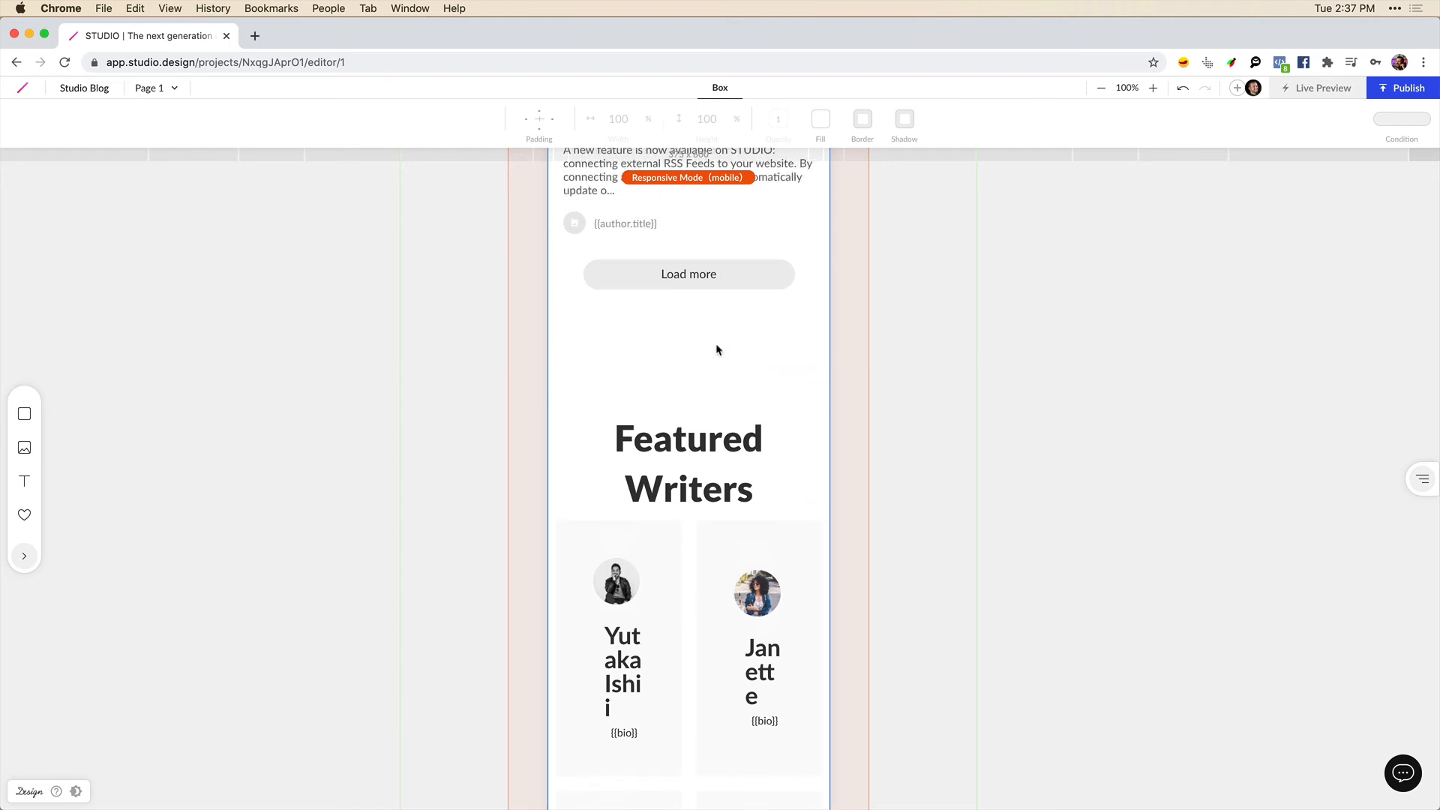
left_click(661, 445)
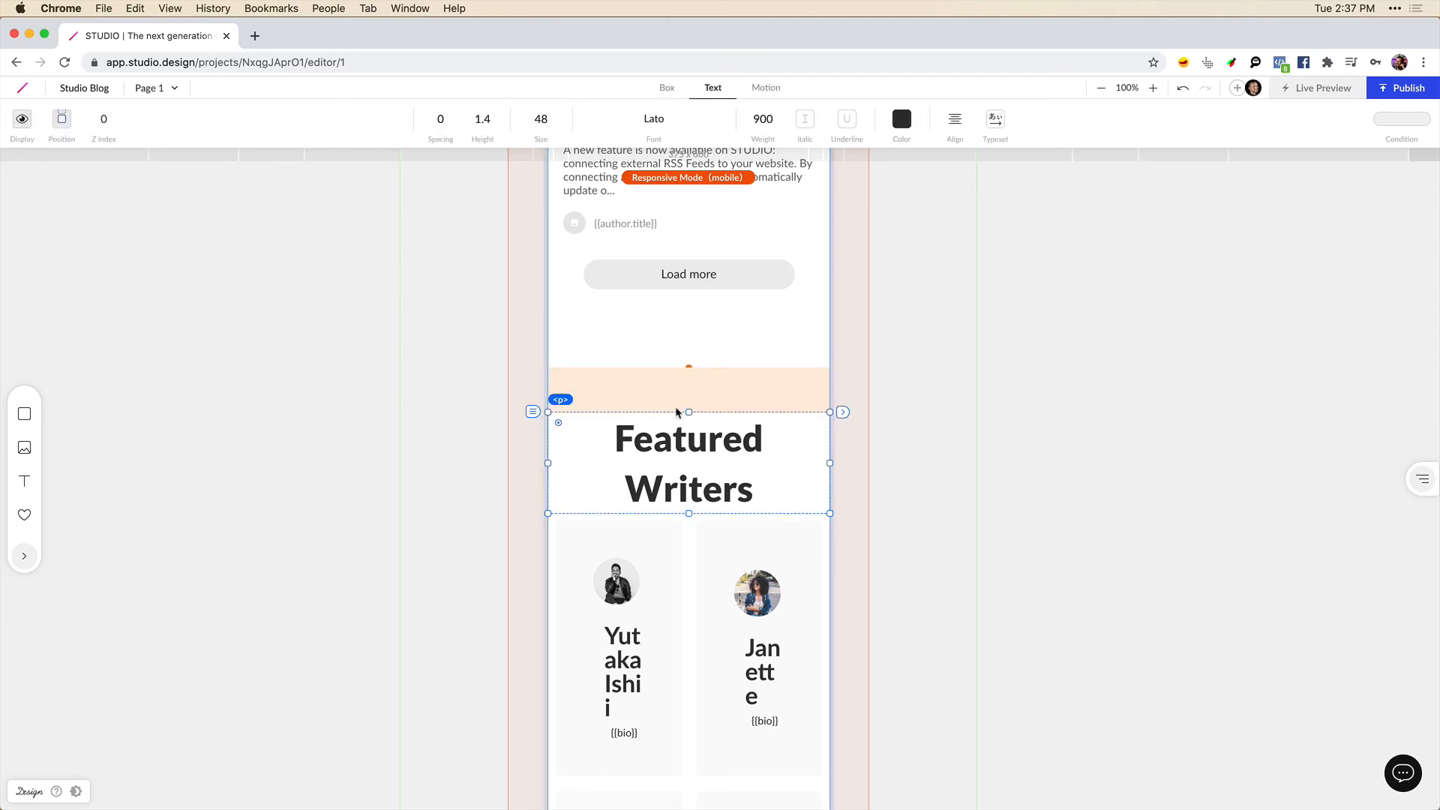
left_click_drag(688, 366, 687, 414)
left_click(685, 330)
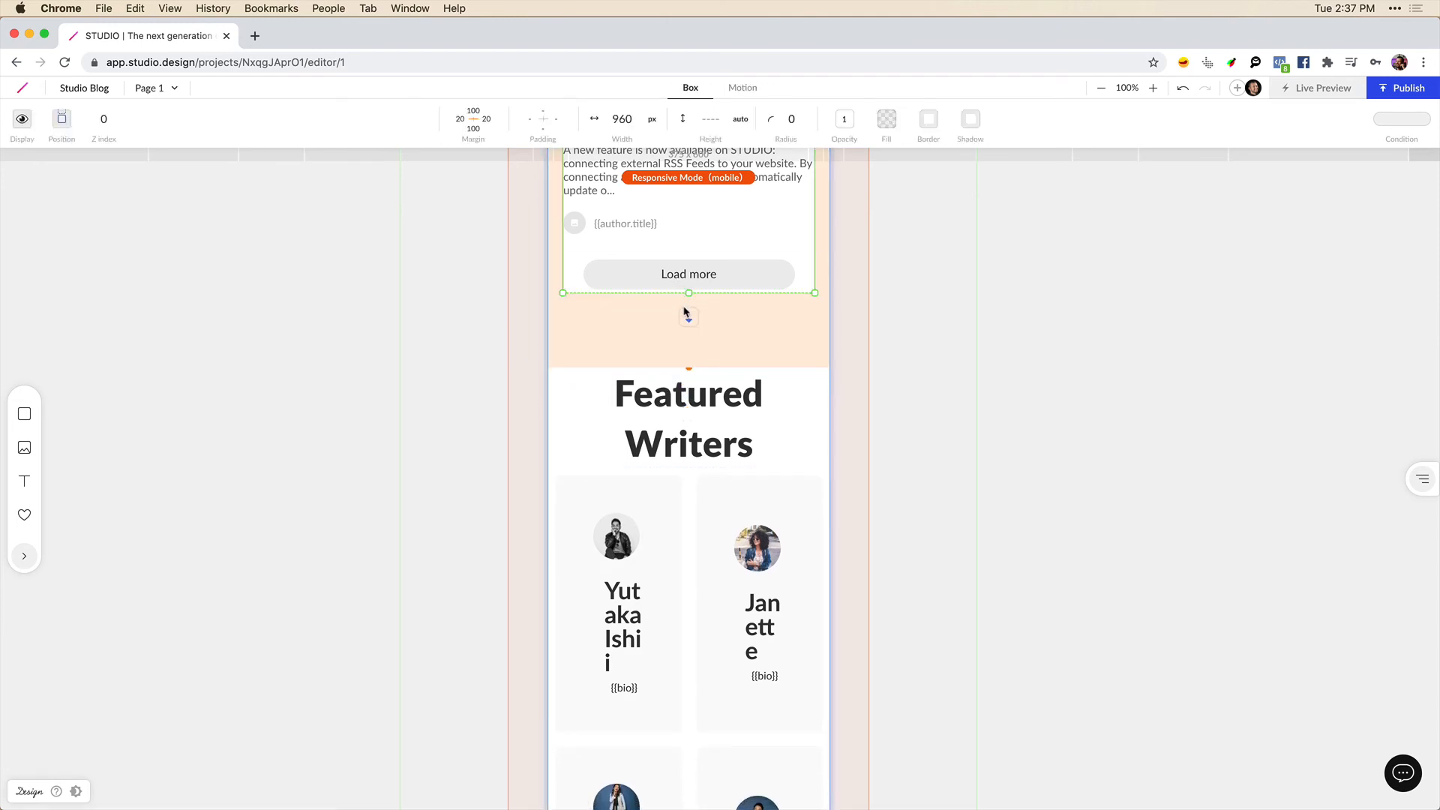
left_click_drag(688, 366, 687, 325)
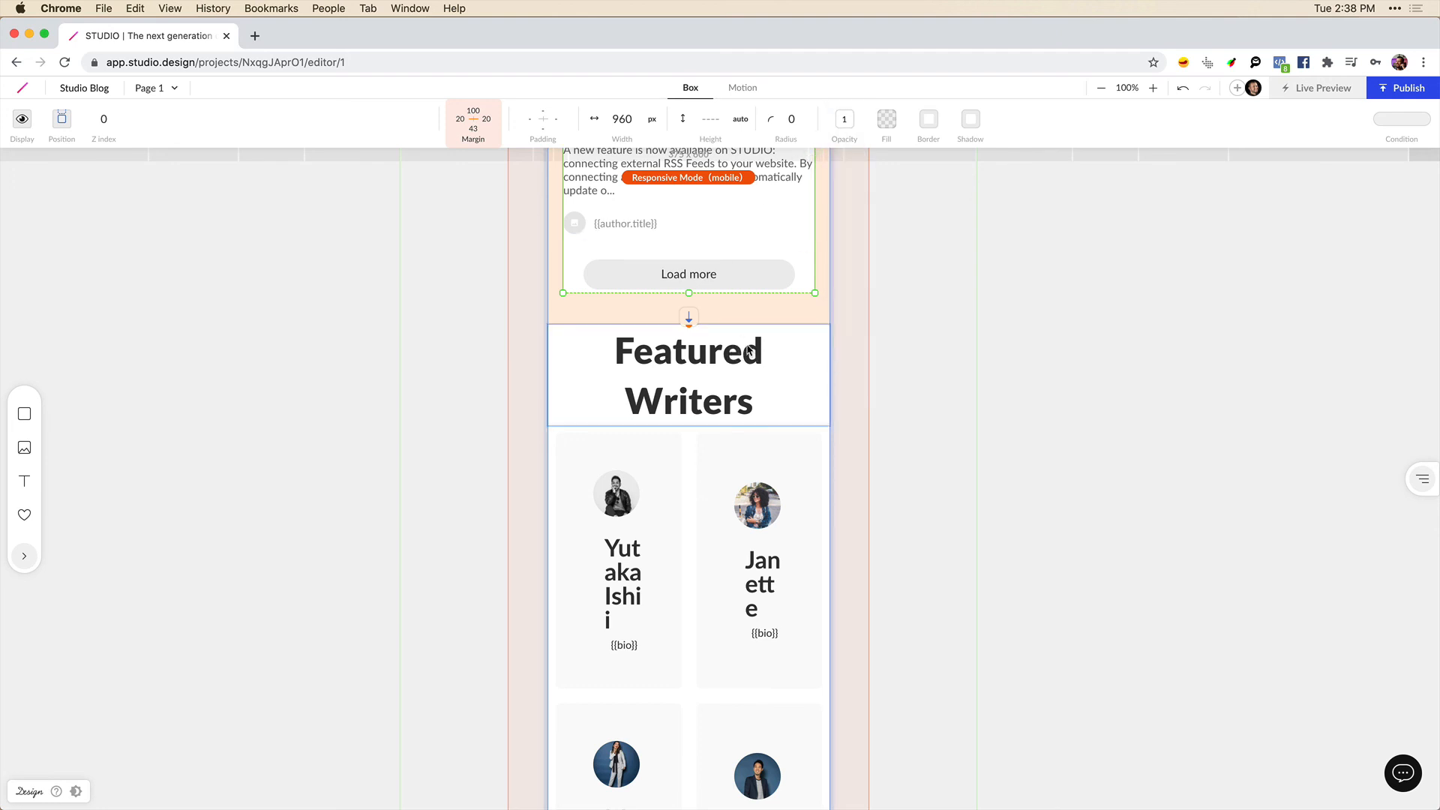
- Reduce the writer card's padding to 14 on all sides in the mobile view
scroll(741, 374, "down", 3)
left_click(623, 418)
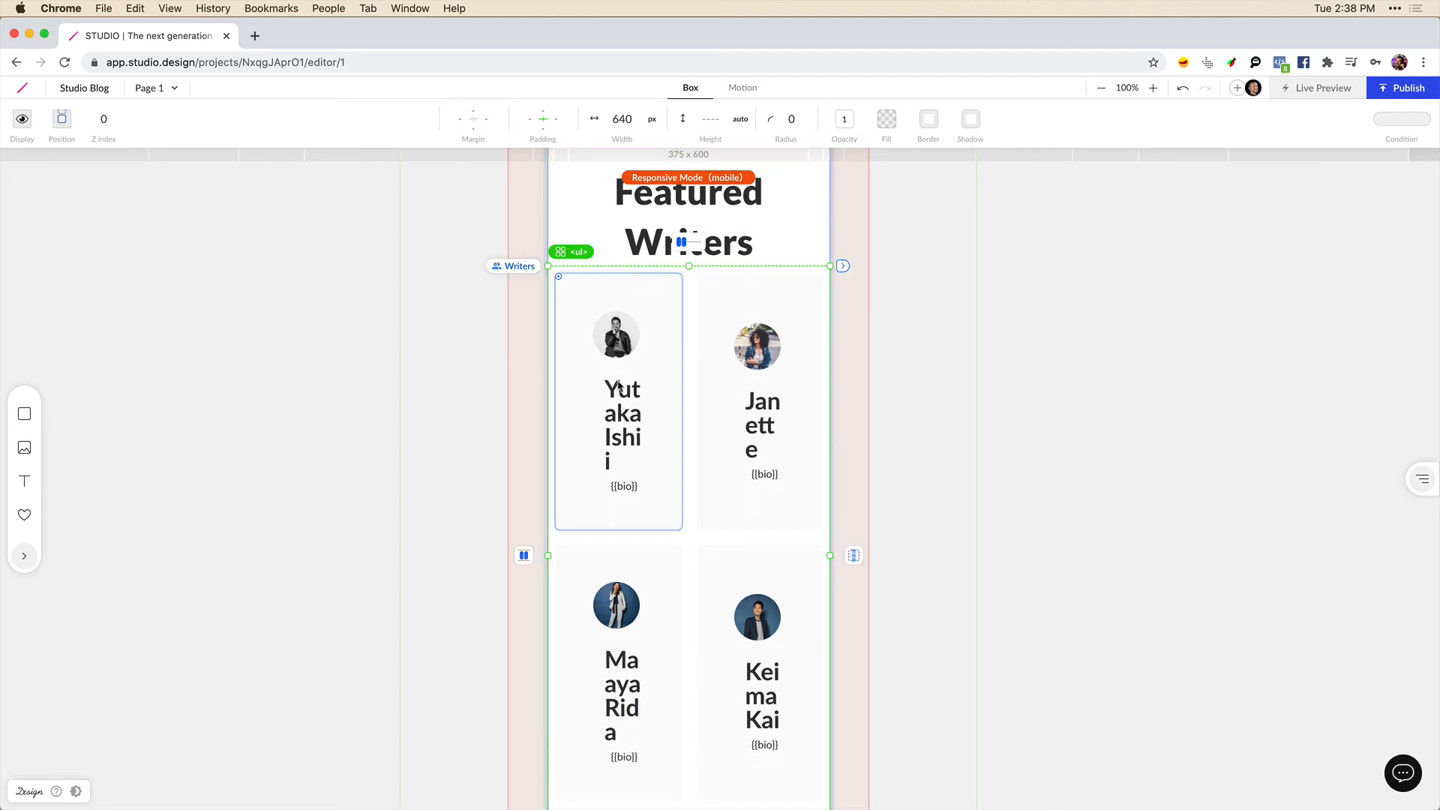
left_click(582, 345)
left_click_drag(593, 402, 566, 401)
- Shrink the writer name's text so each name fits on one line, and centre the writer card's contents horizontally
left_click(599, 374)
left_click(599, 374)
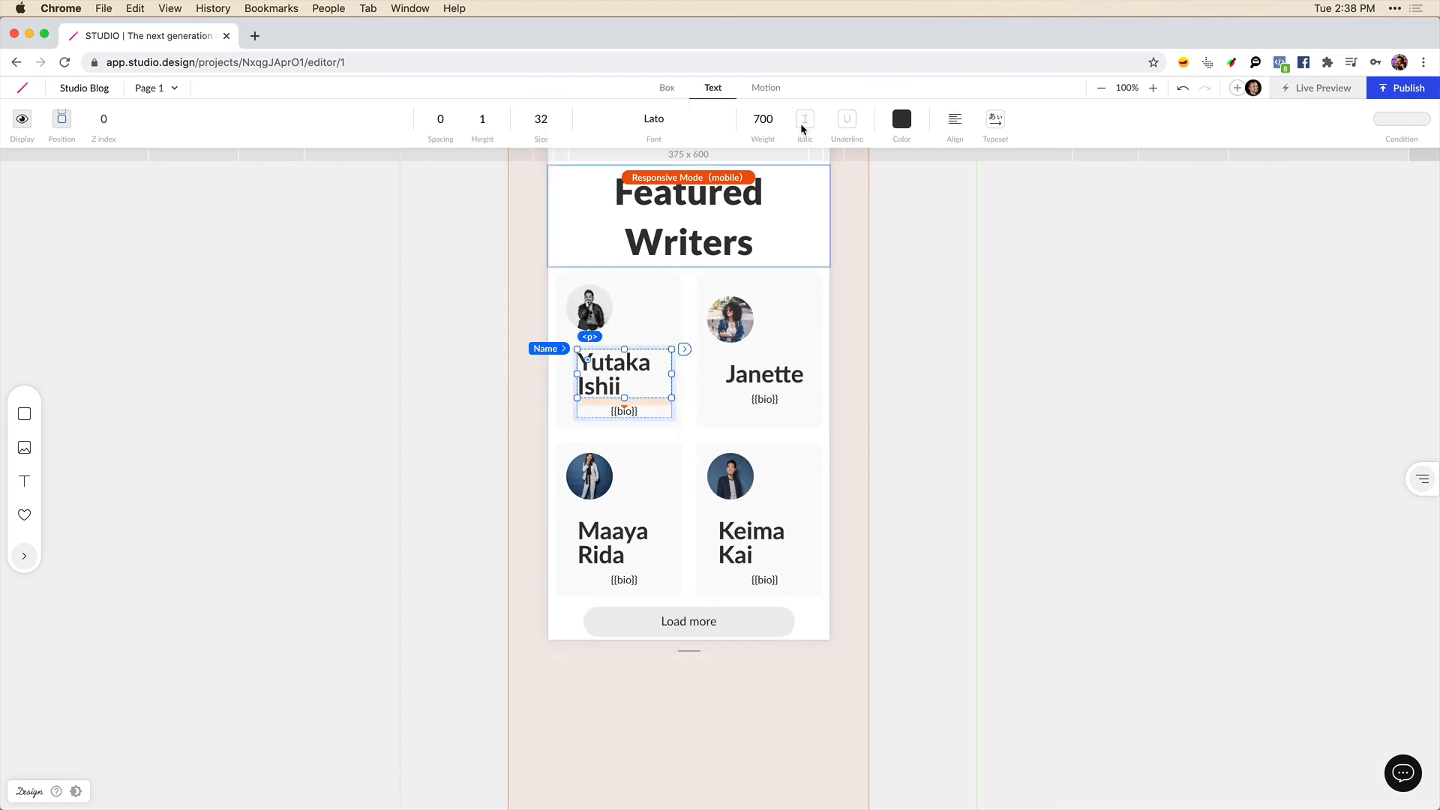
mouse_move(545, 136)
left_click(537, 301)
left_click(626, 294)
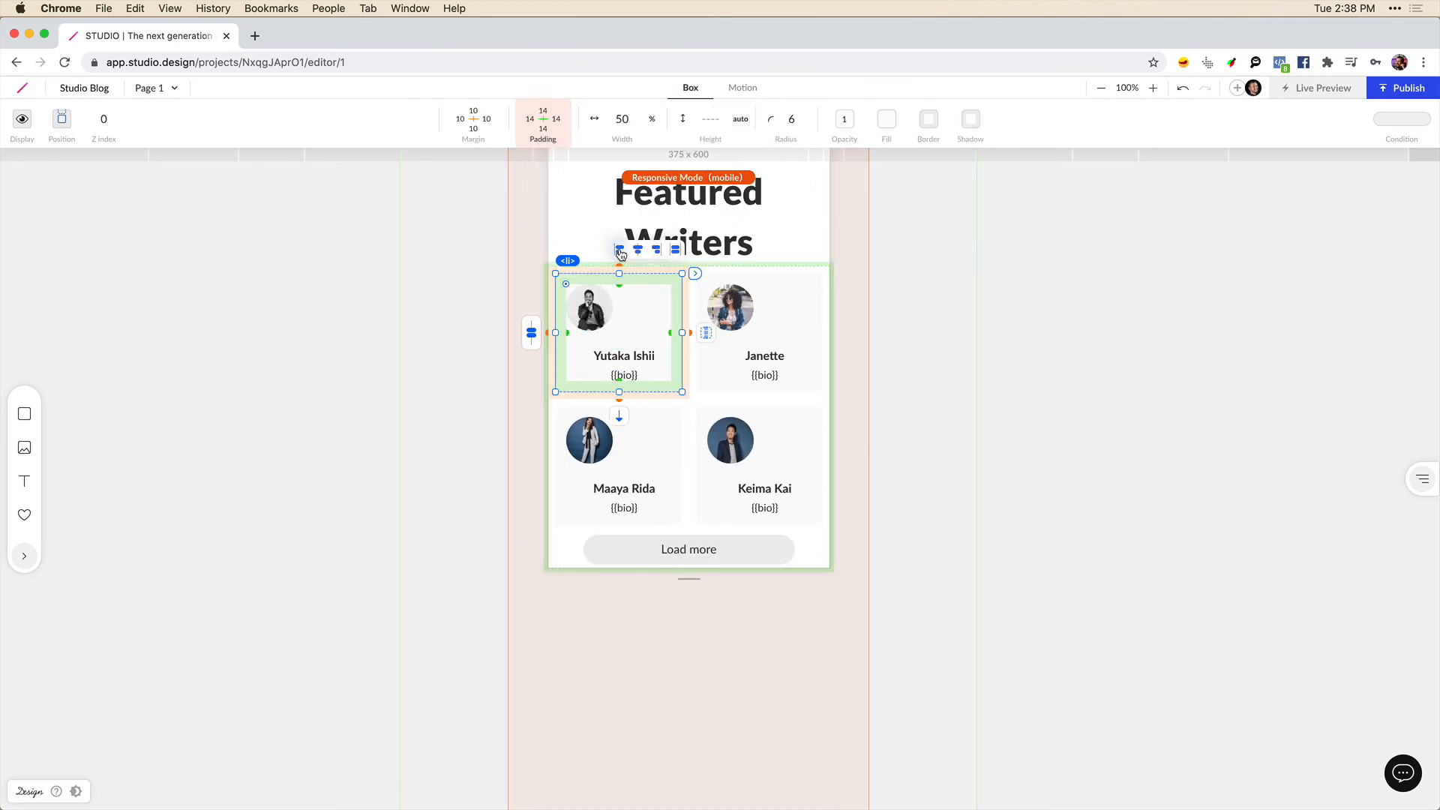
left_click(637, 252)
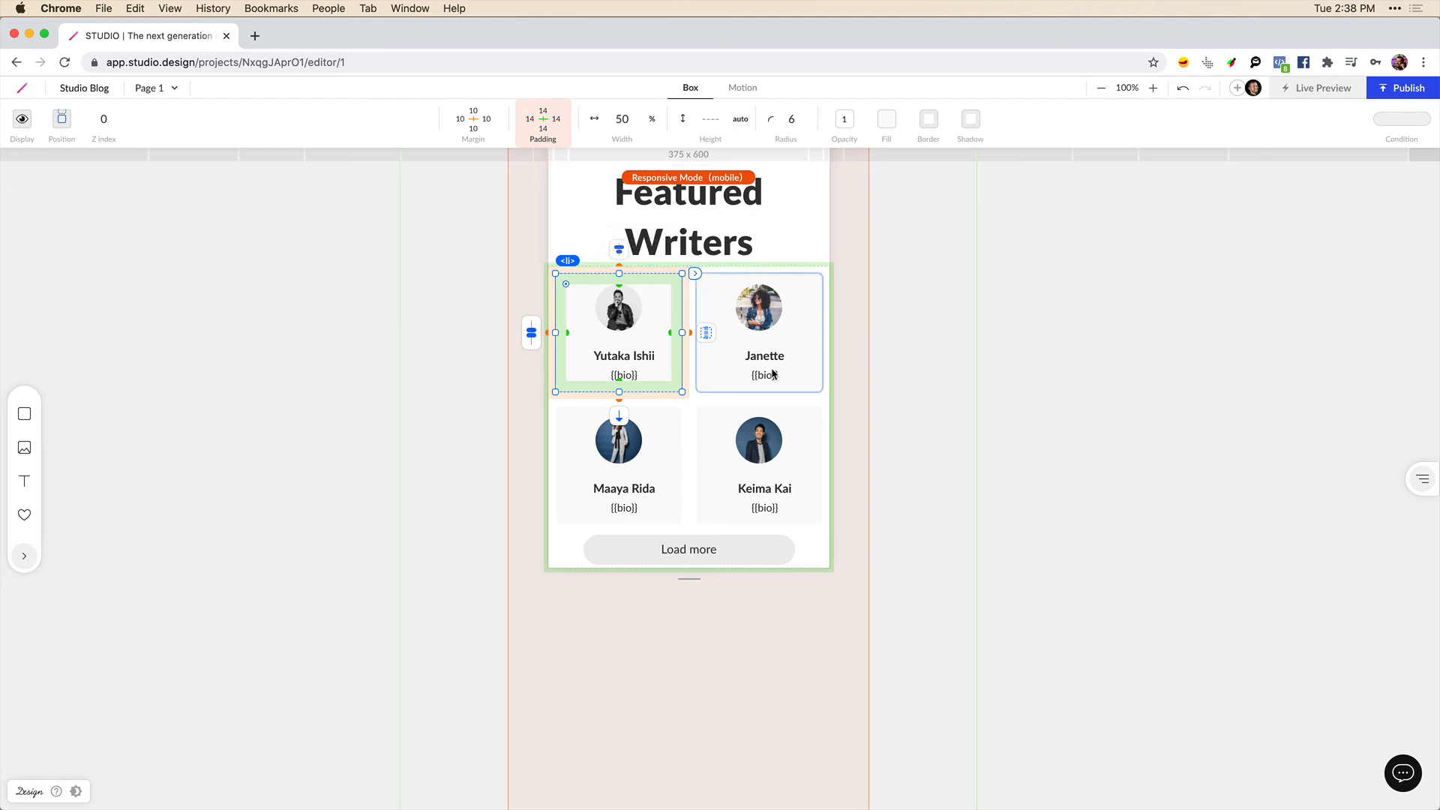
- Review the page layout in the mobile, tablet and full-width views, from the news articles down to the writers section
left_click(854, 389)
scroll(854, 387, "up", 10)
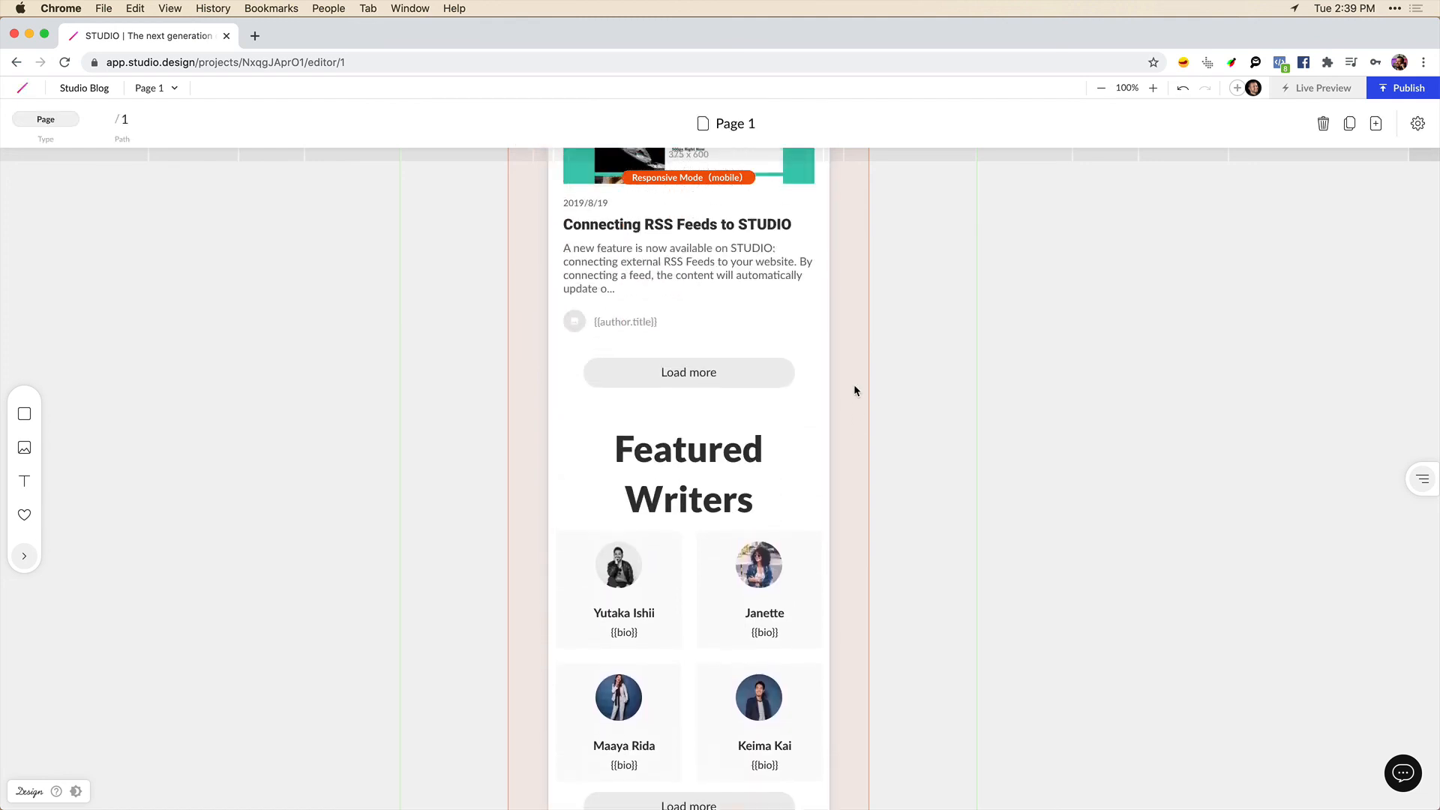
scroll(855, 390, "up", 1)
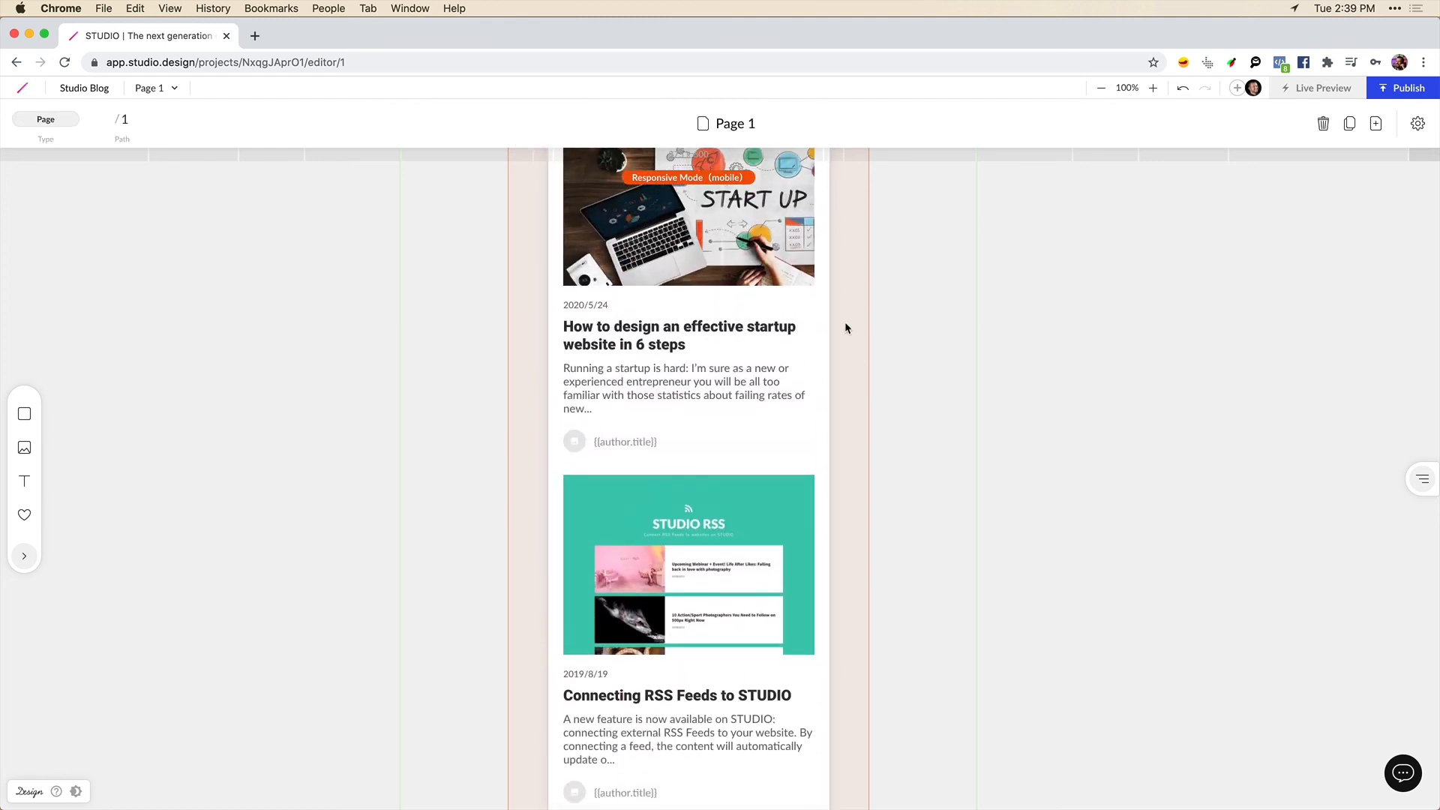
left_click(897, 164)
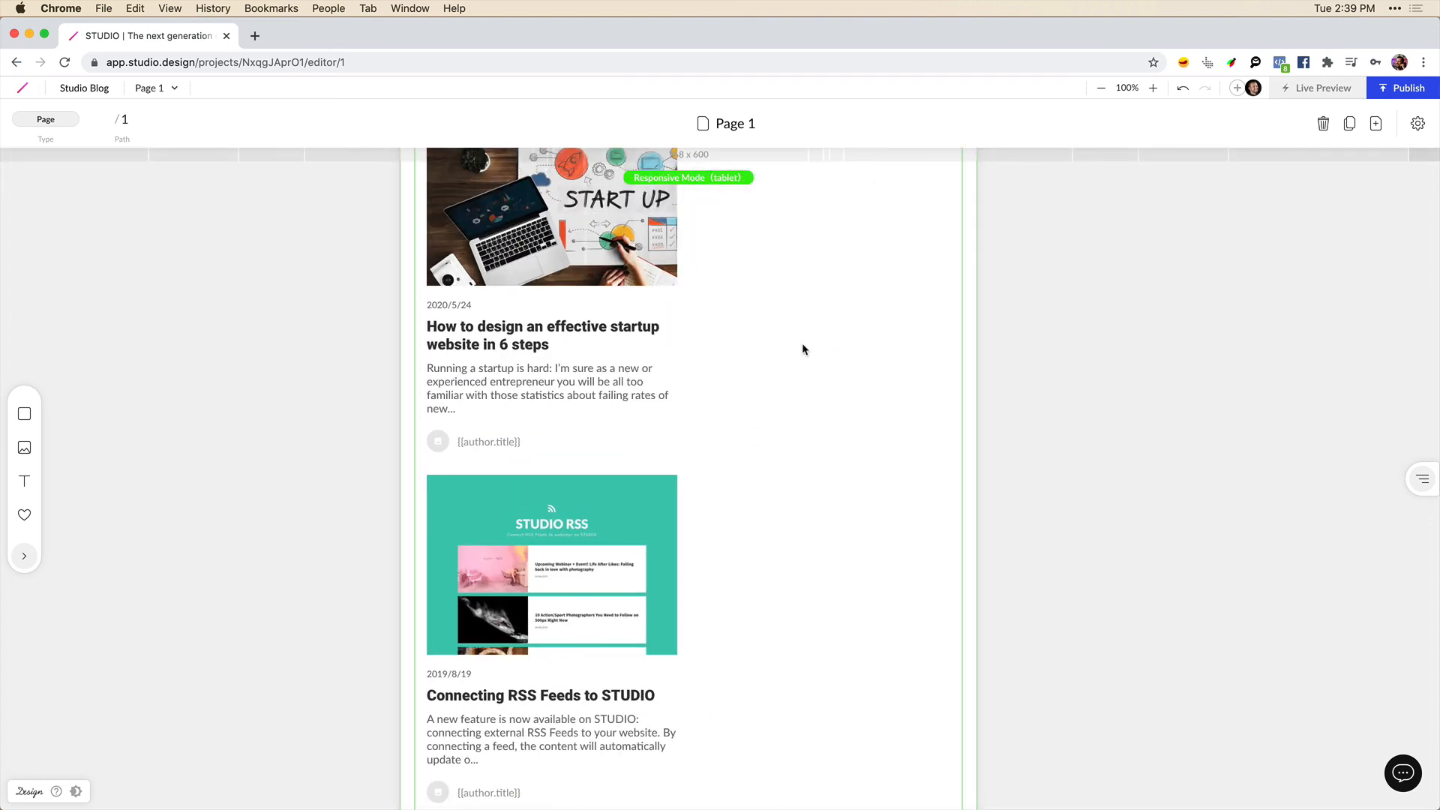
left_click(1008, 162)
scroll(975, 282, "up", 5)
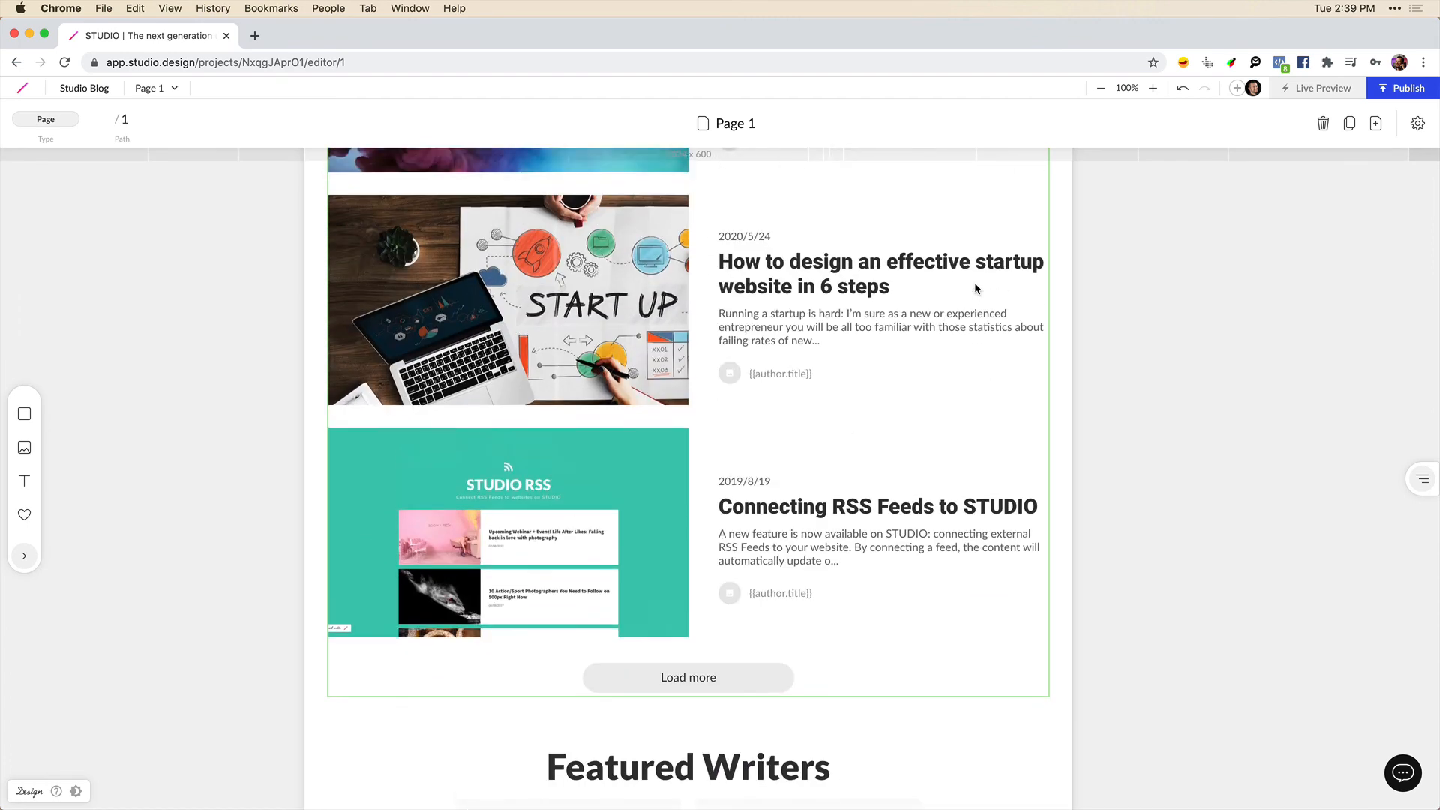
scroll(974, 282, "up", 10)
scroll(975, 282, "down", 6)
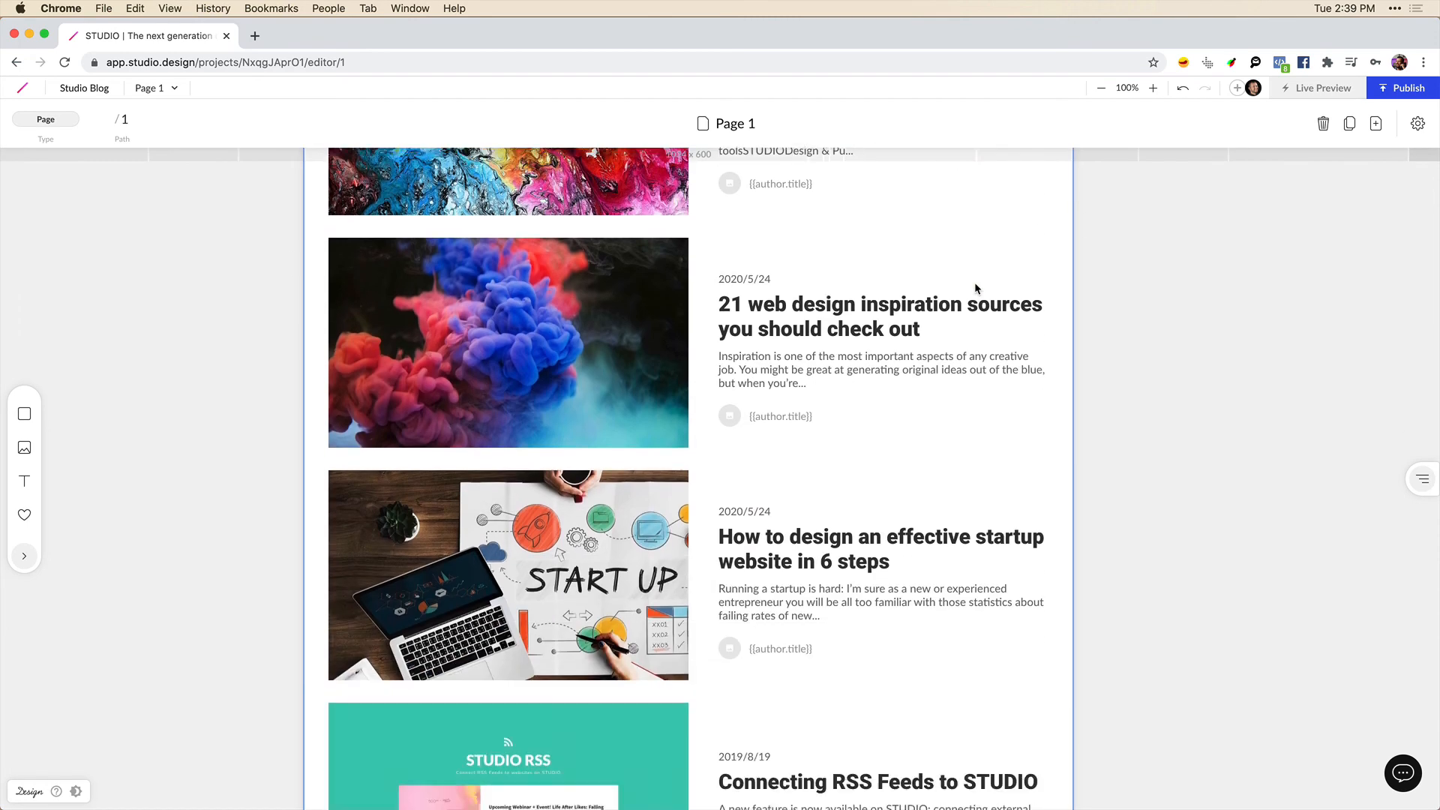
scroll(976, 289, "down", 10)
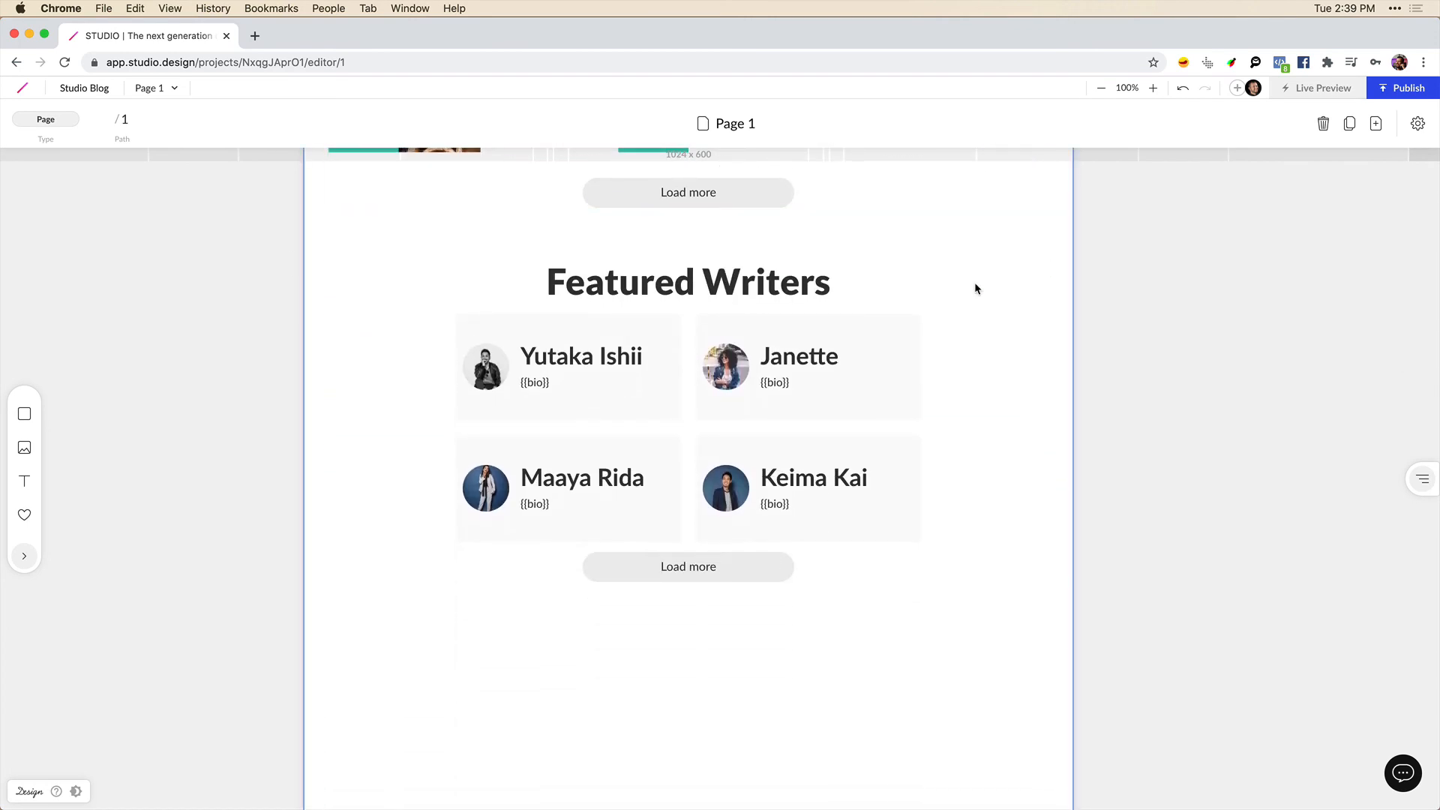